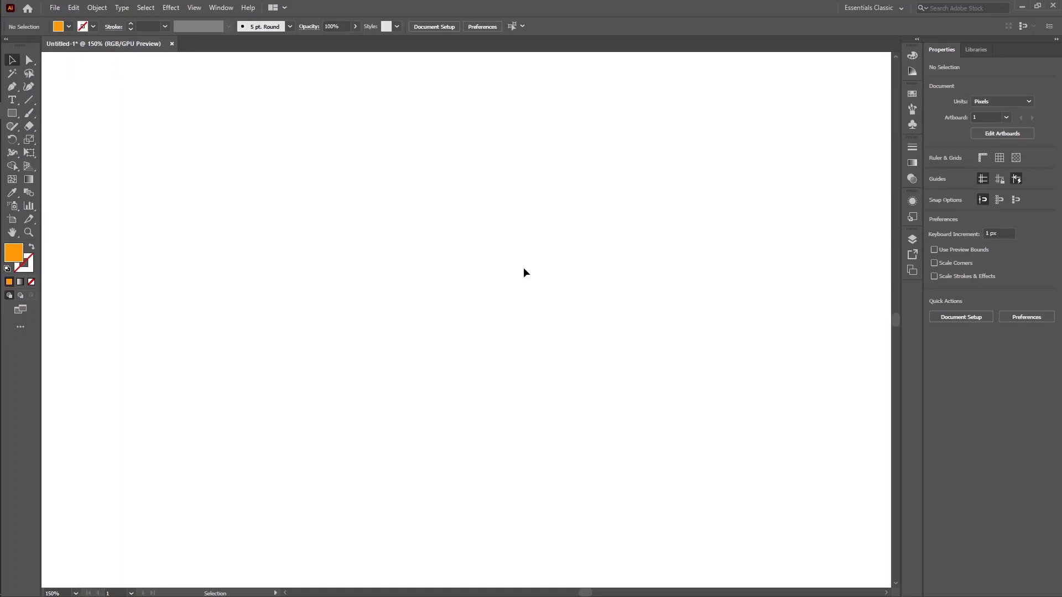
- Zoom out to 8.33% to view the whole artboard, and fit it in the window
key("ctrl+minus")
key("ctrl+minus")
key("ctrl+minus")
key("ctrl+minus")
key("ctrl+minus")
key("ctrl+minus")
key("ctrl+minus")
key("ctrl+minus")
key("ctrl+minus")
key("ctrl+minus")
key("ctrl+minus")
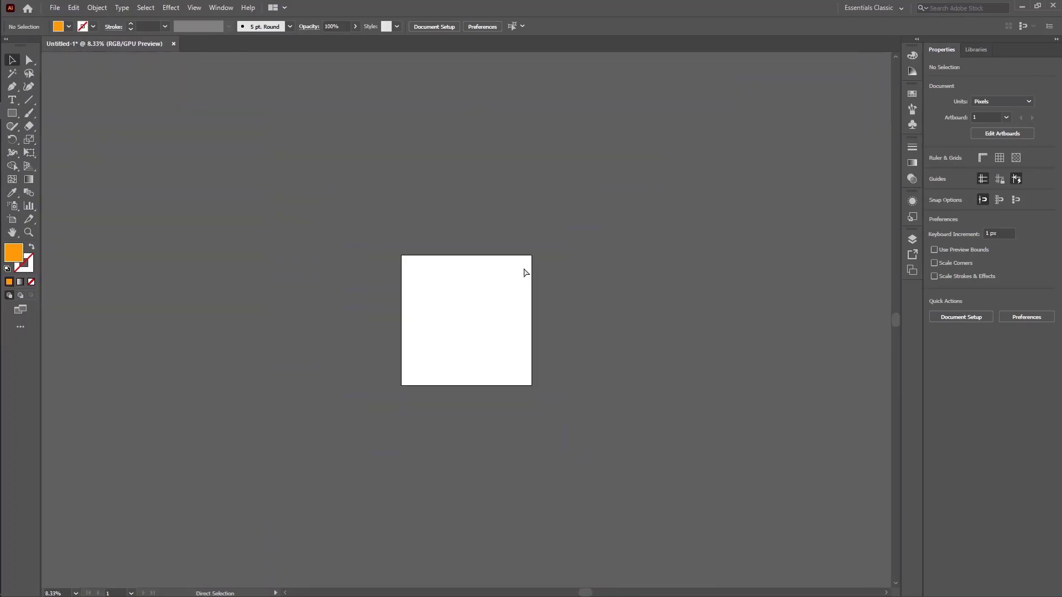
key("ctrl+0")
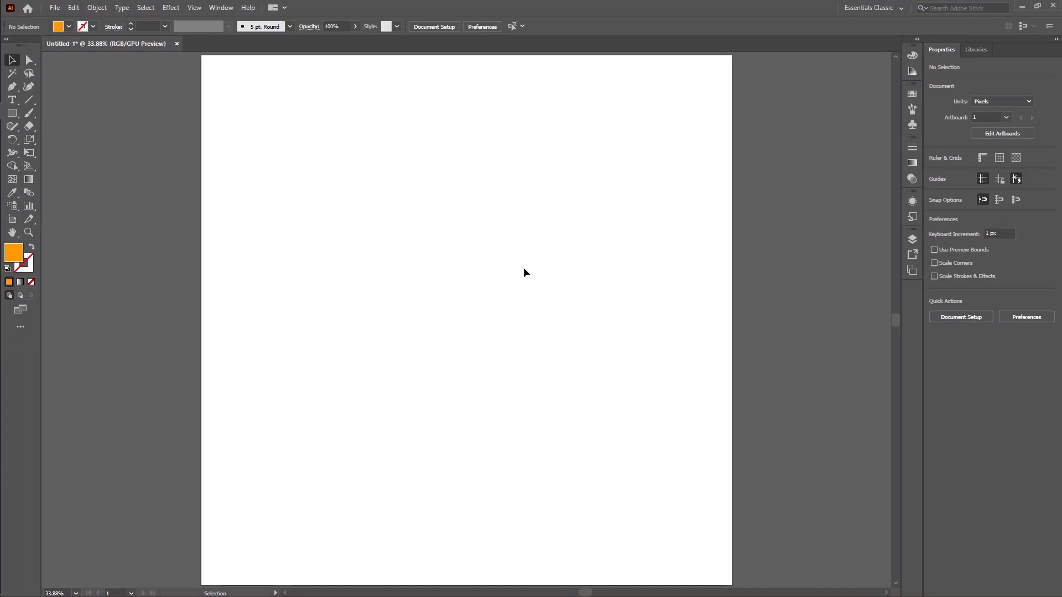
- View the artboard at 100% and zoom in closer on it
key("ctrl+1")
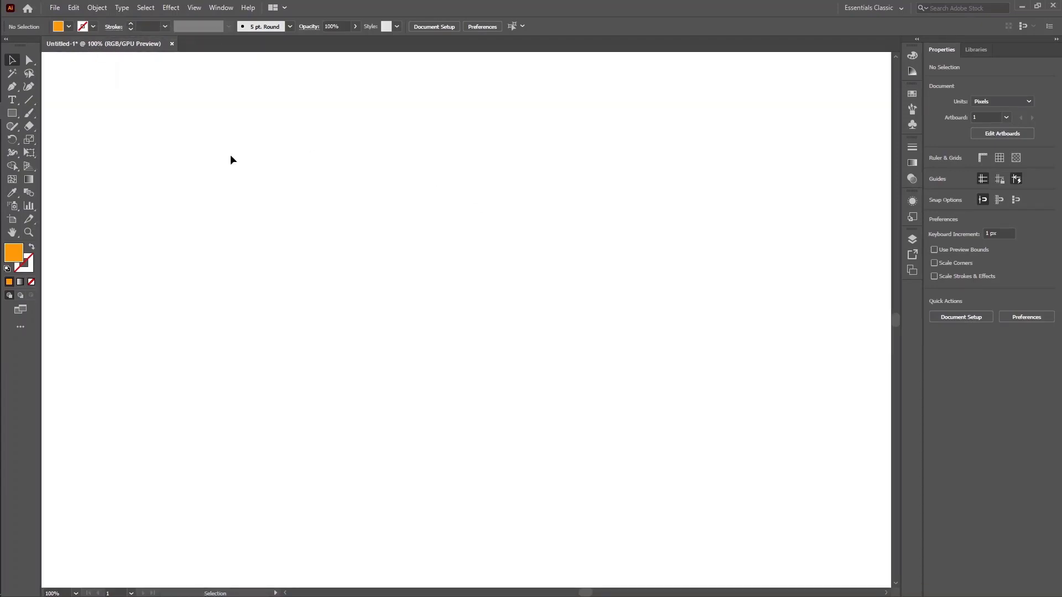
key("a")
key("ctrl+plus")
key("ctrl+plus")
key("ctrl+plus")
key("ctrl+plus")
key("v")
- Zoom out to 3.13% to examine the full canvas around the artboard, and fit the artboard in the window again
key("ctrl")
key("ctrl+minus")
key("ctrl+minus")
key("ctrl+minus")
key("ctrl+minus")
key("ctrl+minus")
key("ctrl+minus")
key("ctrl+minus")
key("ctrl+minus")
key("ctrl+minus")
key("ctrl+minus")
key("ctrl+minus")
key("ctrl+minus")
key("ctrl+minus")
key("ctrl+minus")
key("ctrl+minus")
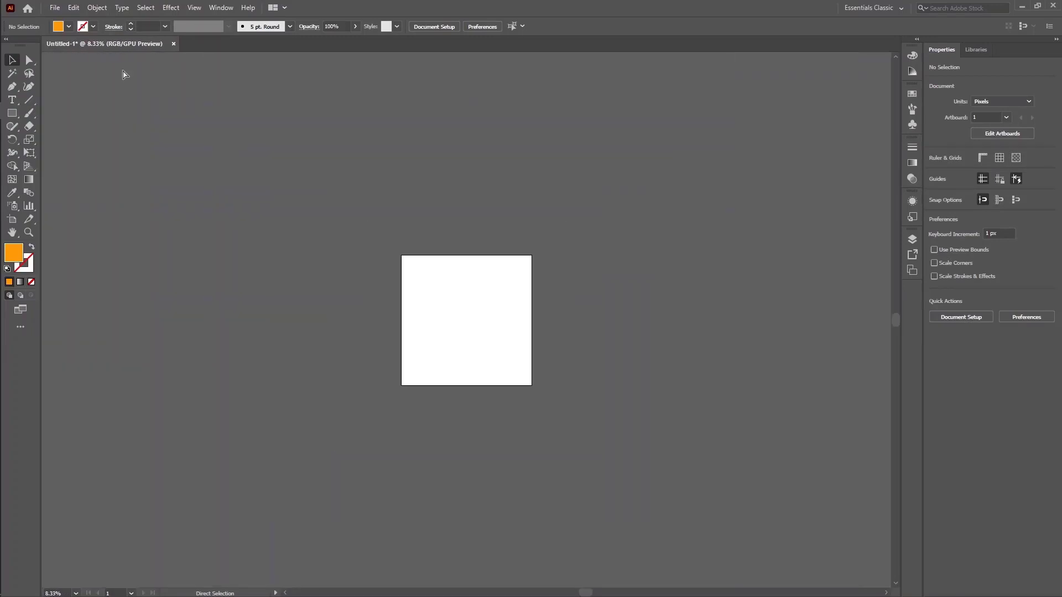
key("ctrl+minus")
key("ctrl+minus")
key("ctrl+minus")
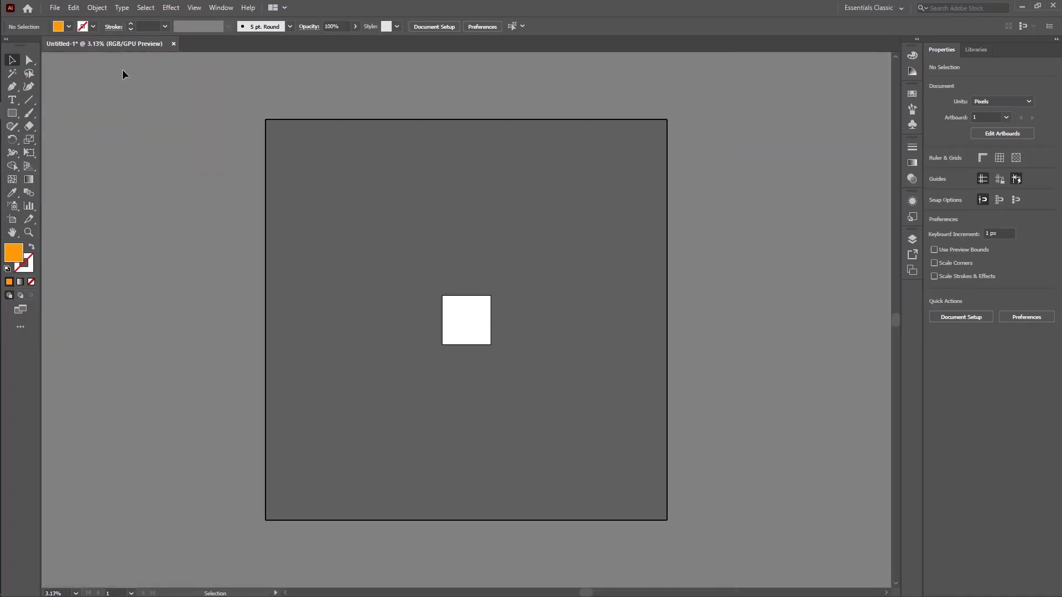
key("ctrl+1")
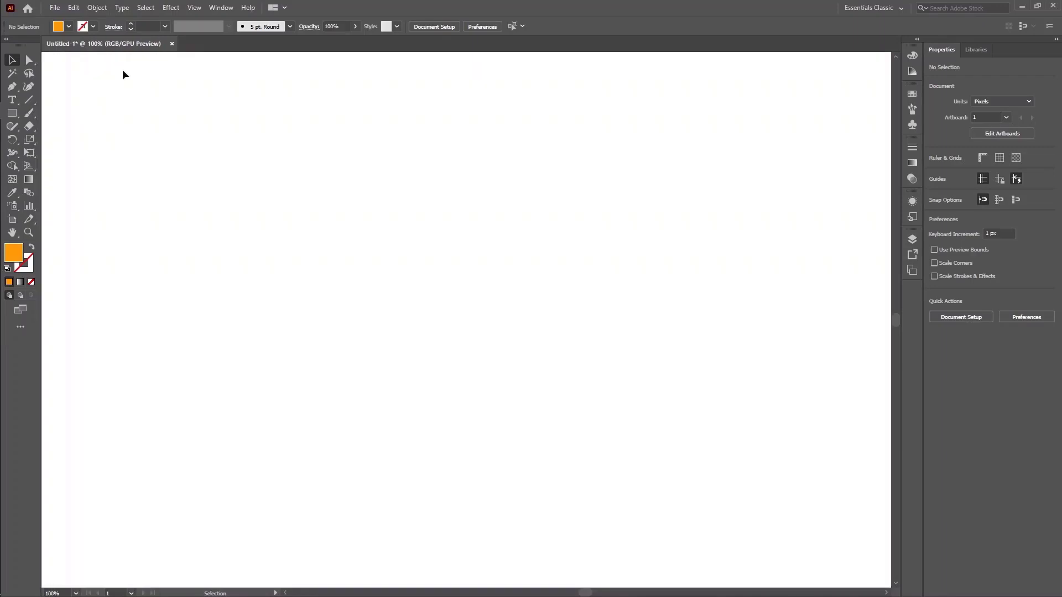
key("ctrl+0")
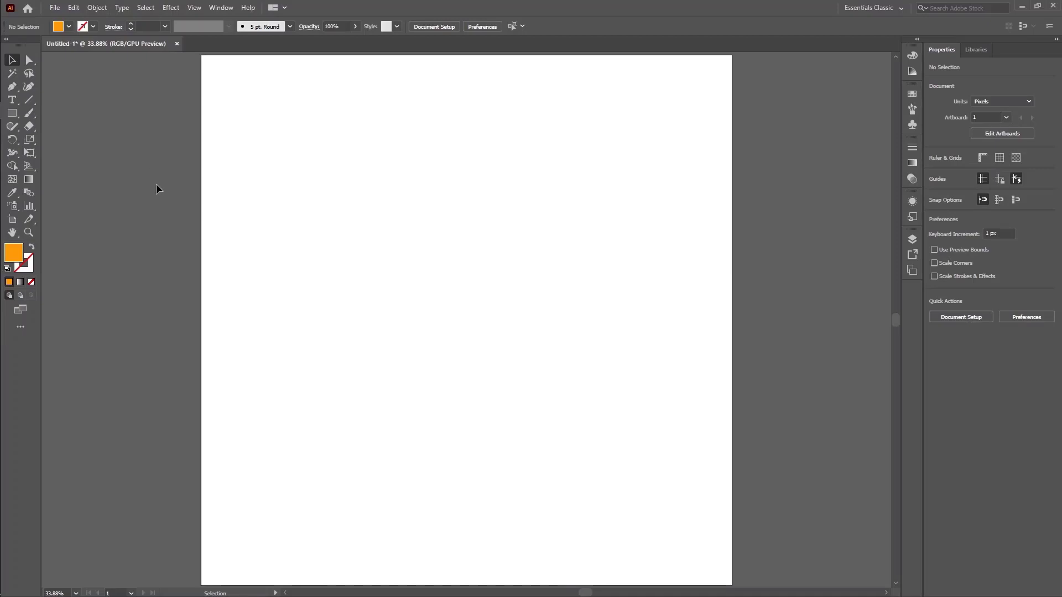
- Start a new document from the A4 preset with its units set to inches
key("ctrl+n")
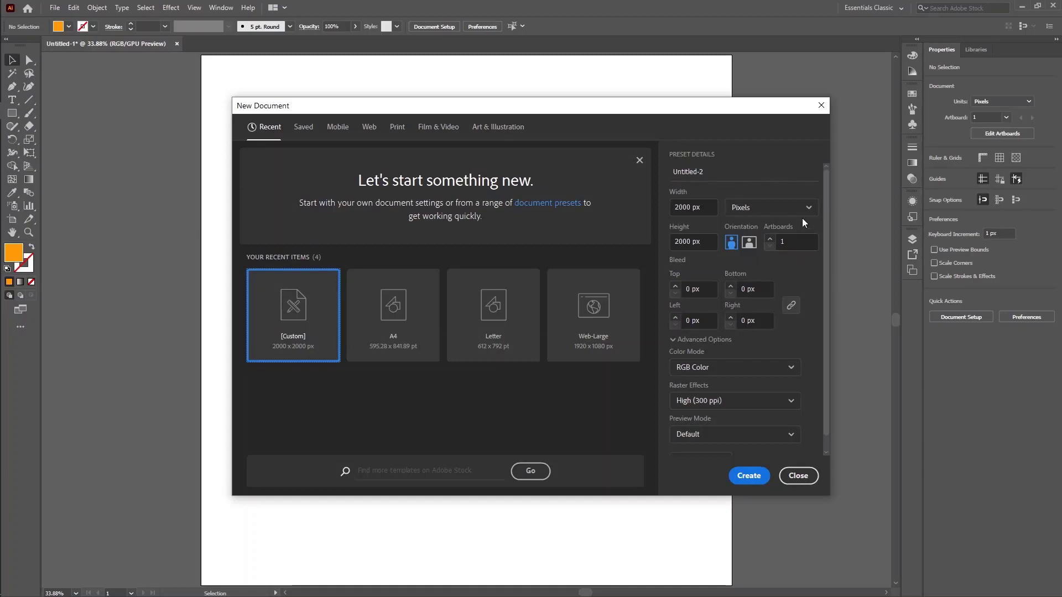
left_click(411, 315)
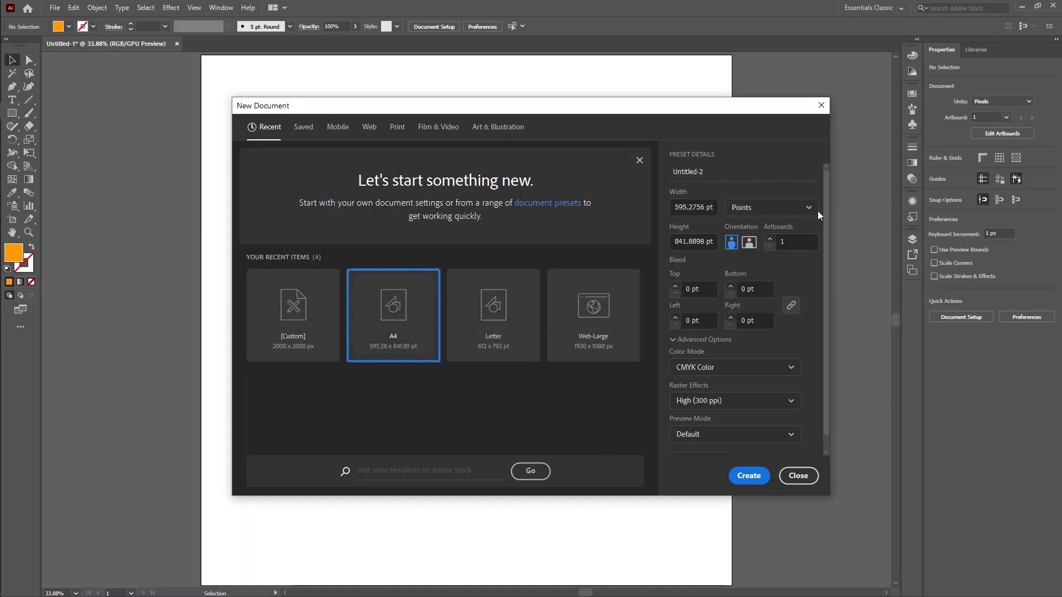
left_click(802, 205)
left_click(751, 289)
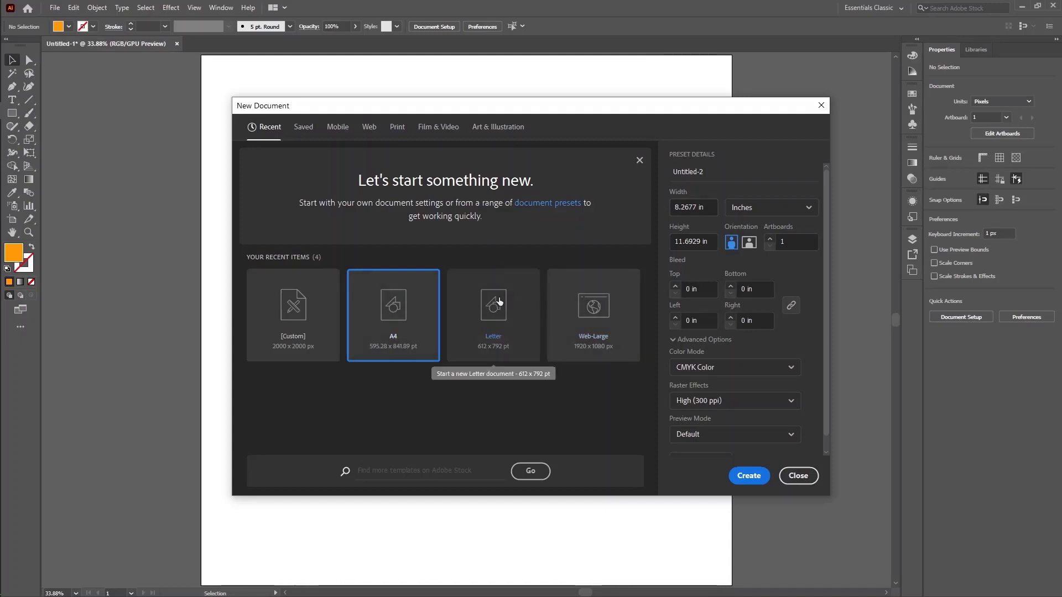
left_click(402, 299)
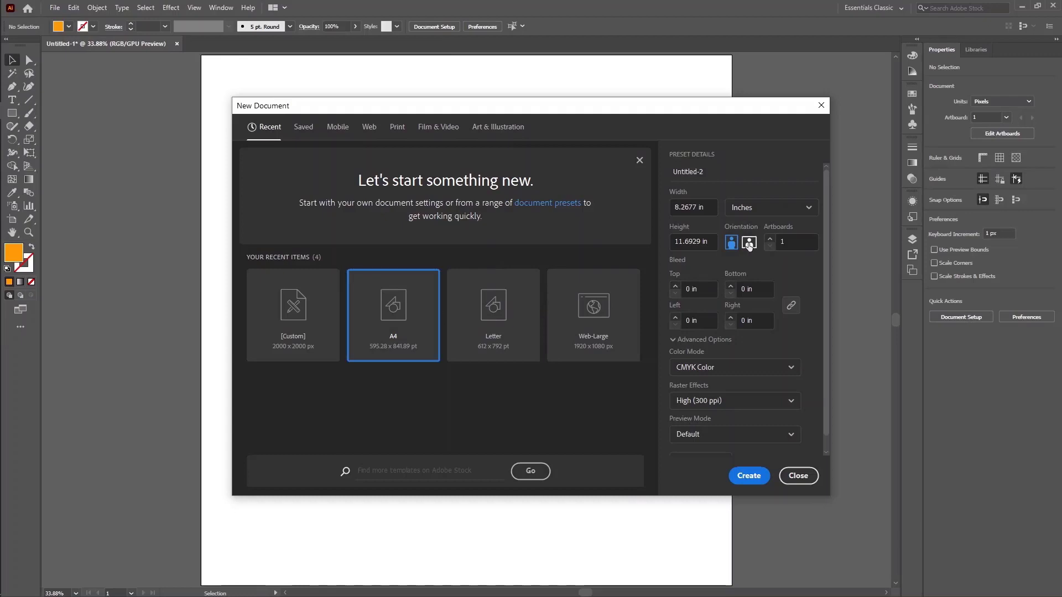
- Set nine artboards in portrait orientation and create the A4 document
left_click(749, 244)
left_click(770, 239)
left_click(769, 239)
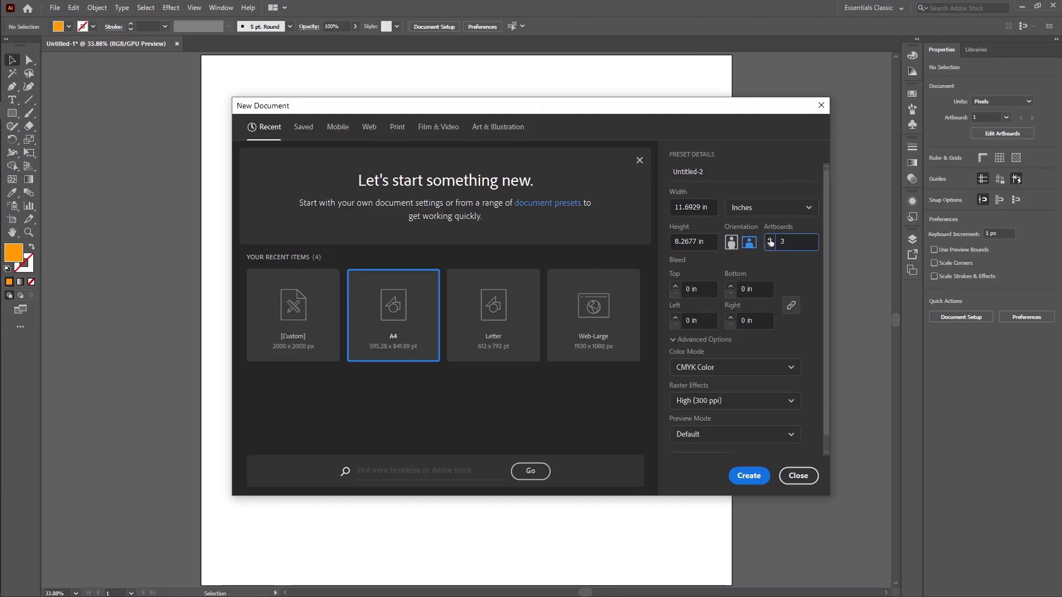
left_click(770, 239)
left_click(770, 241)
left_click(770, 241)
left_click(731, 242)
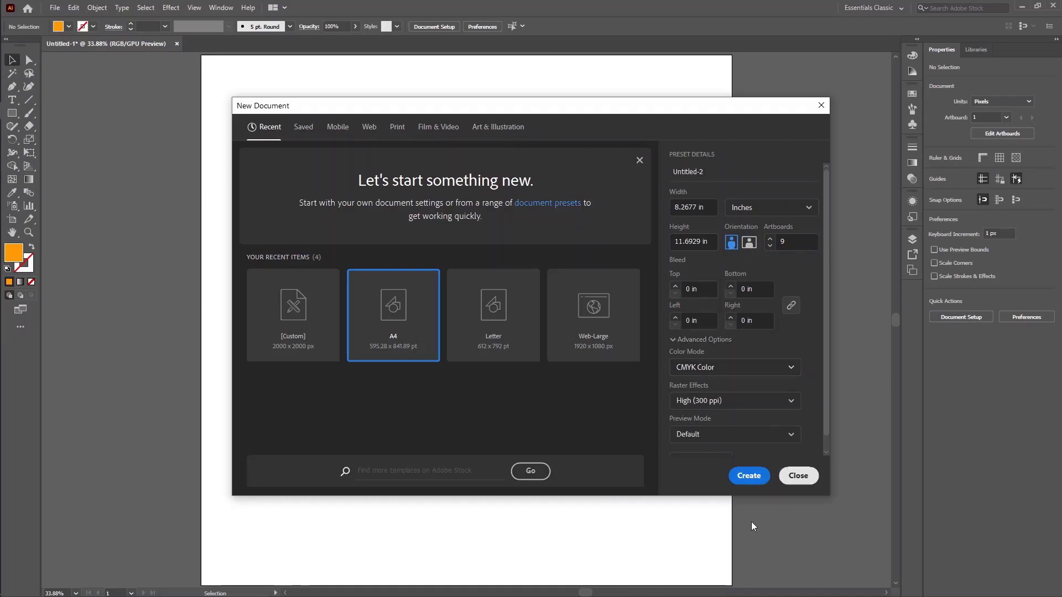
left_click(750, 477)
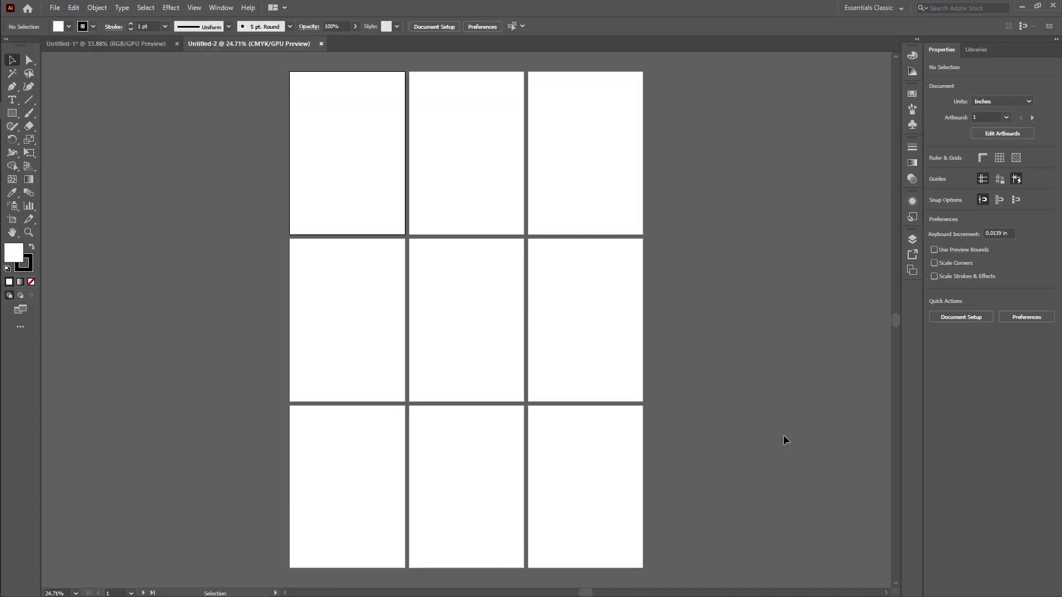
key("ctrl+minus")
key("ctrl+minus")
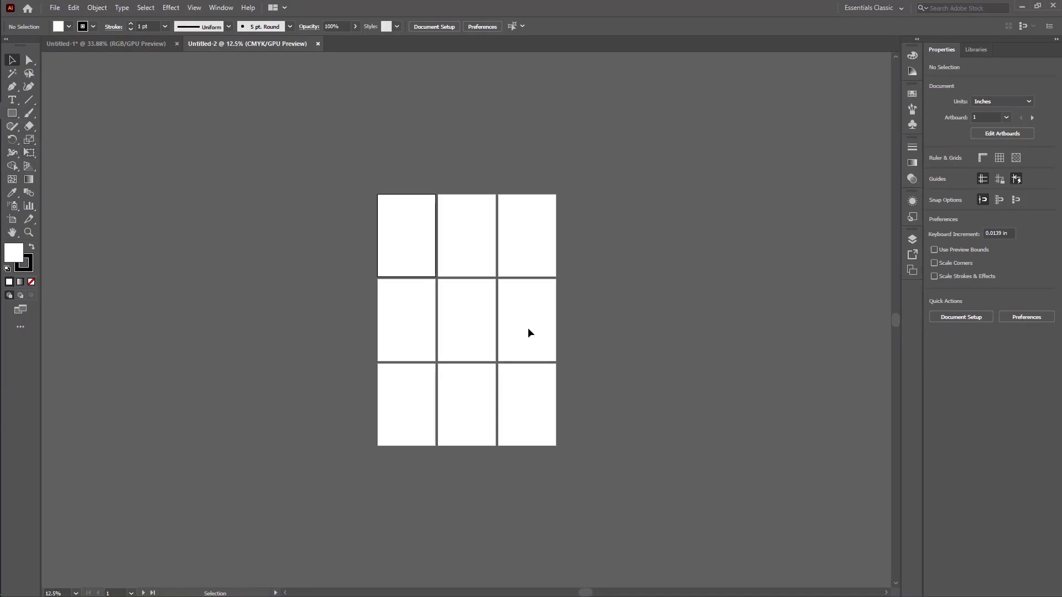
- Create another new document with nine portrait artboards, each 3 in wide and 5 in high
key("ctrl+n")
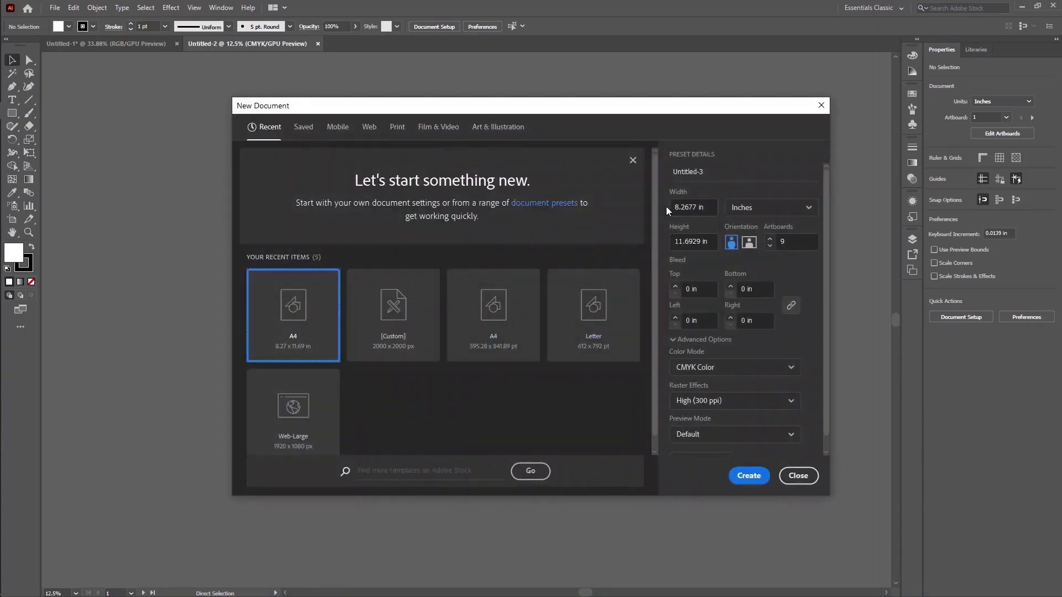
triple_click(698, 206)
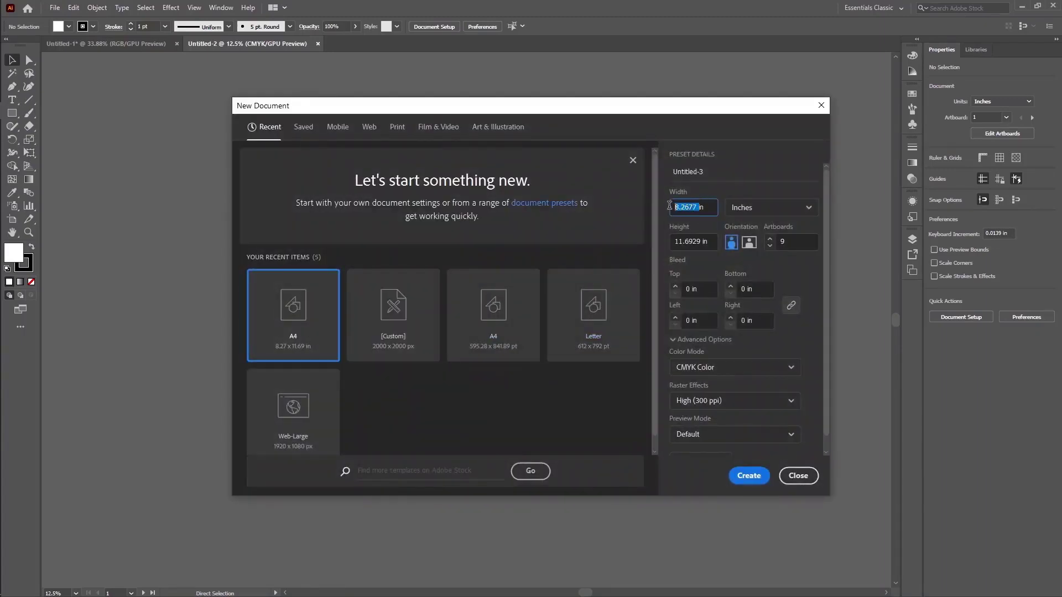
type("3in")
left_click_drag(706, 241, 667, 241)
type("5in")
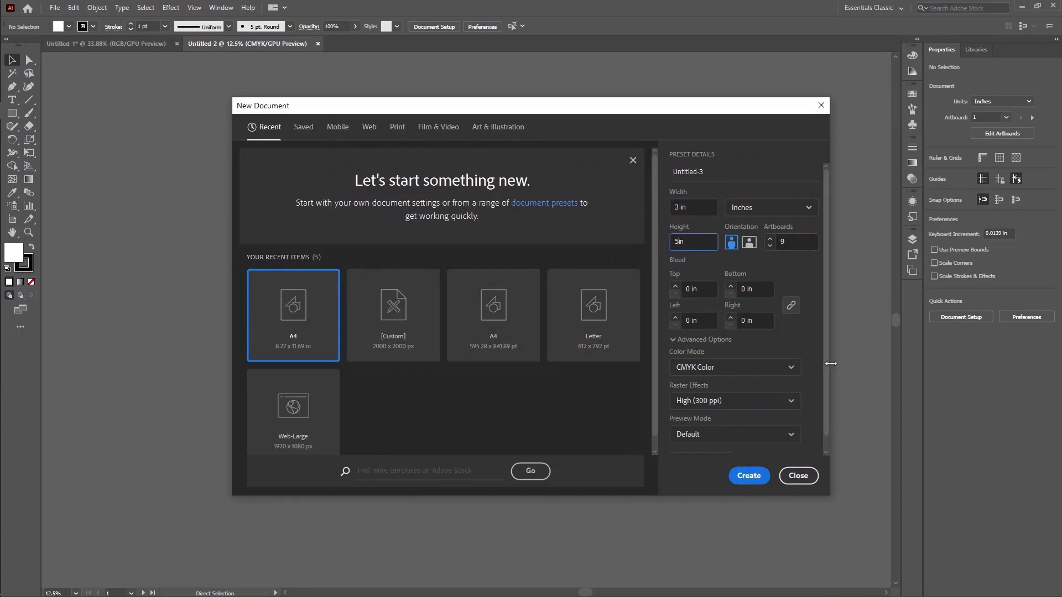
left_click(748, 475)
- Add the letter "a" as text on the first artboard and enlarge it to about 108 pt
key("ctrl+plus")
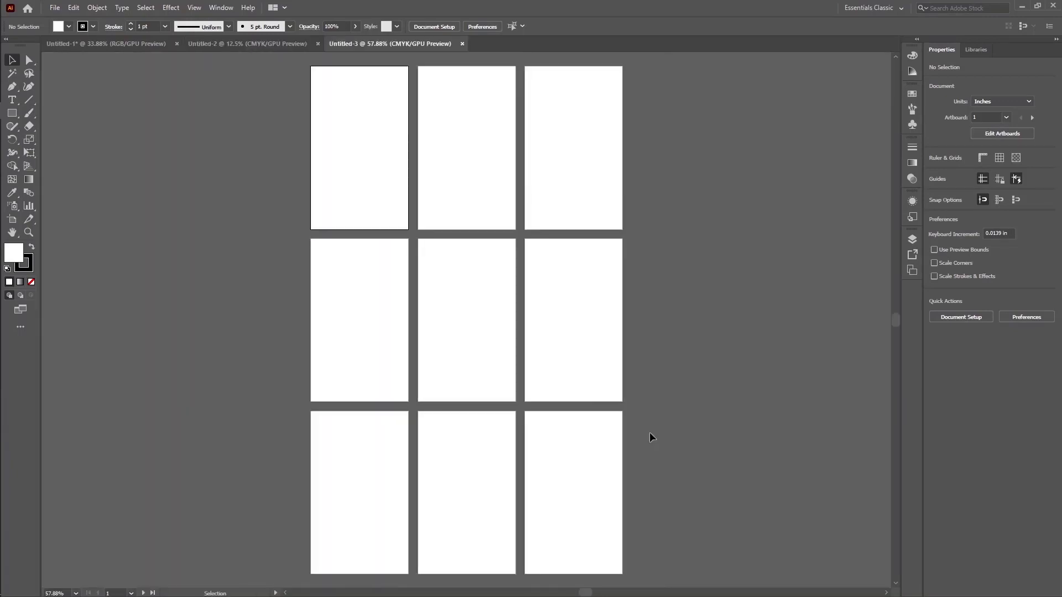
scroll(657, 449, "up", 1)
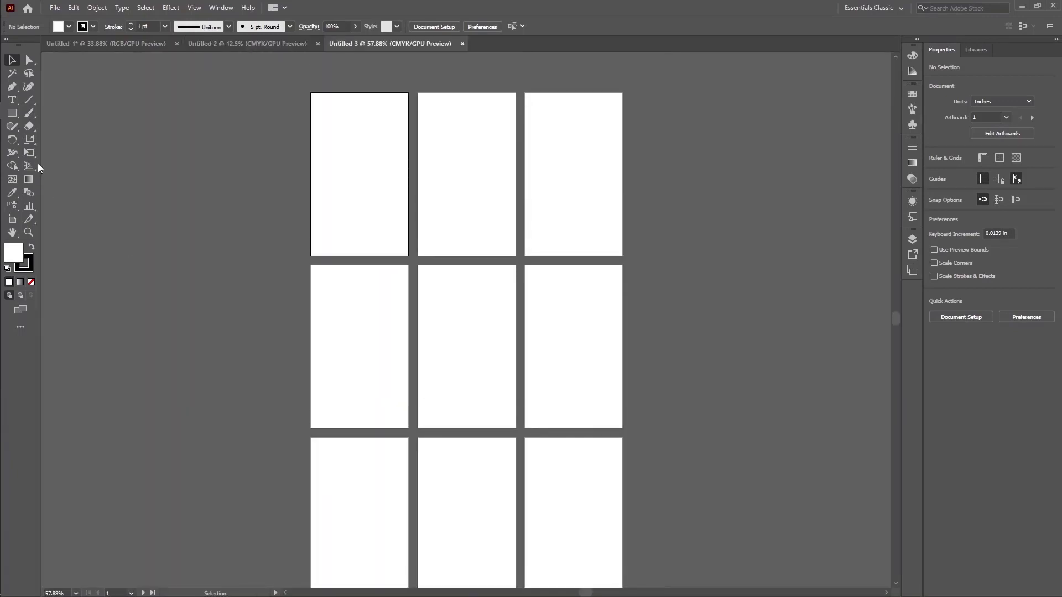
left_click(12, 99)
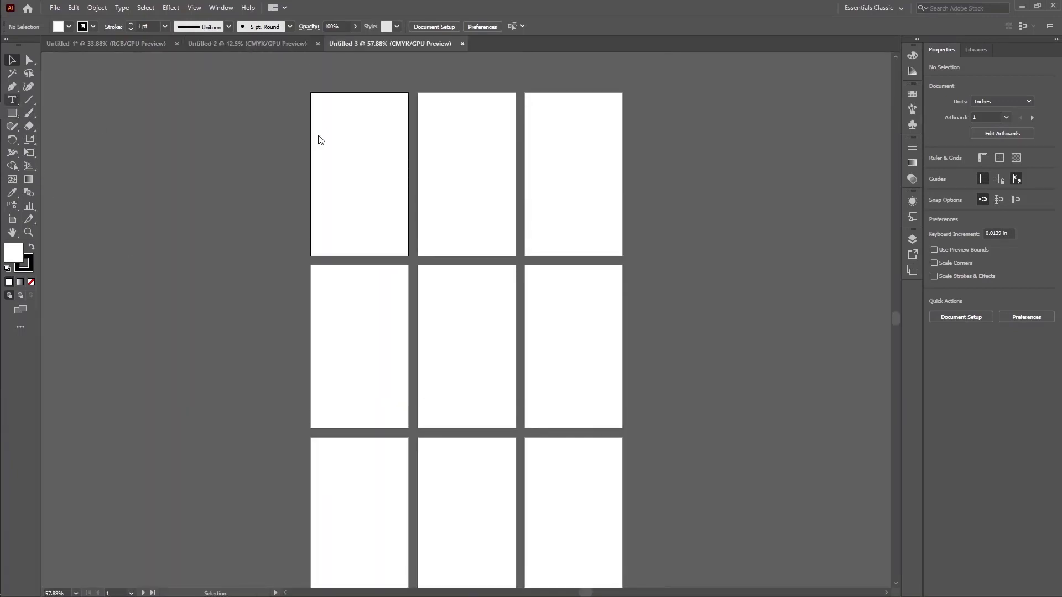
left_click(354, 169)
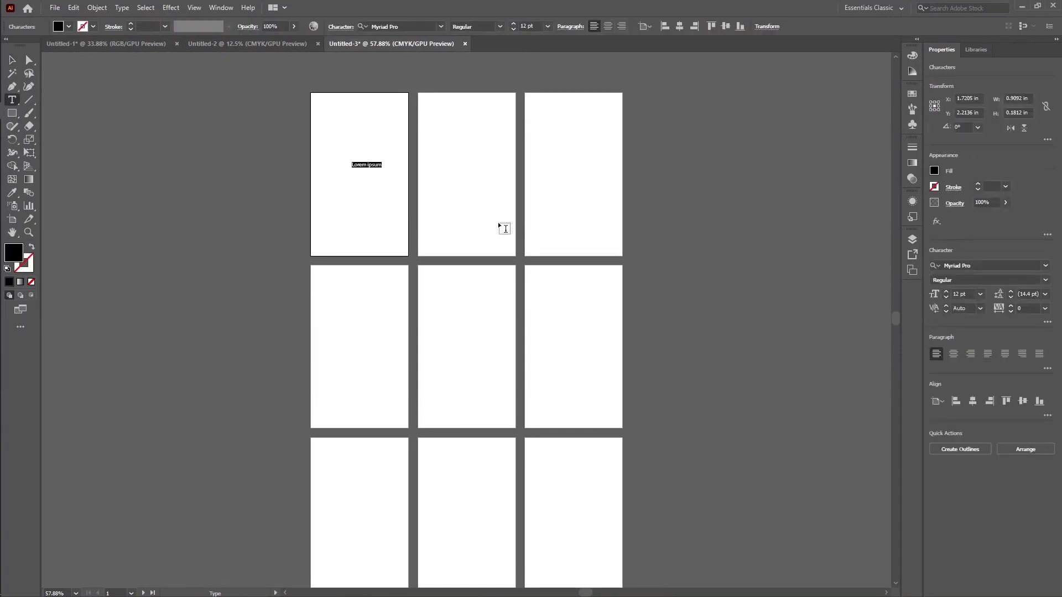
key("BackSpace")
type("1")
key("BackSpace")
type("a")
left_click(11, 60)
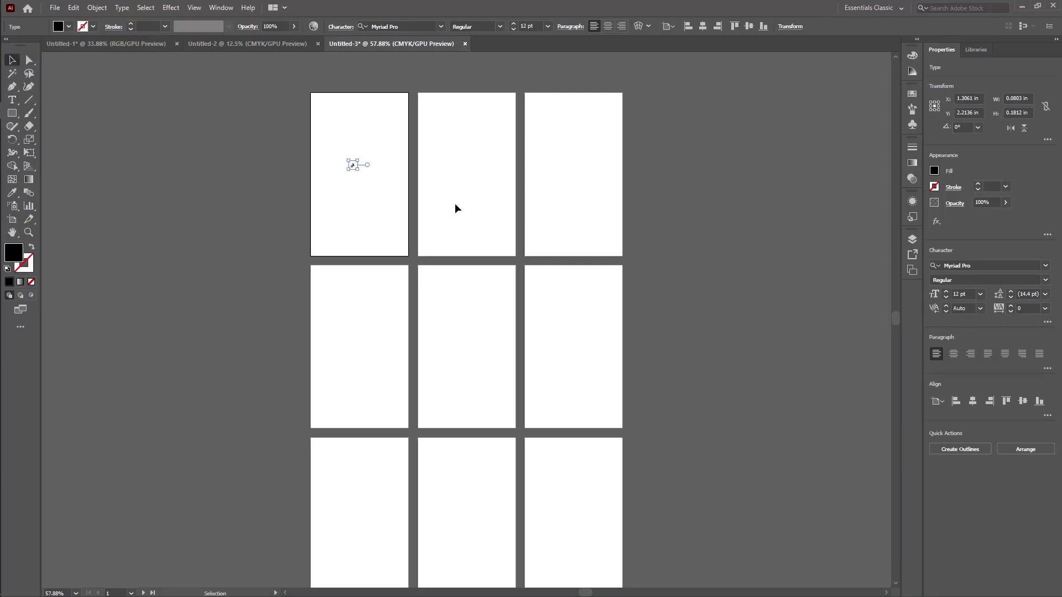
left_click_drag(371, 179, 404, 206)
- Duplicate the letter "a" onto the second artboard of the first row and change the copy to "b"
left_click_drag(359, 169, 471, 172, "alt")
double_click(471, 173)
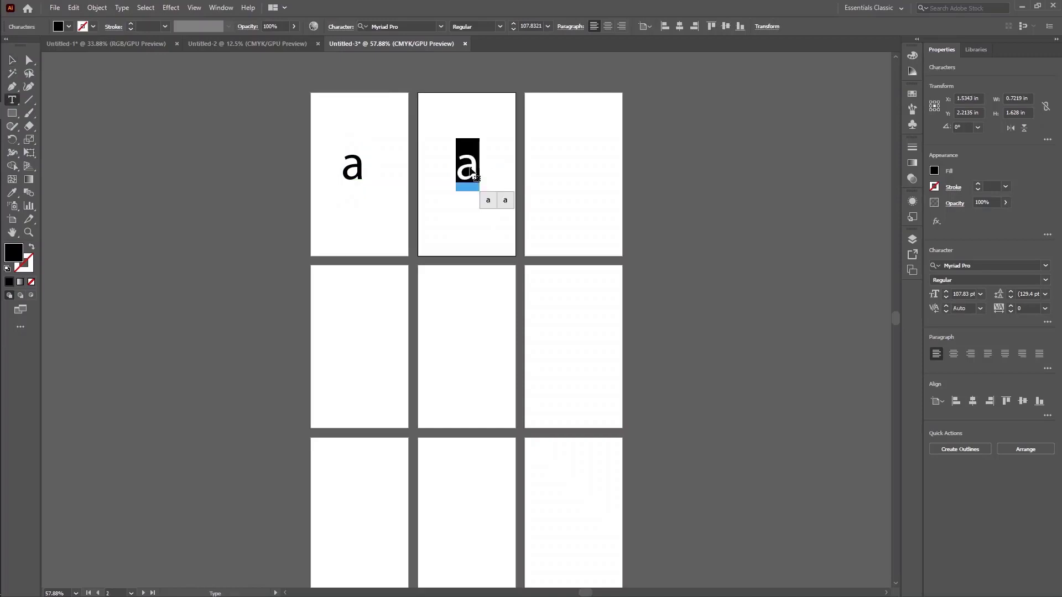
type("b")
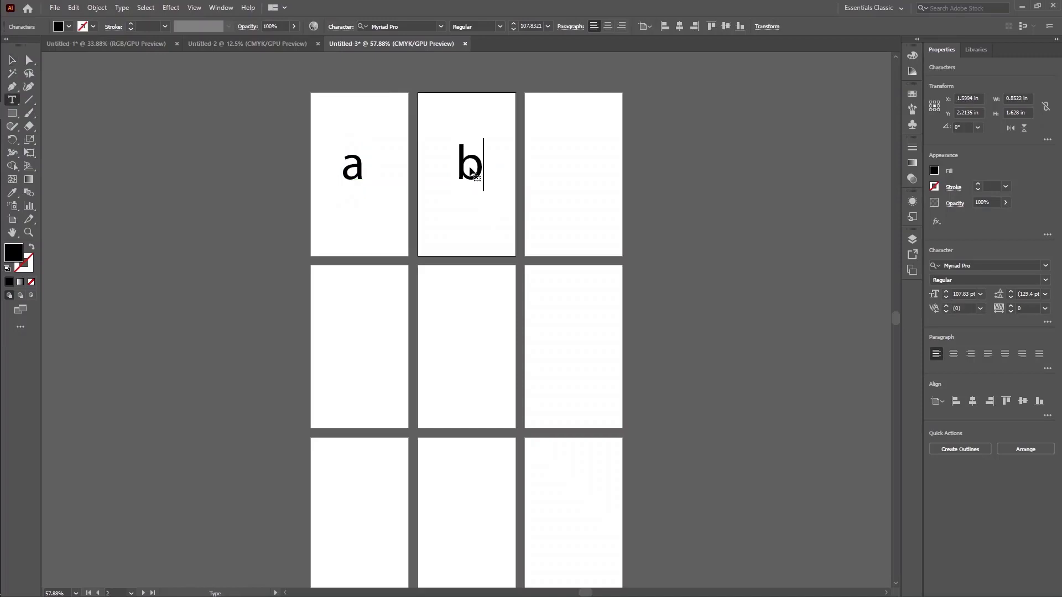
left_click(12, 59)
- Duplicate the letter "b" onto the third artboard of the first row and change the copy to "c"
left_click_drag(470, 159, 583, 166, "alt")
double_click(583, 166)
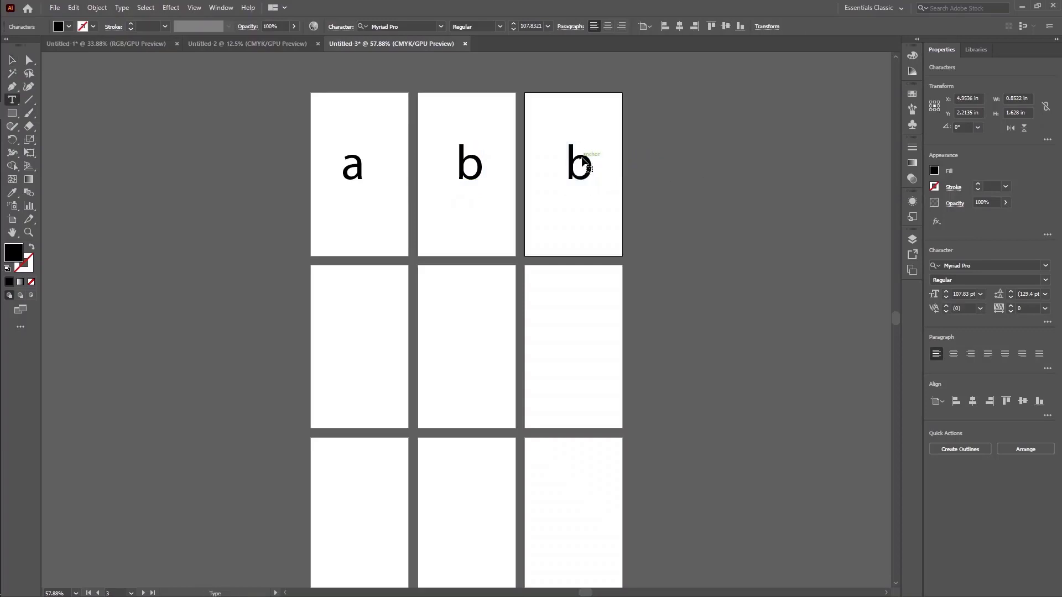
double_click(583, 164)
type("v")
key("BackSpace")
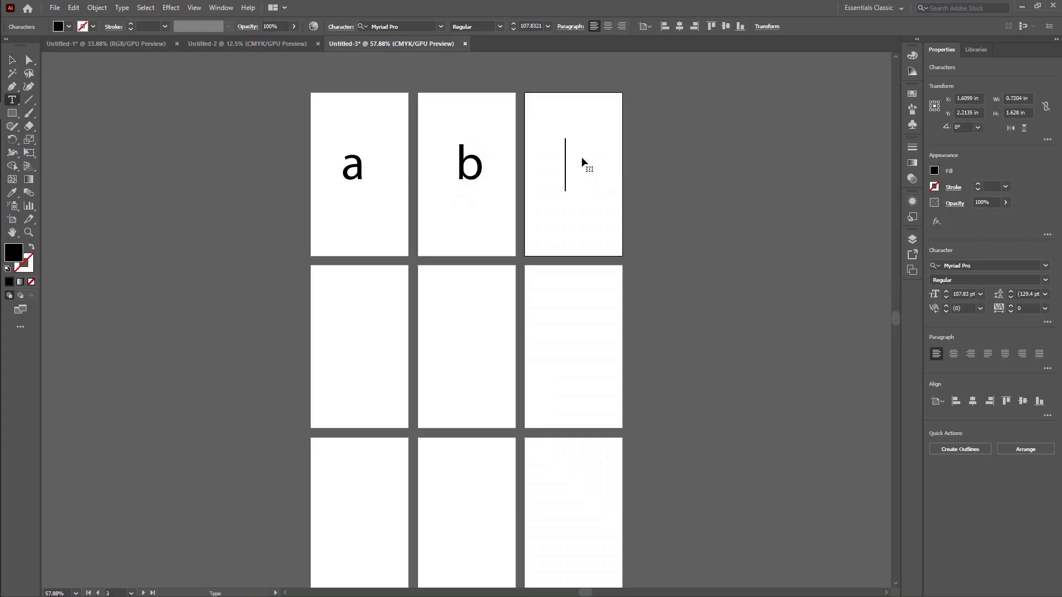
type("c")
left_click(12, 60)
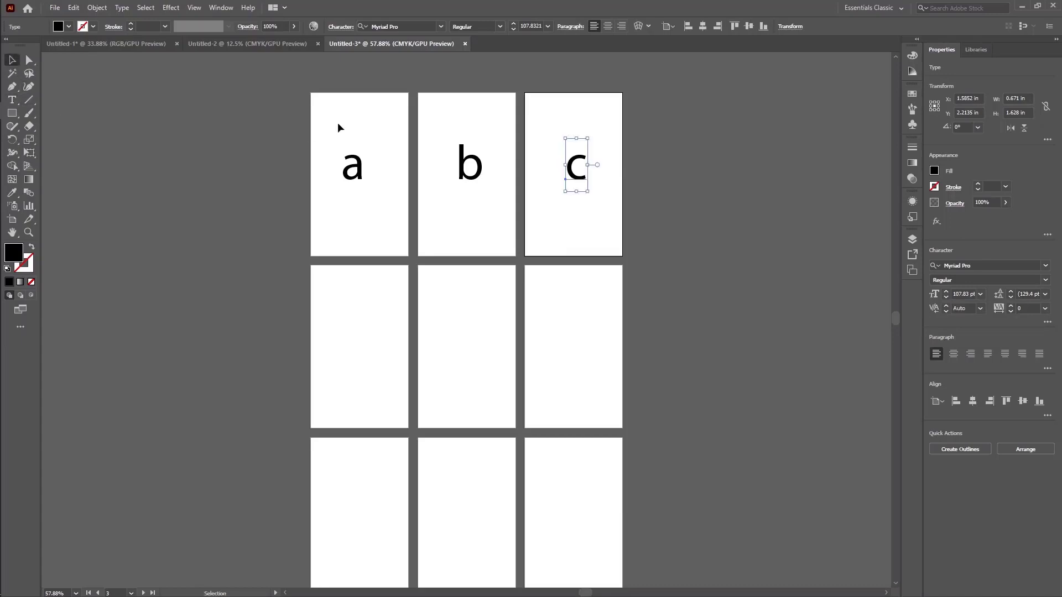
- Duplicate the letters a, b and c together onto the three artboards of the second row
left_click_drag(338, 130, 598, 224)
left_click_drag(575, 180, 576, 349)
left_click(653, 448)
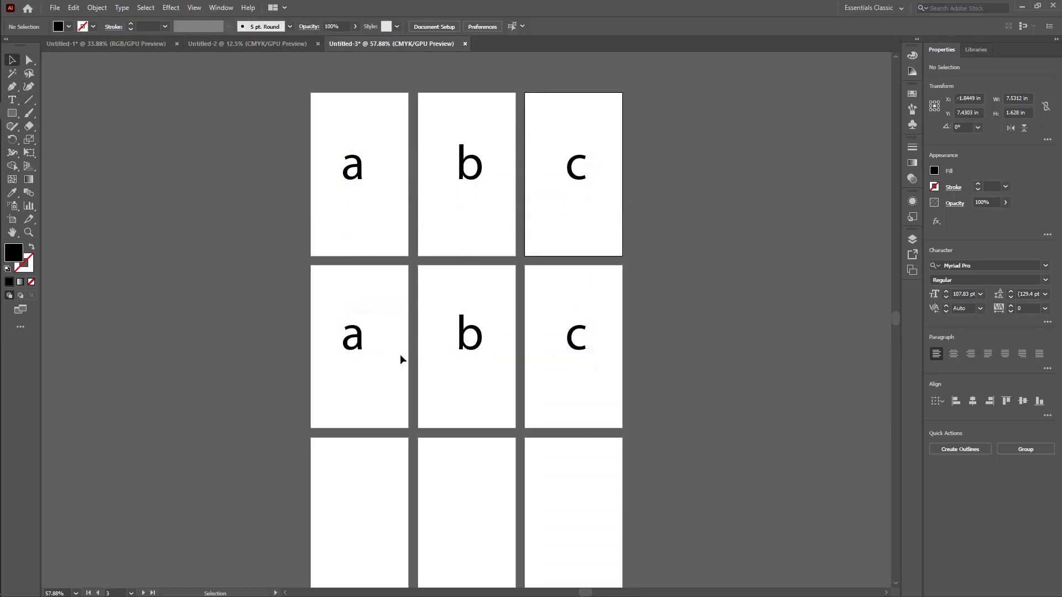
- Change the letter on the first artboard of the second row to "d"
left_click(355, 343)
double_click(355, 343)
type("d")
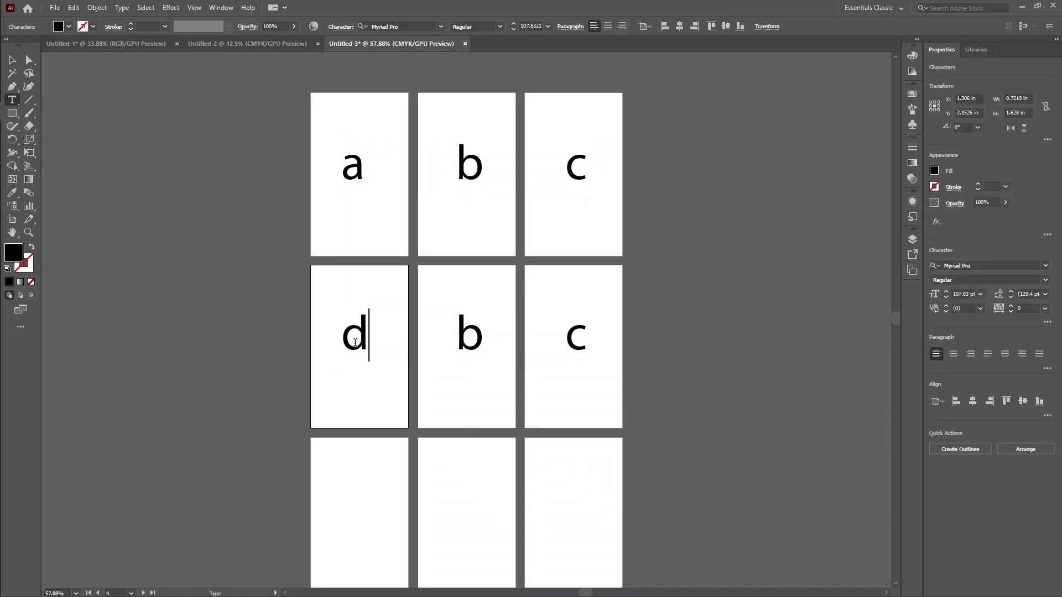
left_click(12, 60)
- Change the letter on the middle artboard of the second row to "e"
double_click(486, 337)
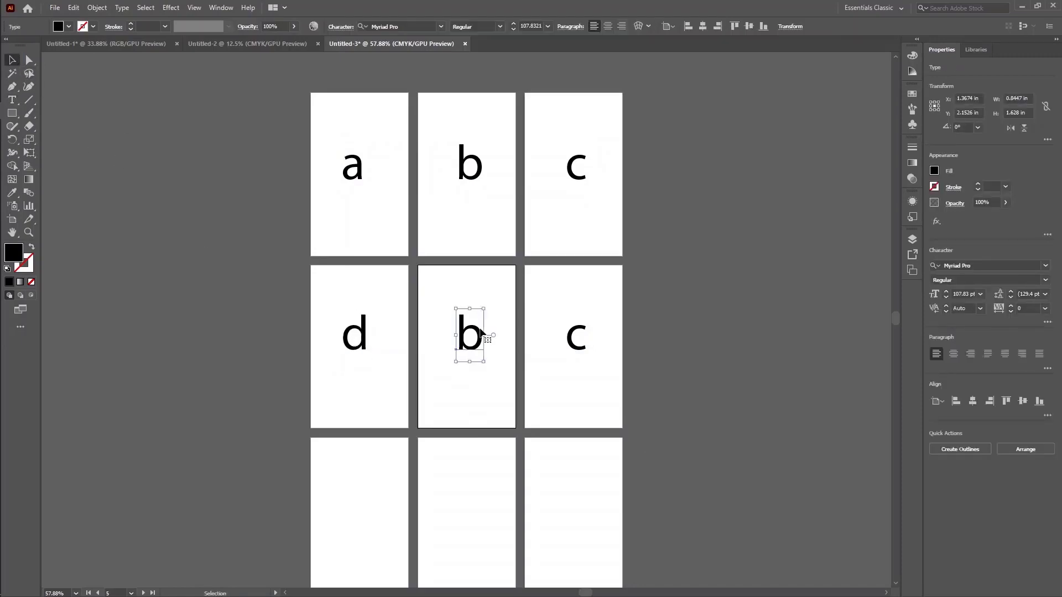
left_click_drag(484, 338, 448, 320)
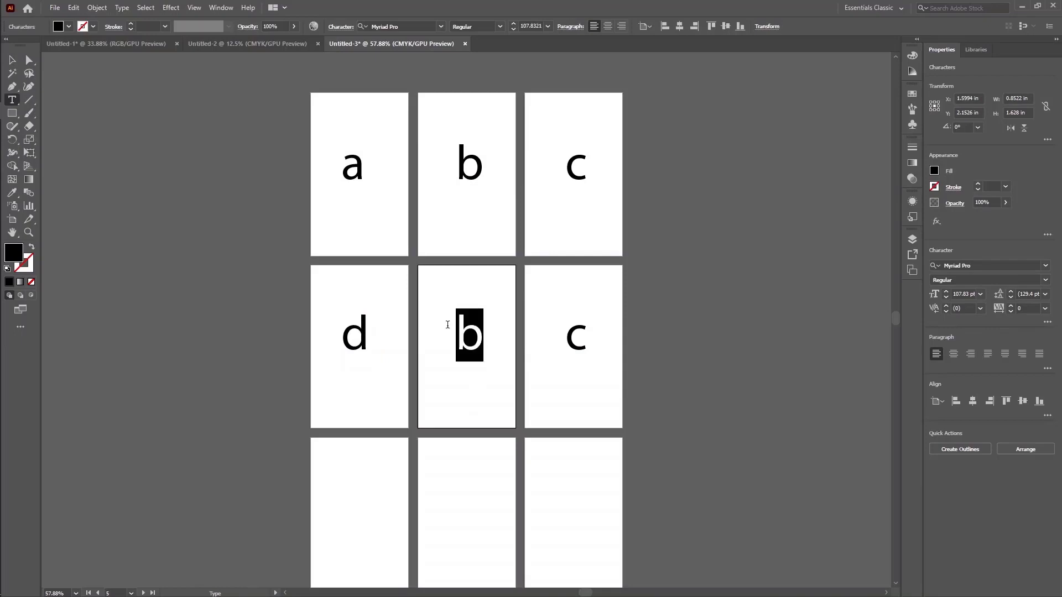
type("e")
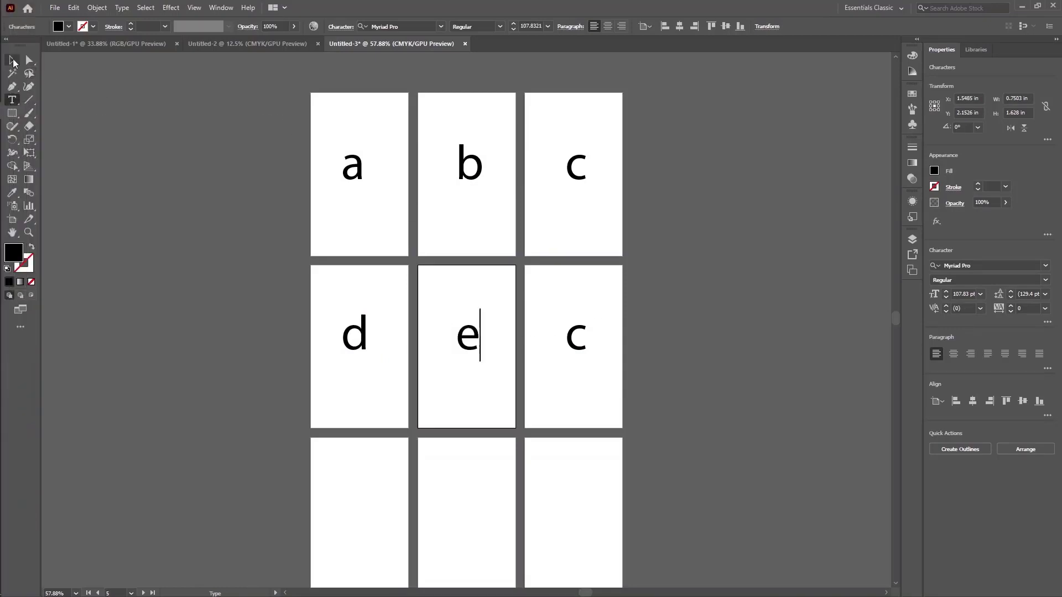
key("Escape")
- Change the letter on the third artboard of the second row to "f"
left_click(585, 353)
double_click(585, 352)
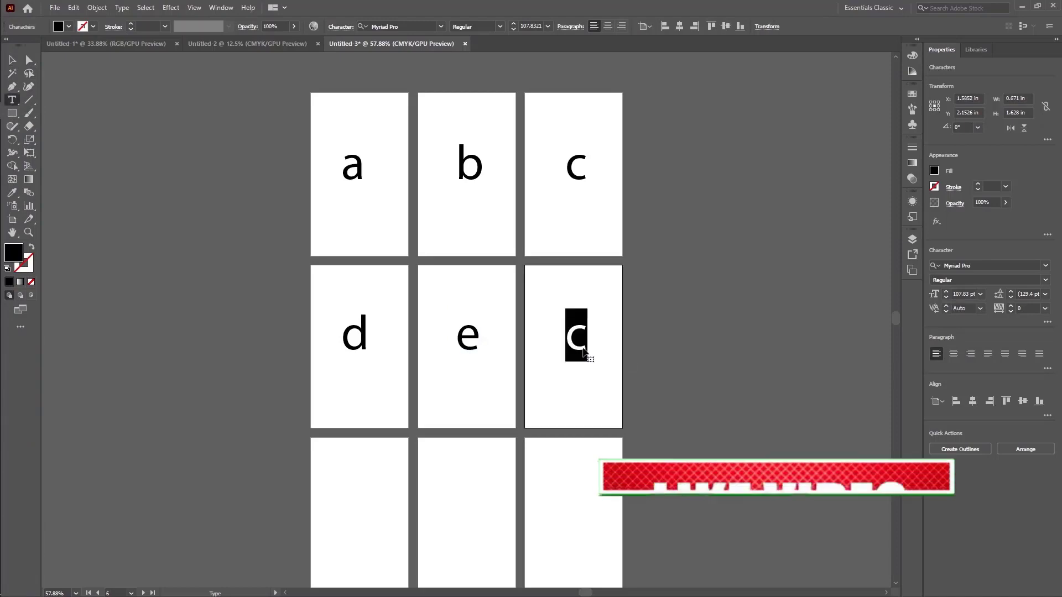
type("f")
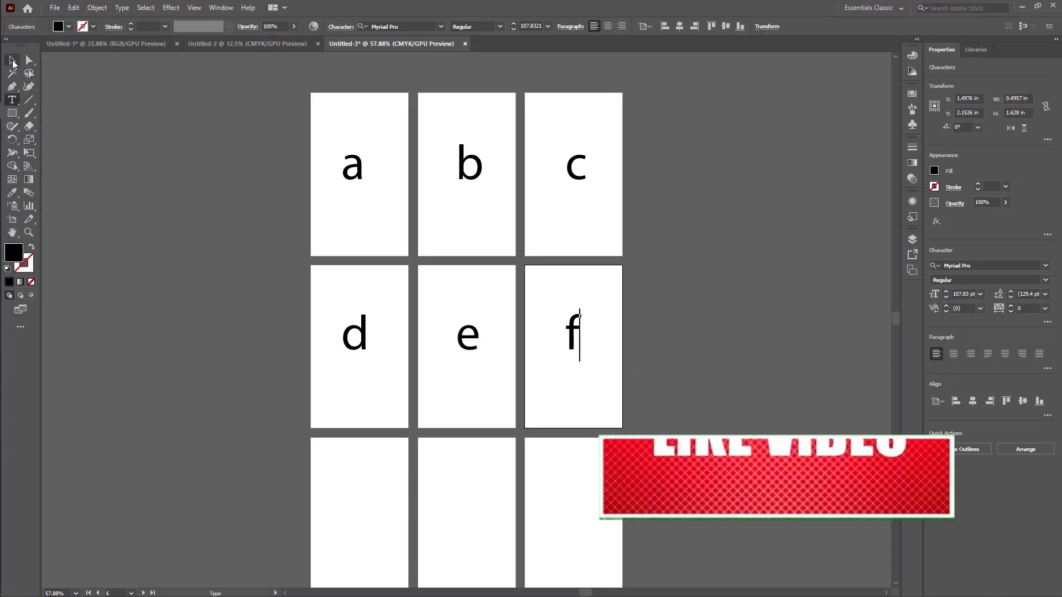
- Duplicate the letters d, e and f together onto the three artboards of the third row
key("Escape")
scroll(502, 390, "down", 2)
left_click_drag(339, 237, 586, 329)
left_click_drag(572, 293, 574, 462)
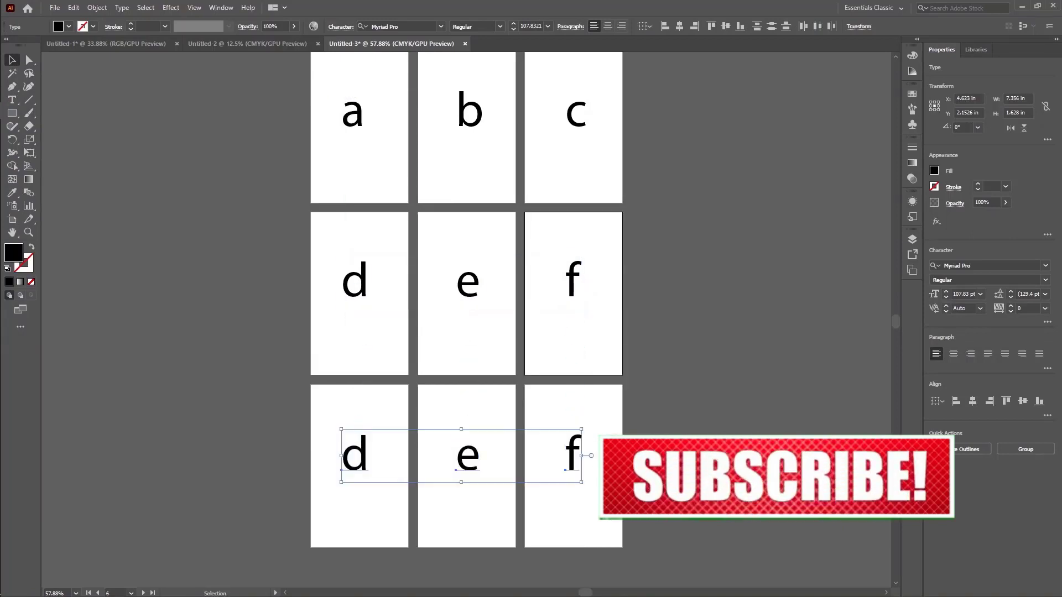
- Change the letters on the third row's artboards to "g", "h" and "i" in order, leaving nothing selected
left_click(356, 456)
double_click(364, 459)
type("g")
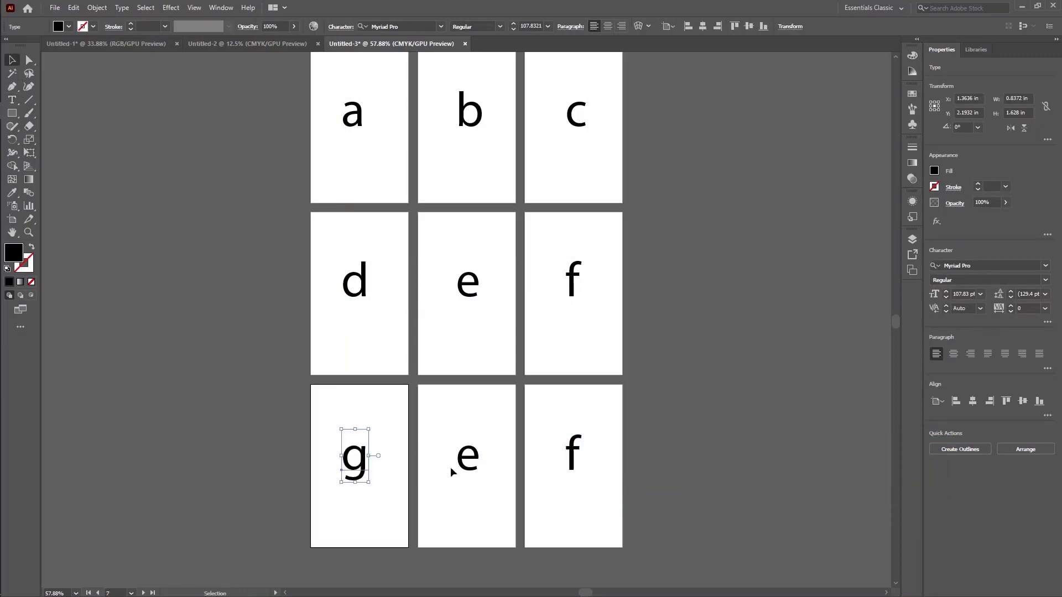
left_click(469, 458)
double_click(476, 457)
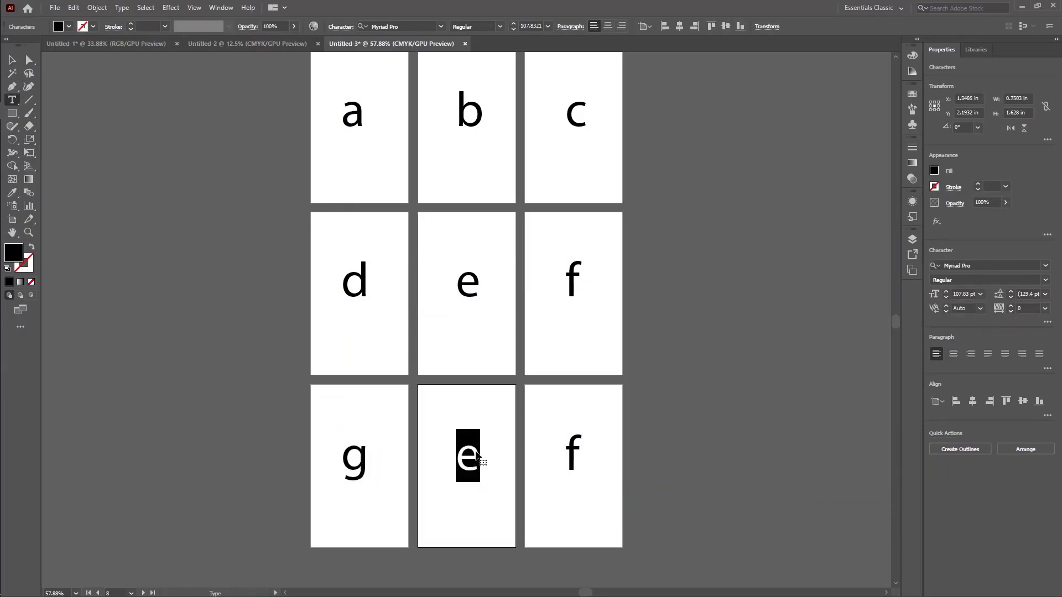
type("h")
double_click(575, 451)
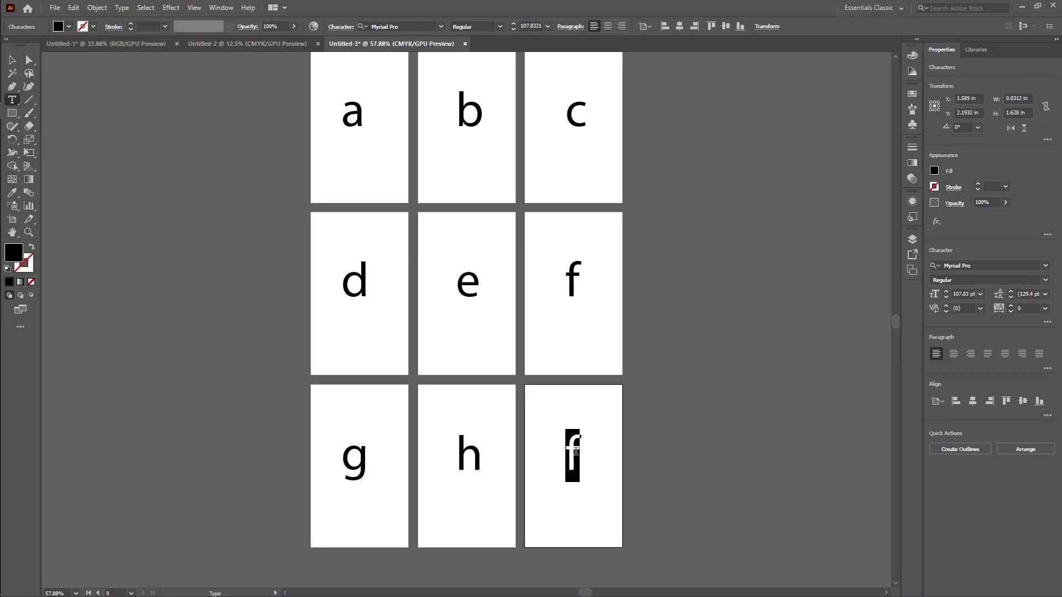
type("i")
key("Escape")
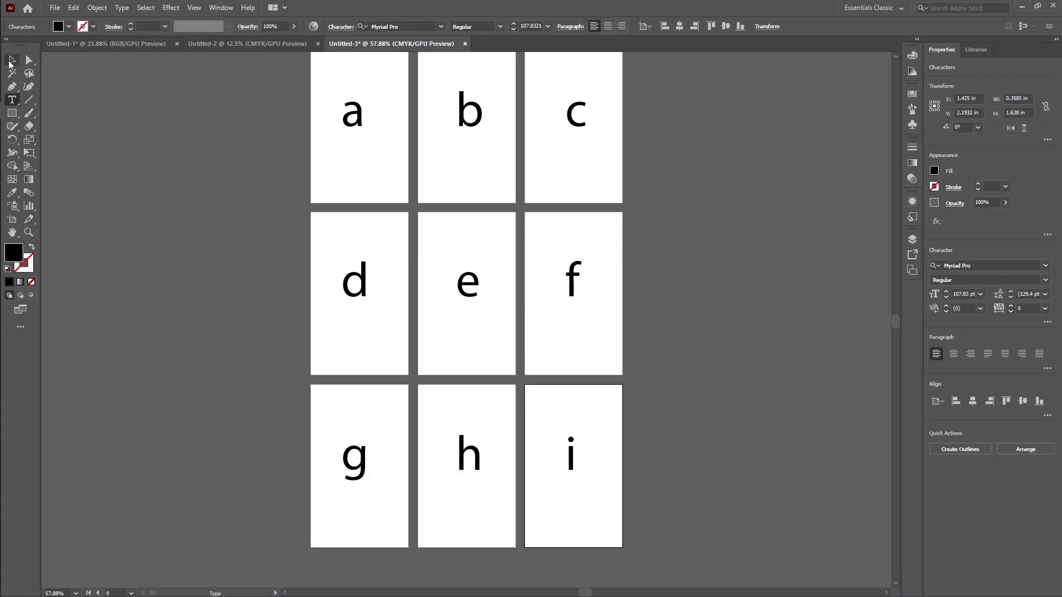
left_click(754, 317)
scroll(724, 376, "up", 1)
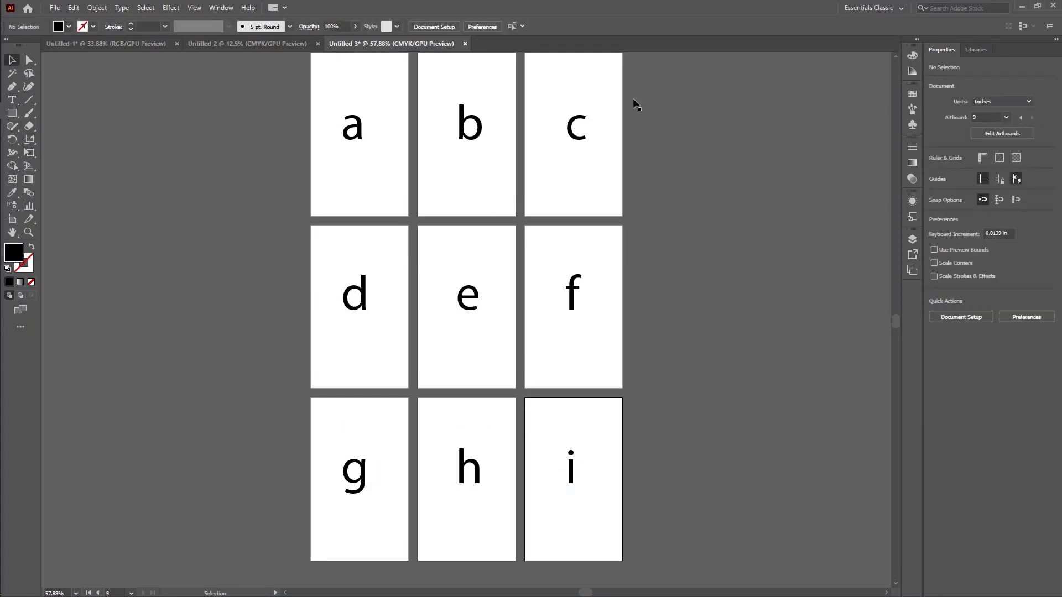
- Display the list of artboards and enlarge it so that all nine entries fit
left_click(224, 8)
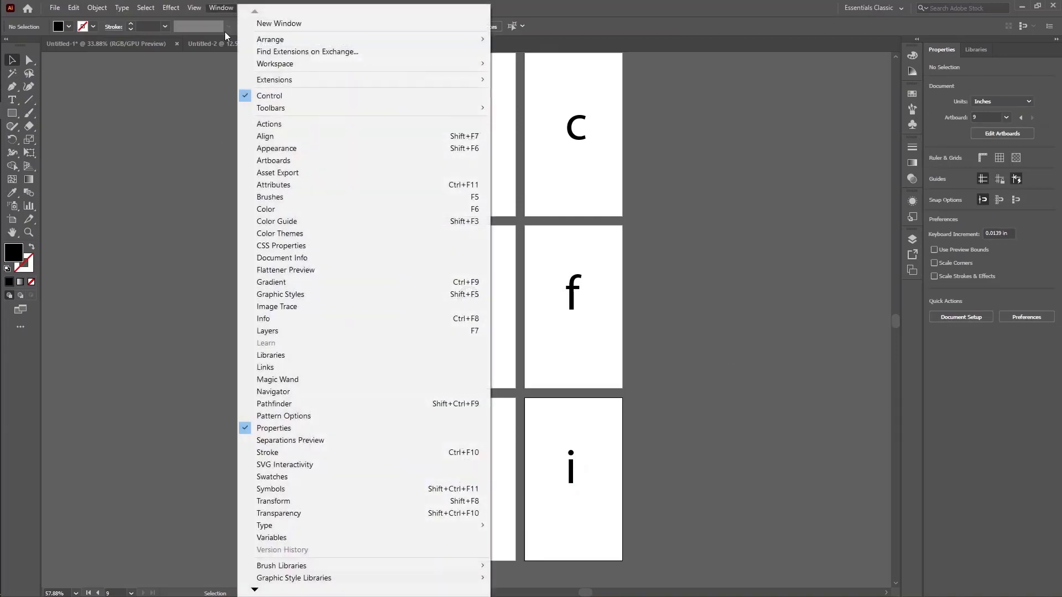
left_click(310, 163)
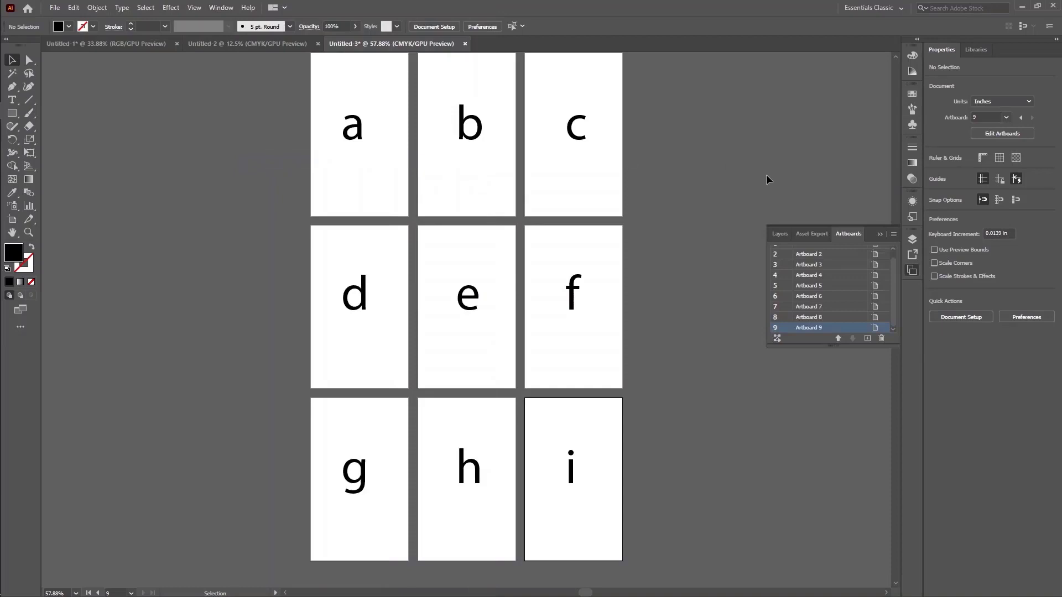
left_click(219, 7)
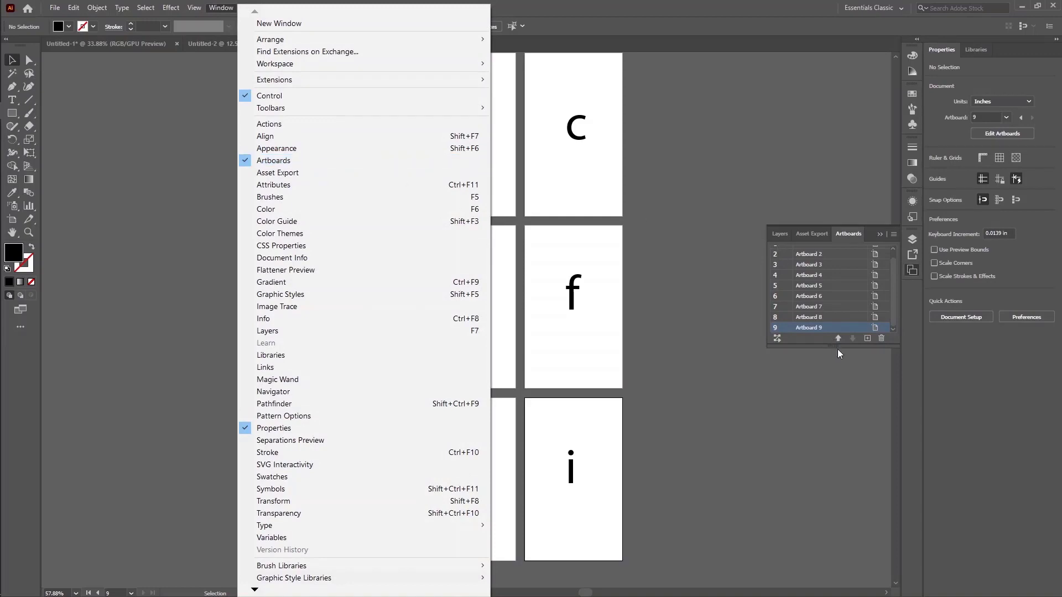
left_click(858, 348)
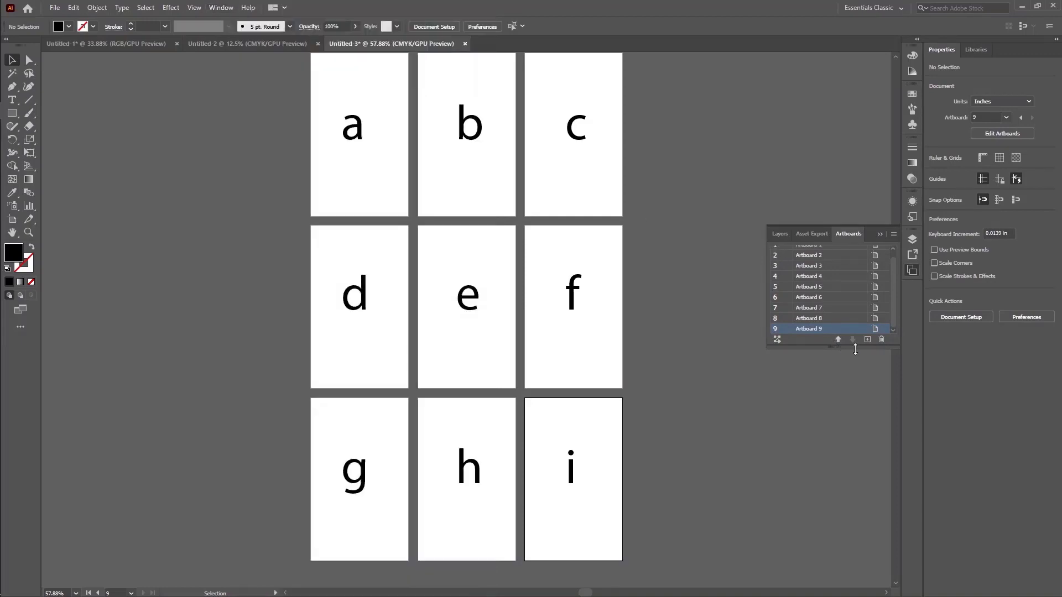
left_click_drag(855, 346, 859, 477)
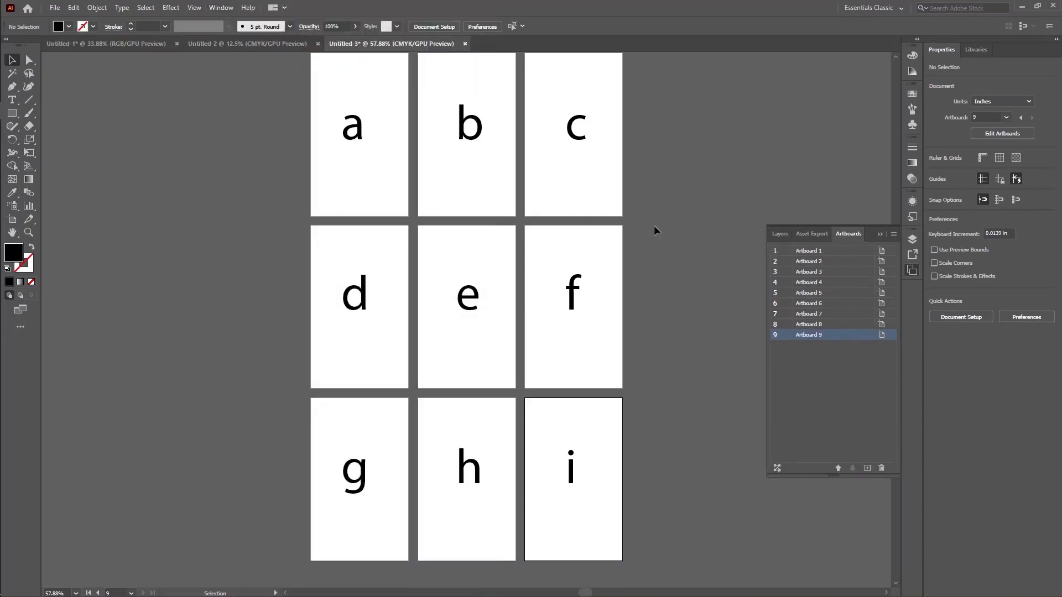
scroll(679, 250, "up", 2)
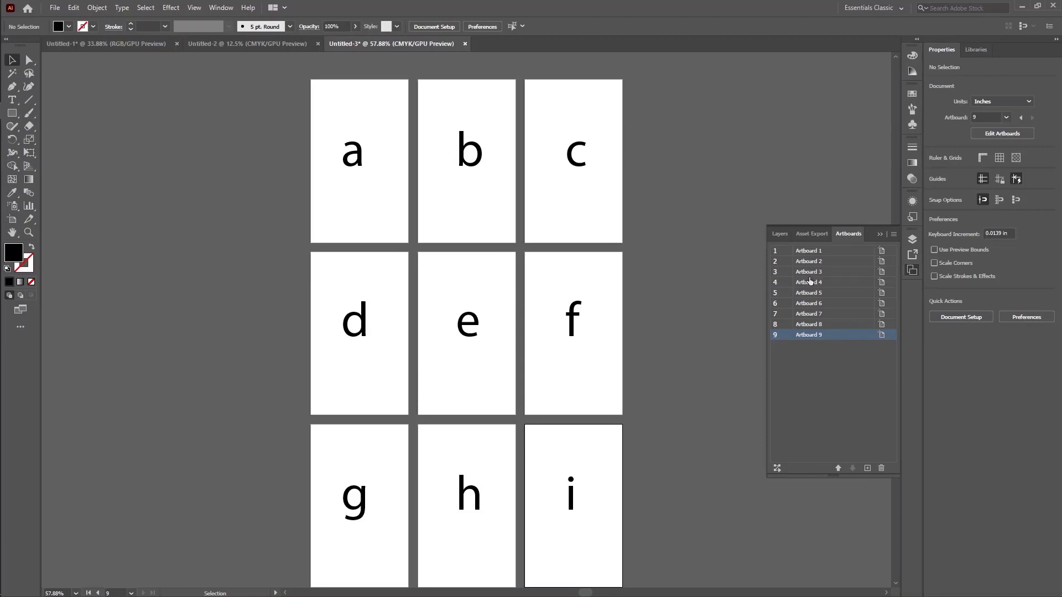
- Activate the artboard with the letter b, then view Artboards 4, 5, 8 and 9 in turn from the artboard list
left_click(479, 150)
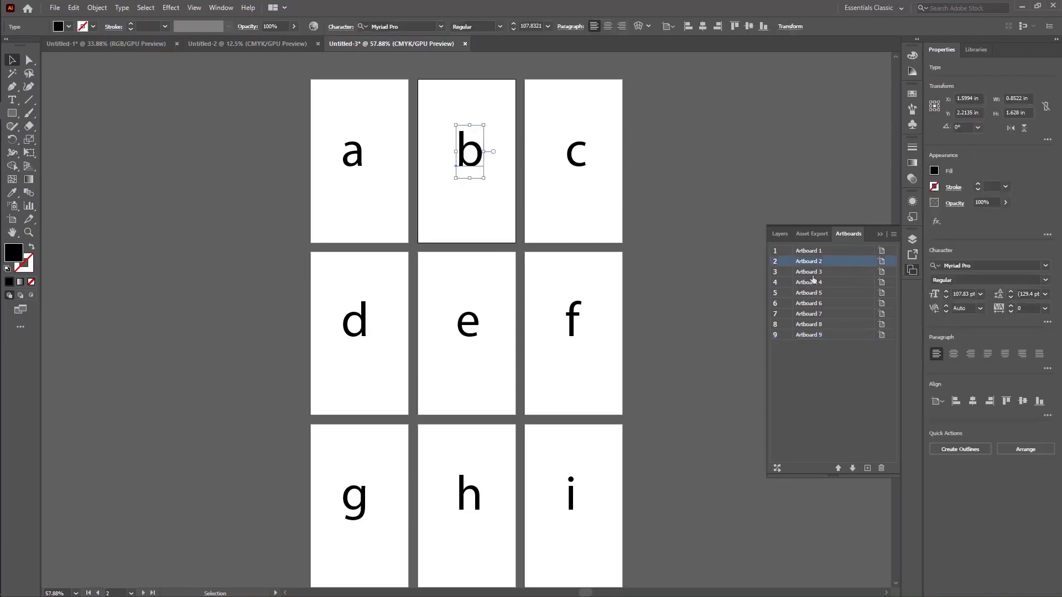
left_click(828, 286)
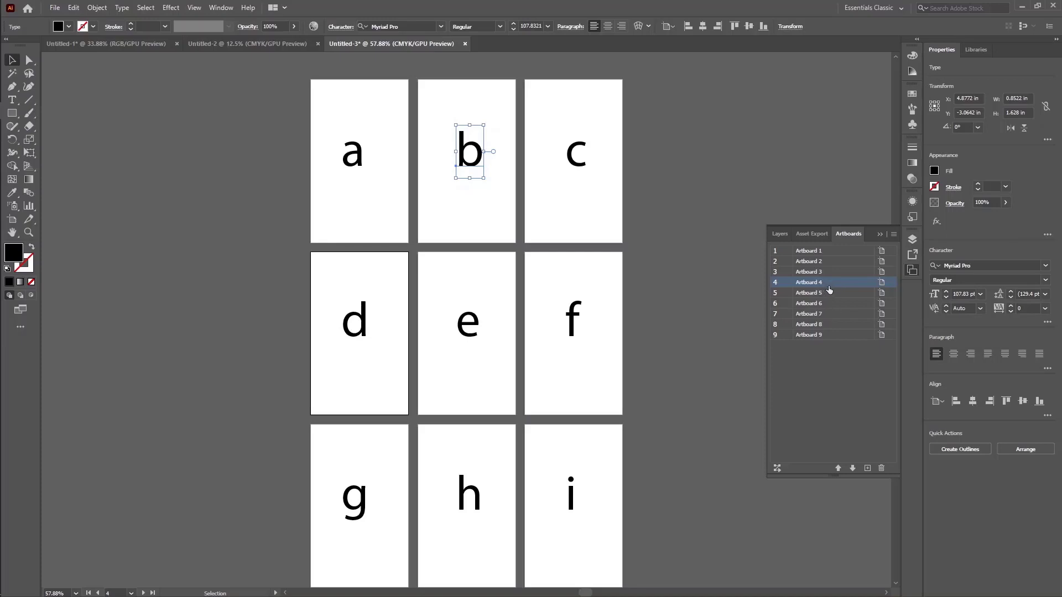
double_click(832, 284)
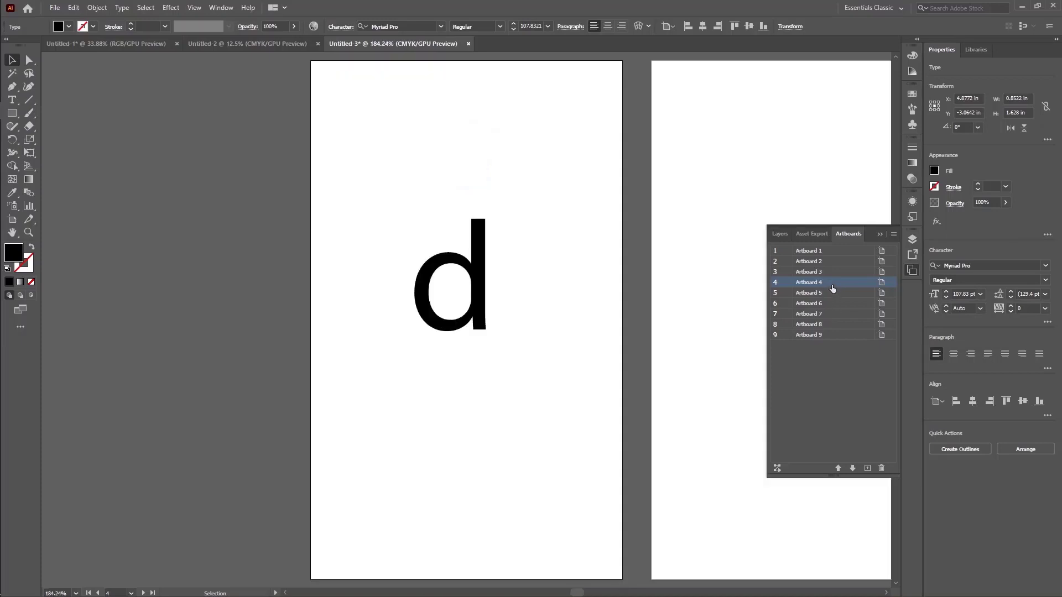
left_click(821, 293)
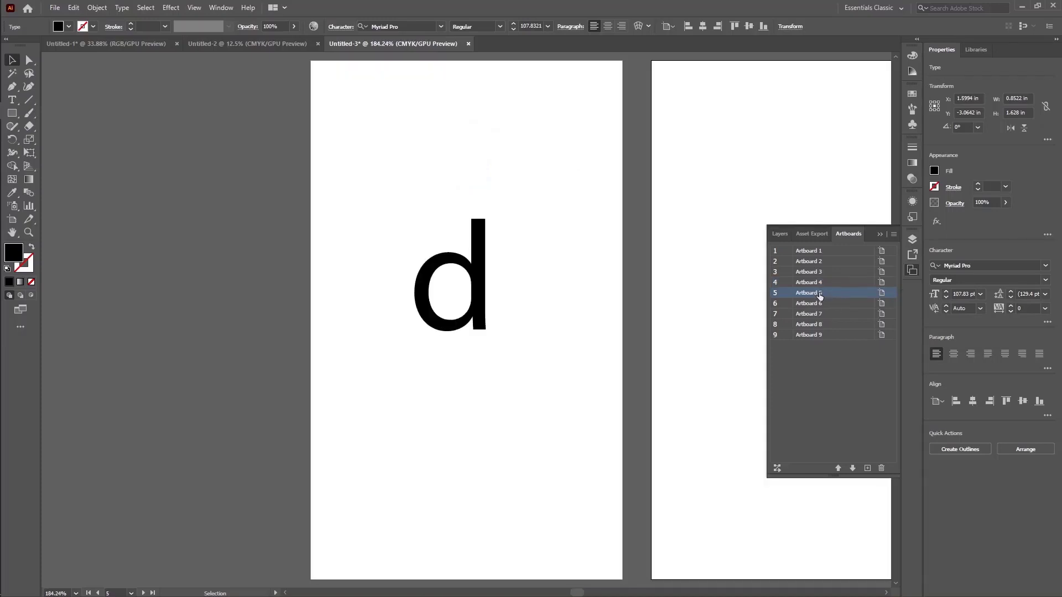
left_click(817, 325)
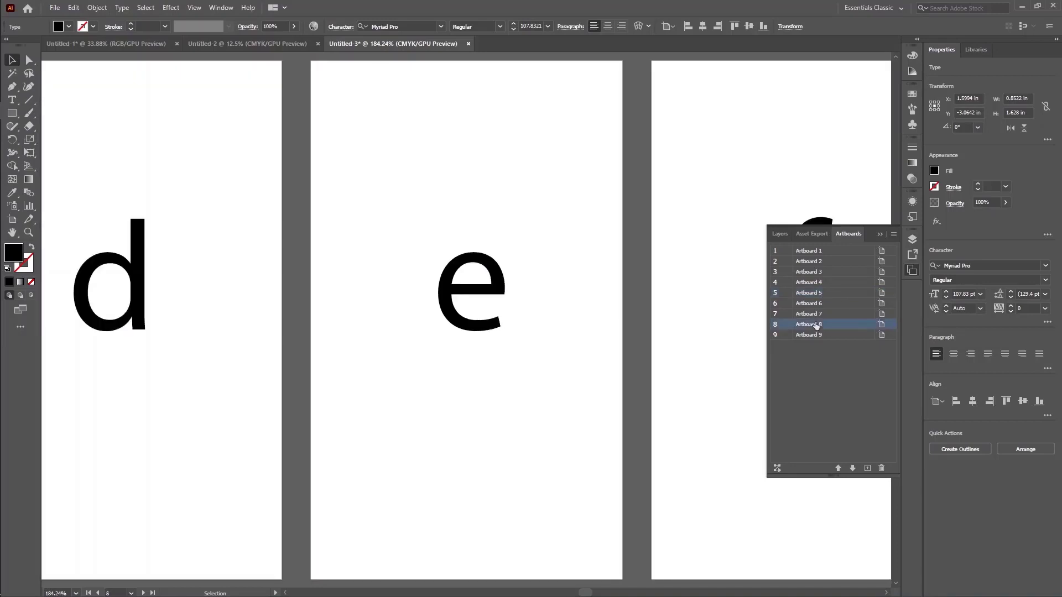
double_click(816, 326)
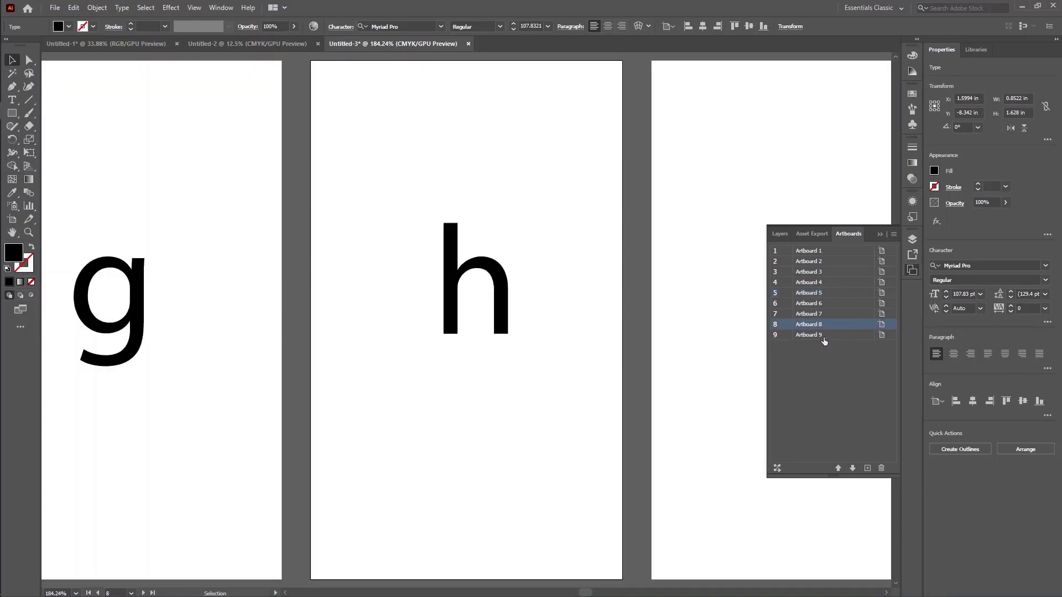
left_click(815, 335)
double_click(815, 335)
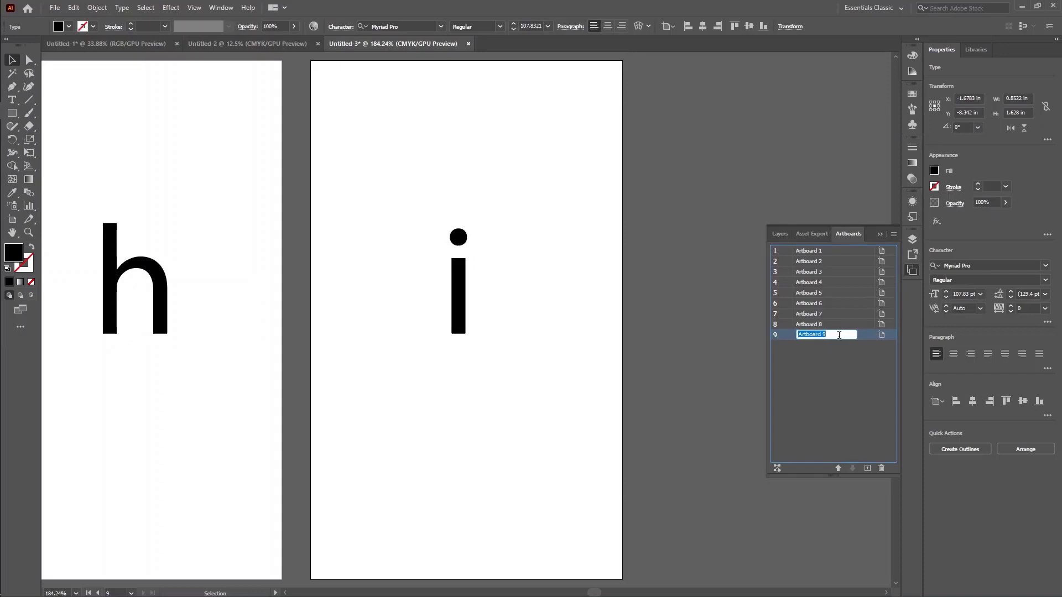
left_click(853, 380)
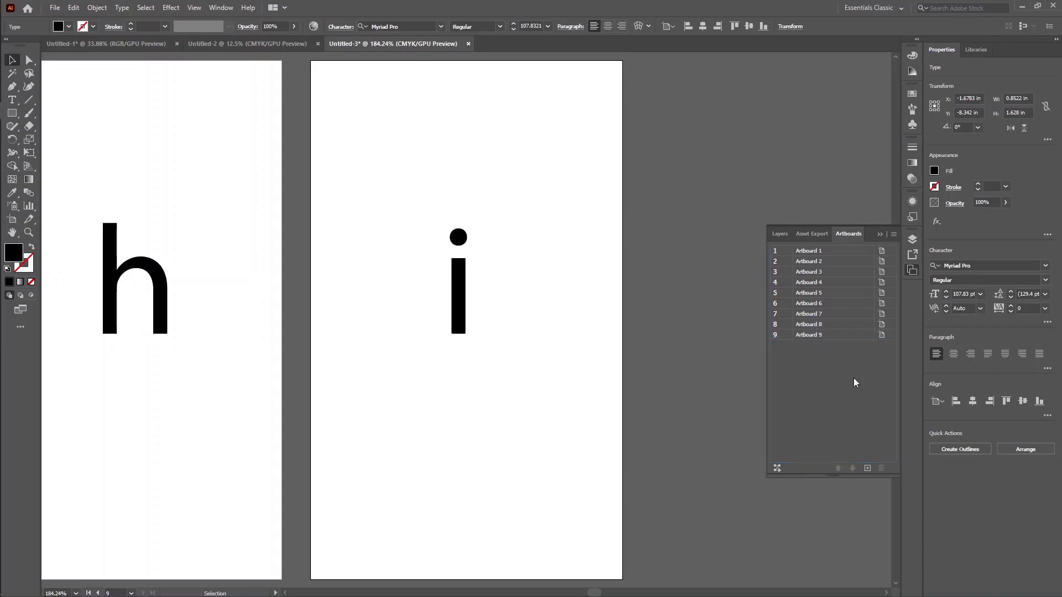
- Rearrange all artboards into a two-column grid by row with 0.25 in spacing, moving the artwork with them
key("ctrl+minus")
key("ctrl+minus")
key("ctrl+minus")
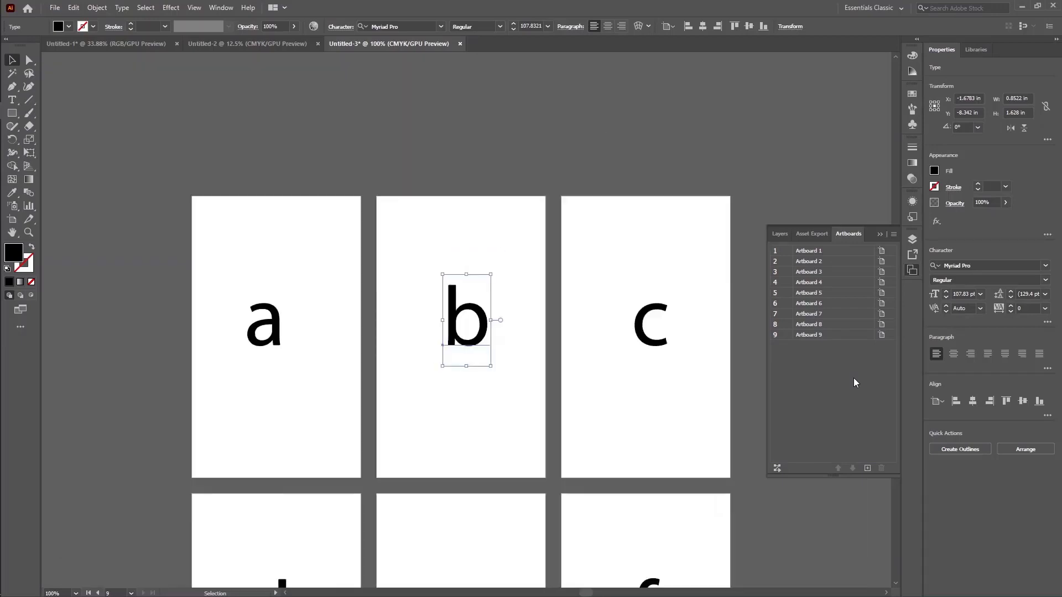
key("space")
left_click_drag(591, 383, 571, 263)
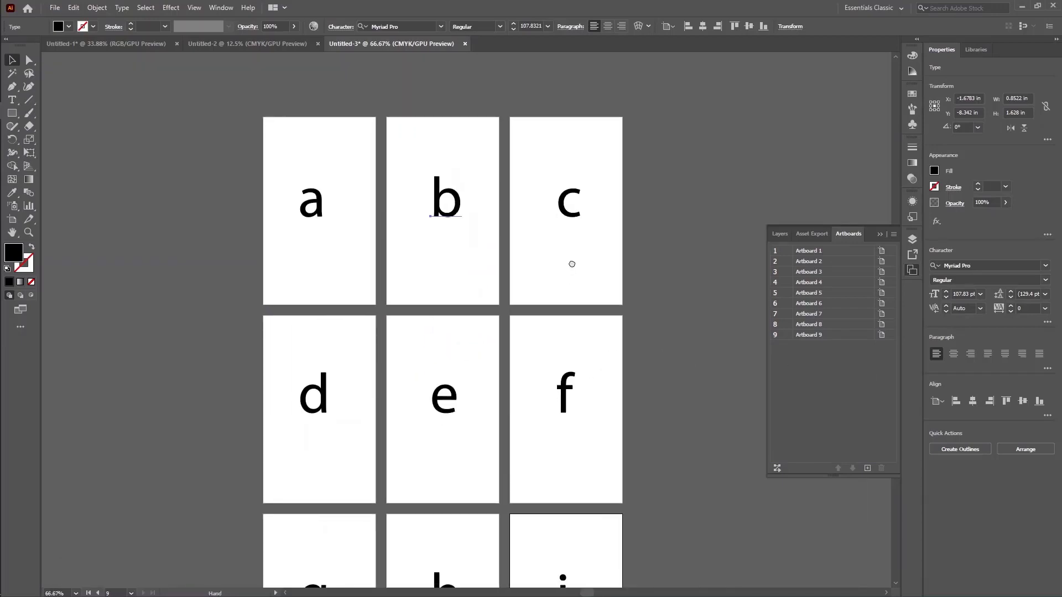
left_click_drag(595, 349, 596, 285)
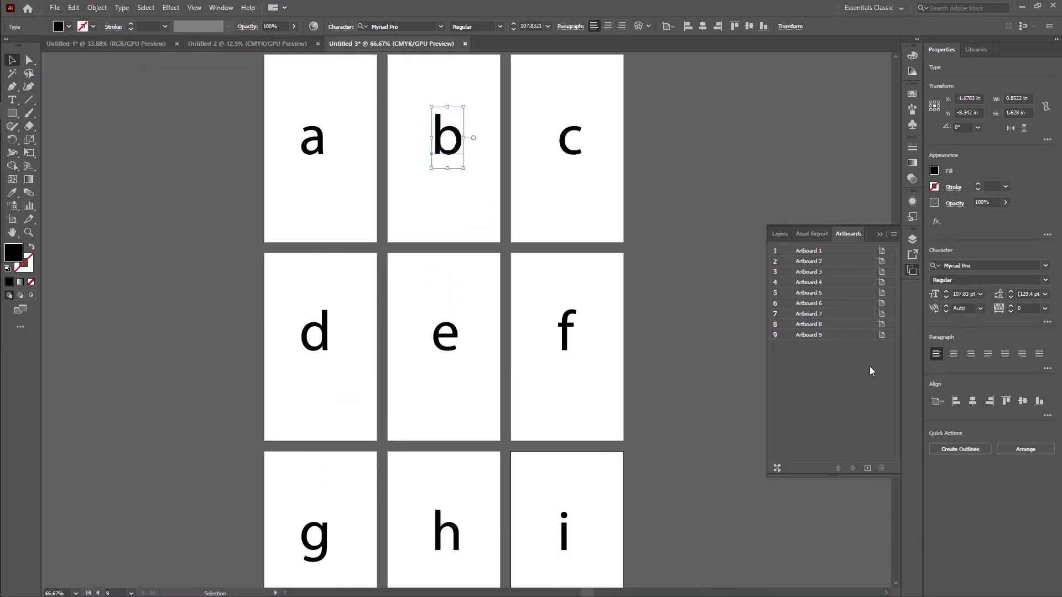
key("ctrl+minus")
key("ctrl+minus")
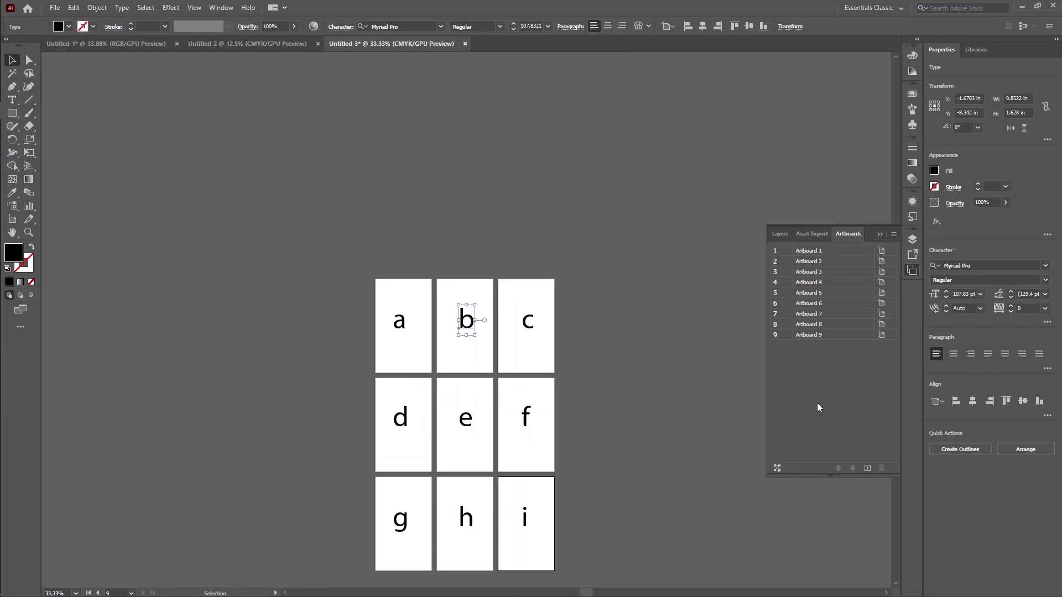
left_click(777, 468)
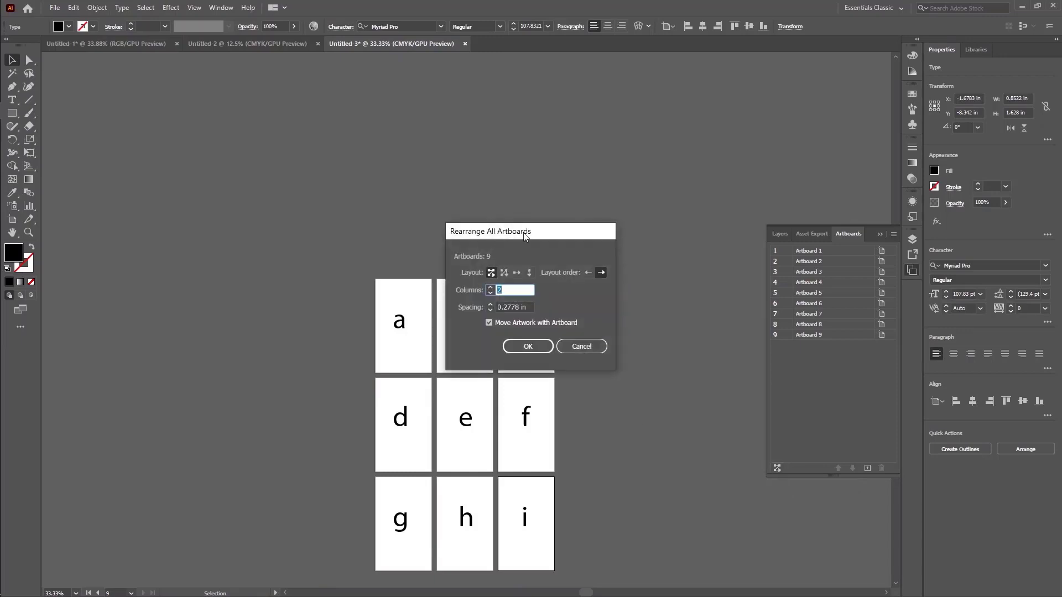
left_click_drag(526, 233, 706, 172)
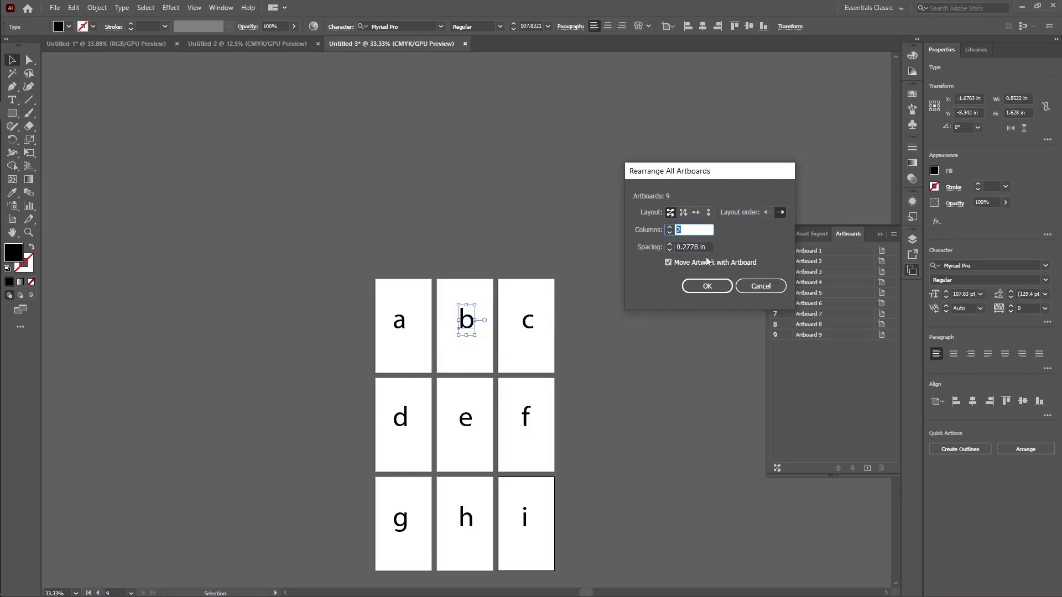
left_click(671, 250)
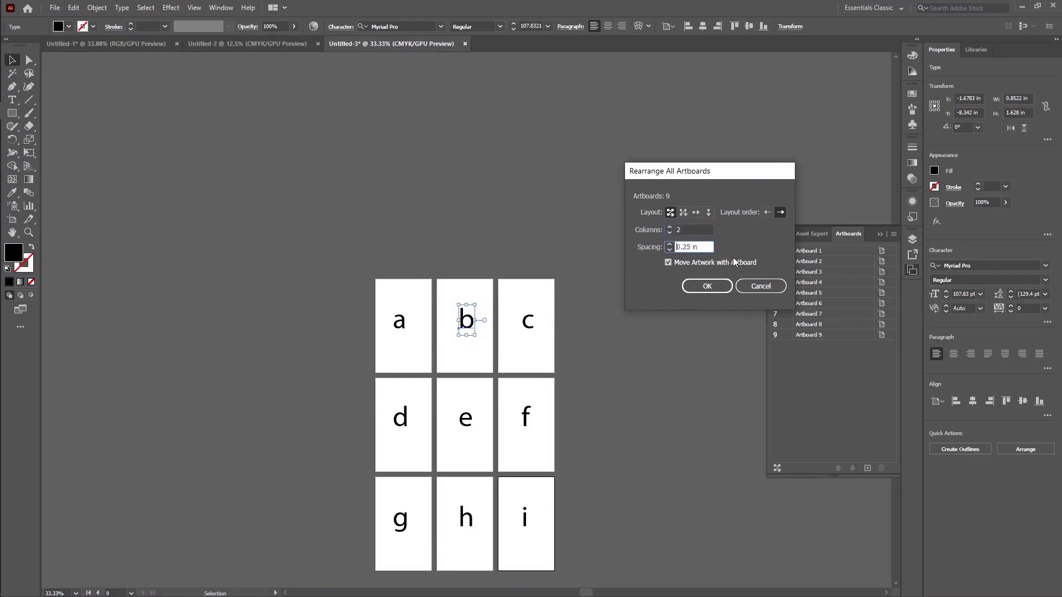
left_click(708, 286)
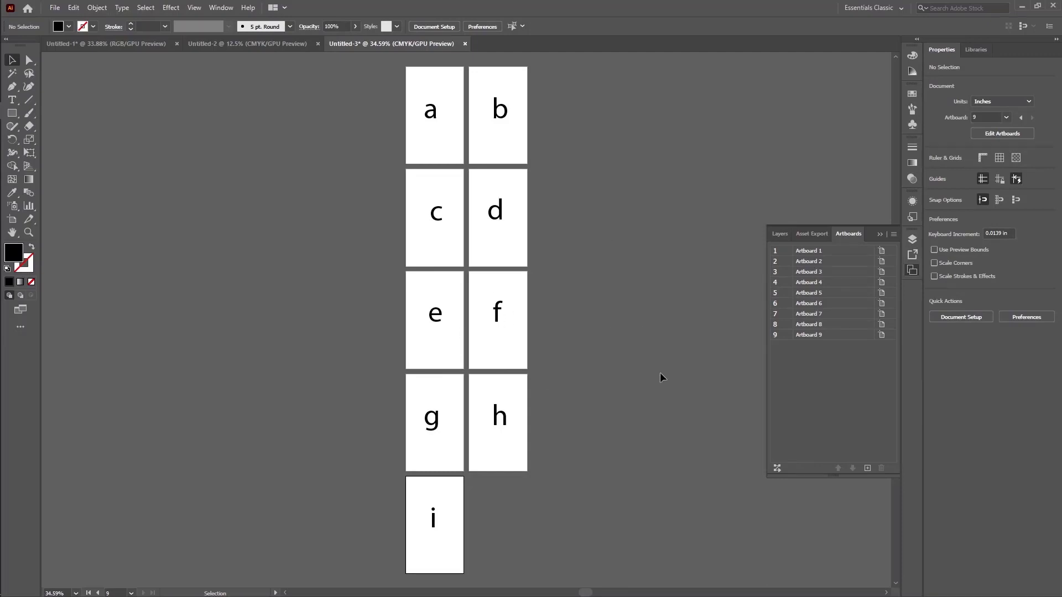
- Rearrange all artboards into a single vertical column with 0.25 in spacing, moving the artwork with them
left_click(777, 468)
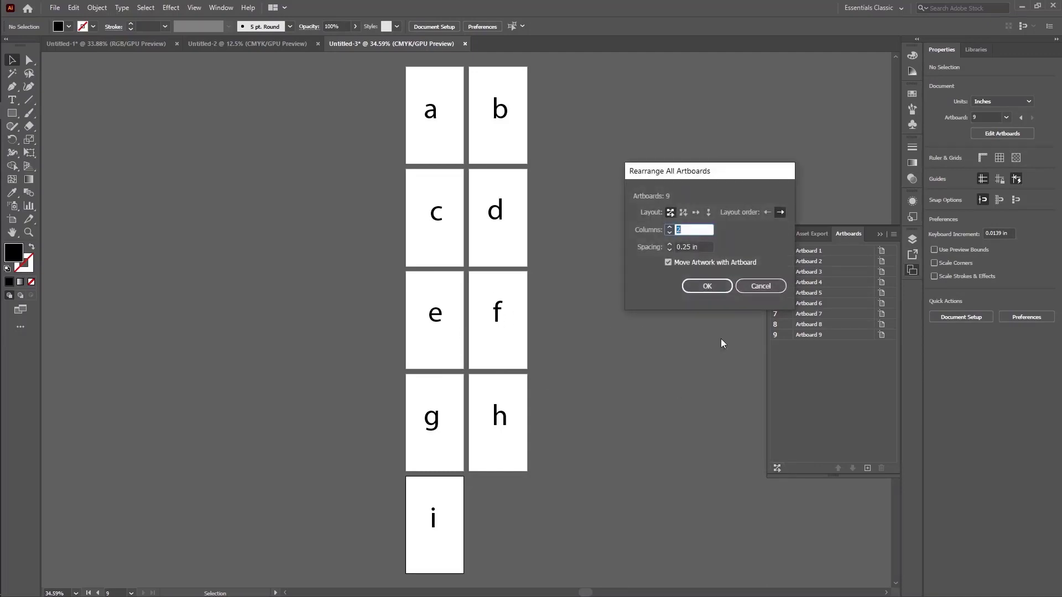
left_click(708, 213)
left_click(708, 285)
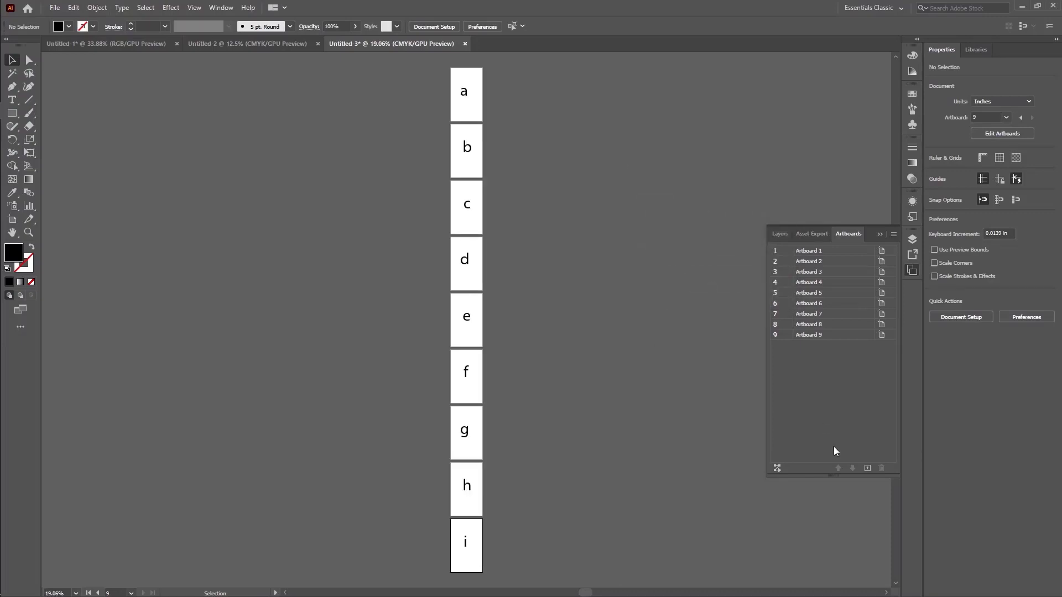
- Rearrange all artboards into a grid by row with 4 columns and 0.5 in spacing, moving the artwork with them
left_click(777, 468)
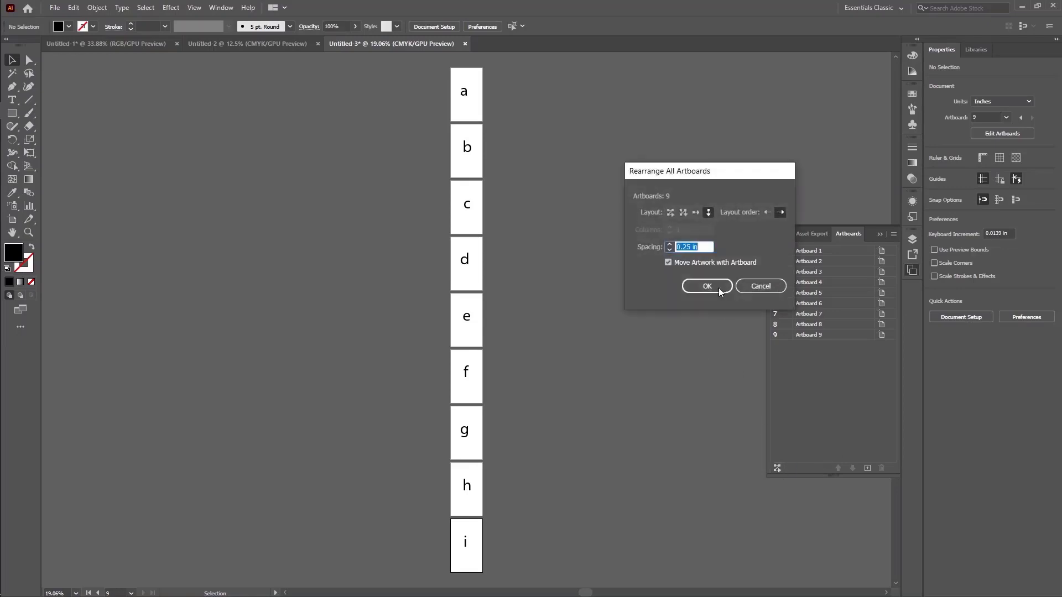
left_click(671, 247)
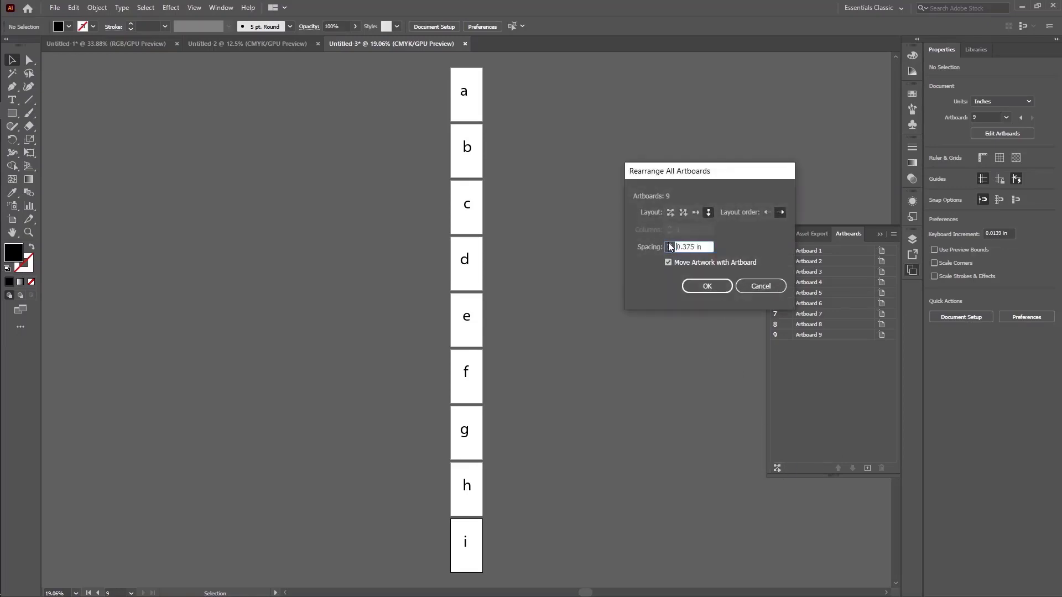
left_click(670, 212)
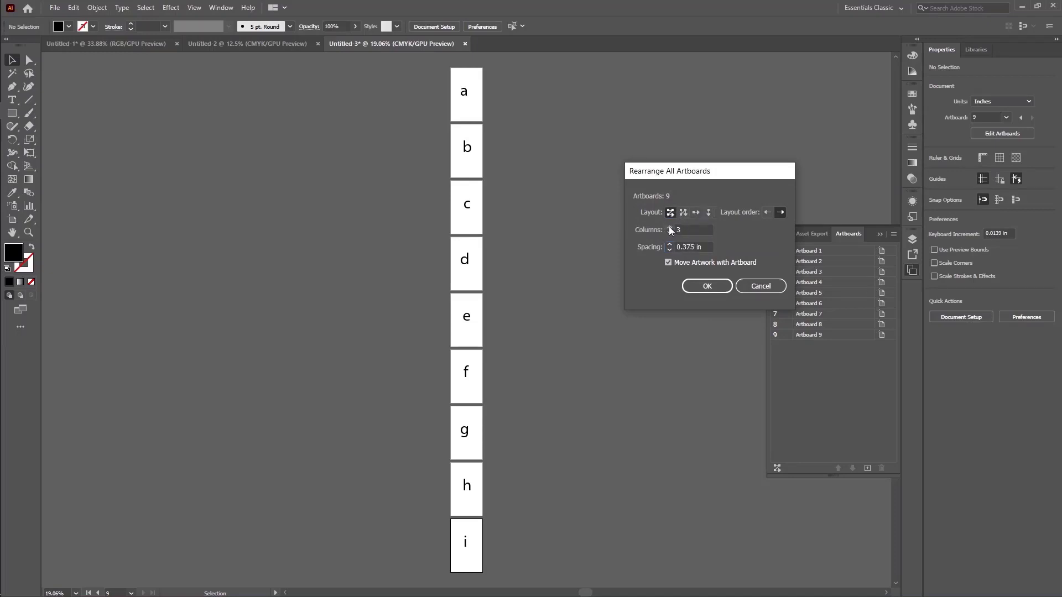
left_click(668, 227)
left_click(669, 246)
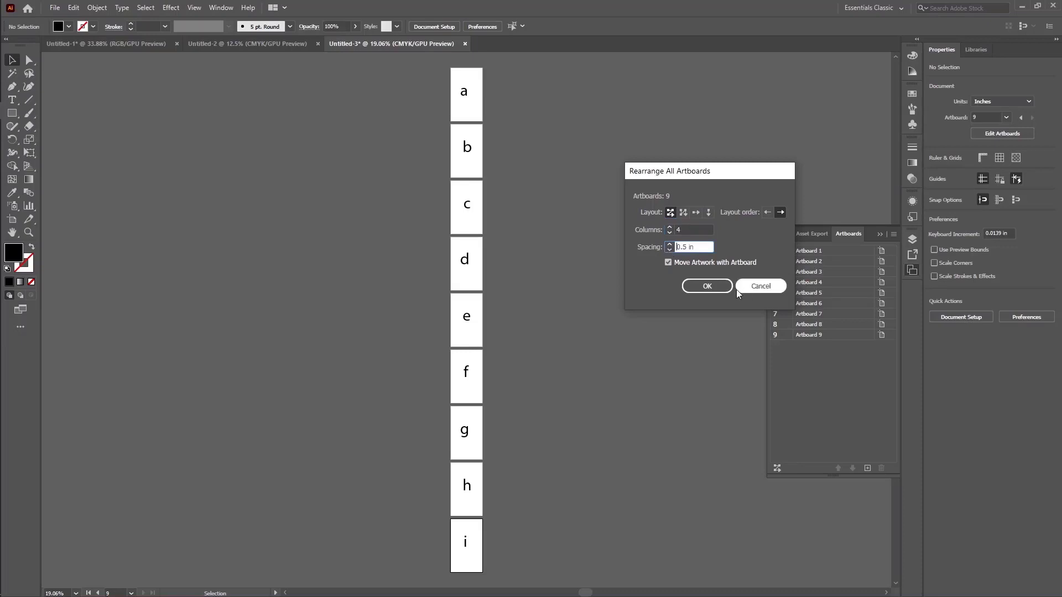
left_click(704, 288)
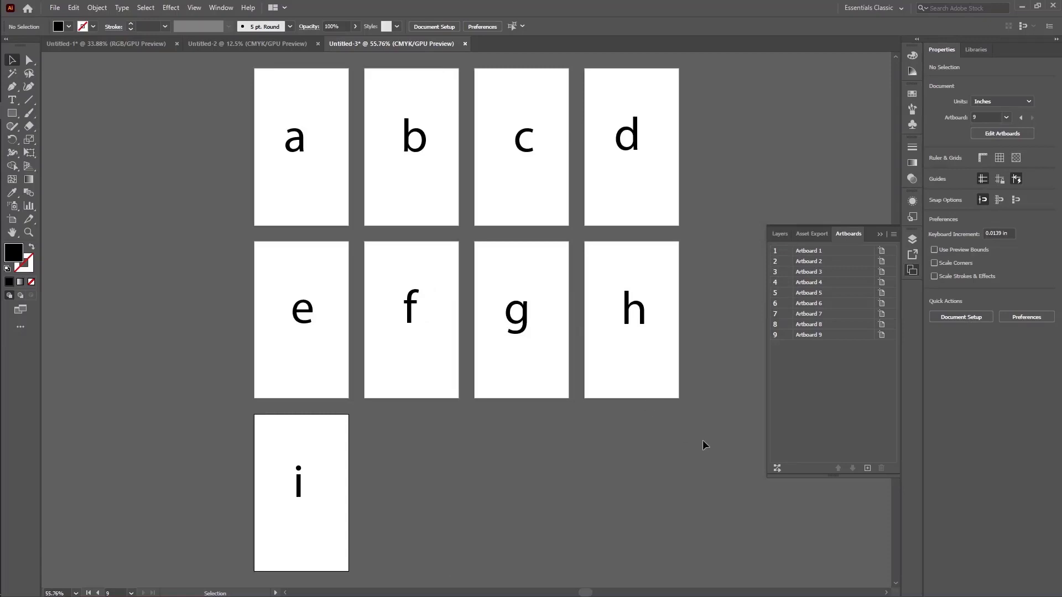
- Rearrange all artboards into a single vertical column with 0.5 in spacing, moving the artwork with them
left_click(777, 470)
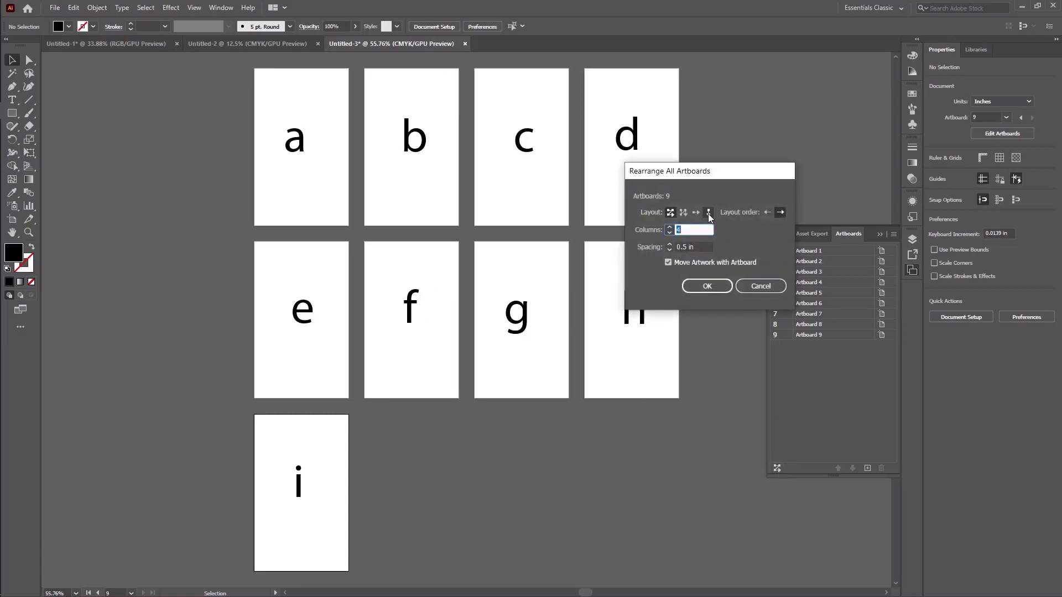
left_click(708, 213)
left_click(706, 285)
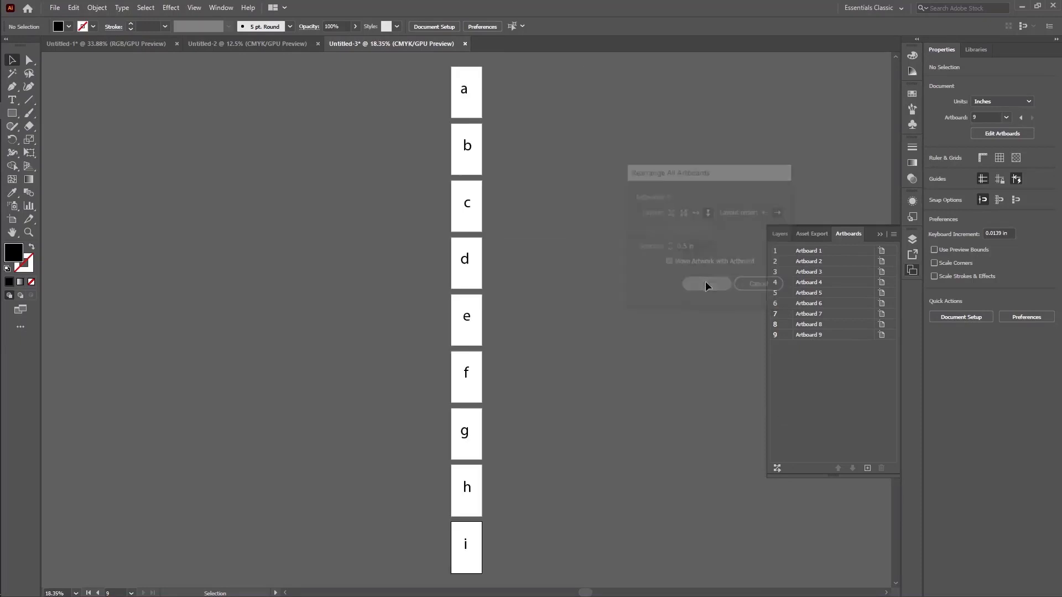
- Select the letter h on its artboard with a selection marquee
scroll(640, 370, "down", 1)
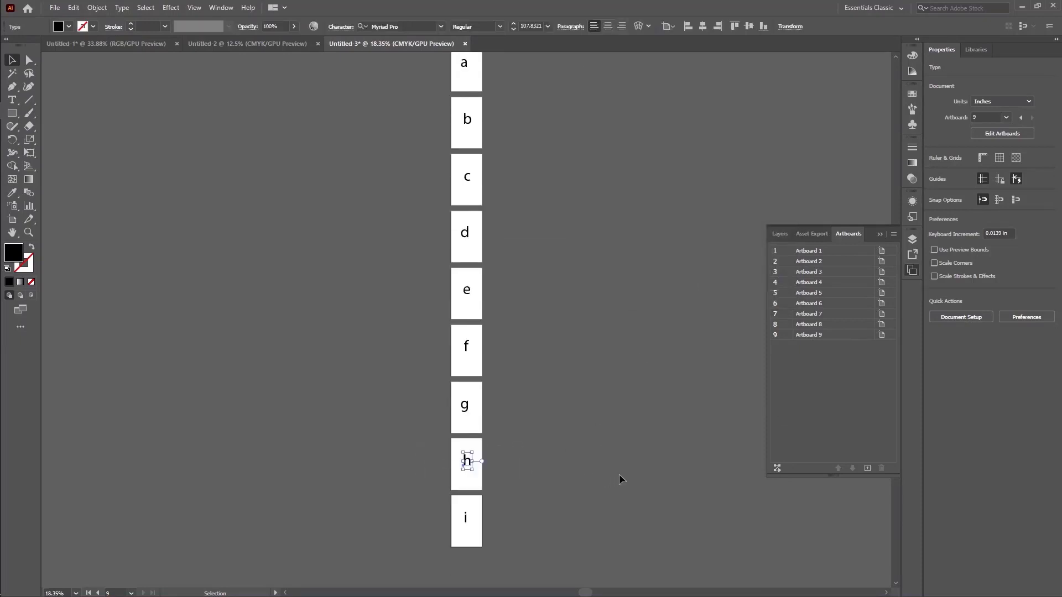
left_click_drag(363, 445, 619, 475)
left_click(618, 475)
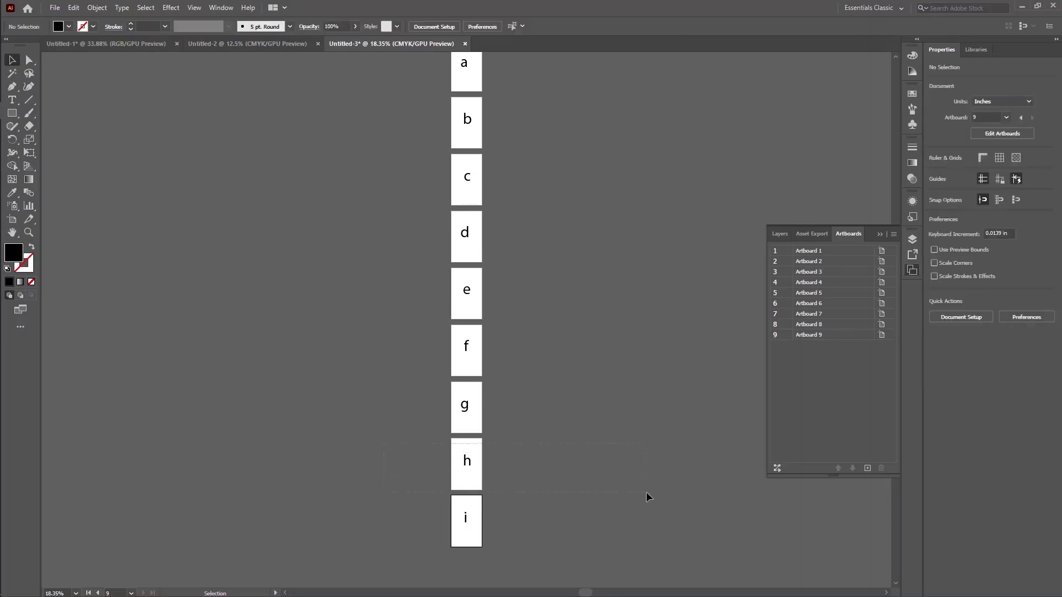
left_click_drag(646, 492, 562, 472)
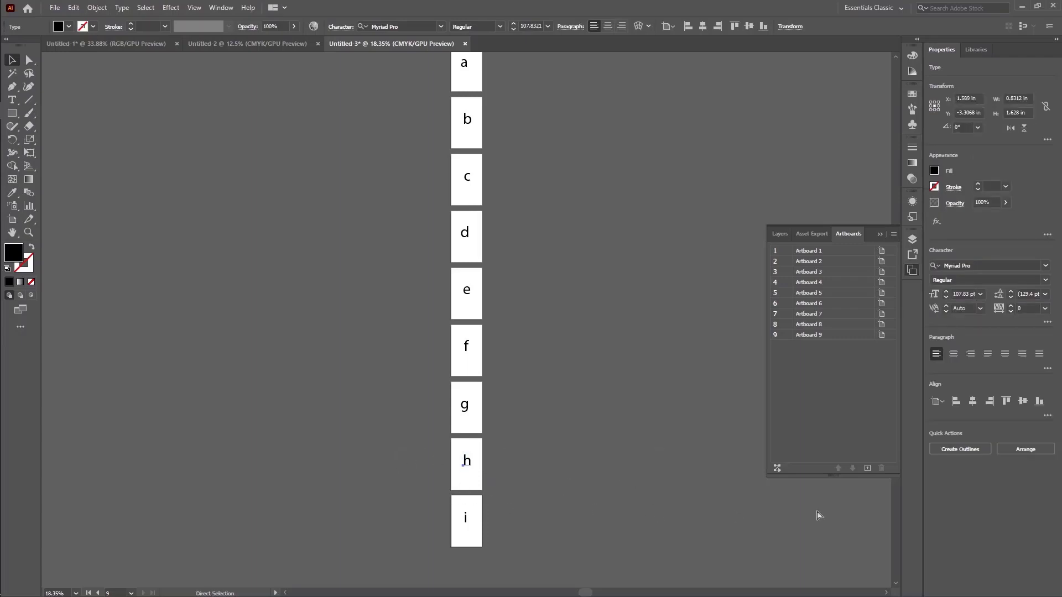
- Activate the artboard with the letter h and fit it in the window
key("ctrl+0")
key("ctrl+minus")
key("ctrl+minus")
key("ctrl+minus")
key("ctrl+minus")
key("ctrl+minus")
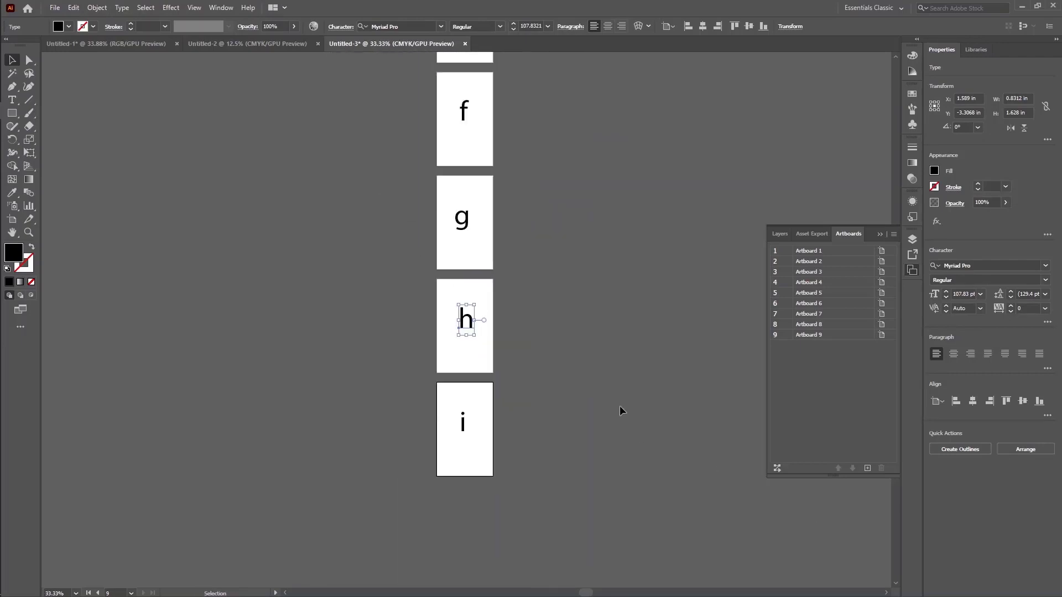
left_click(477, 290)
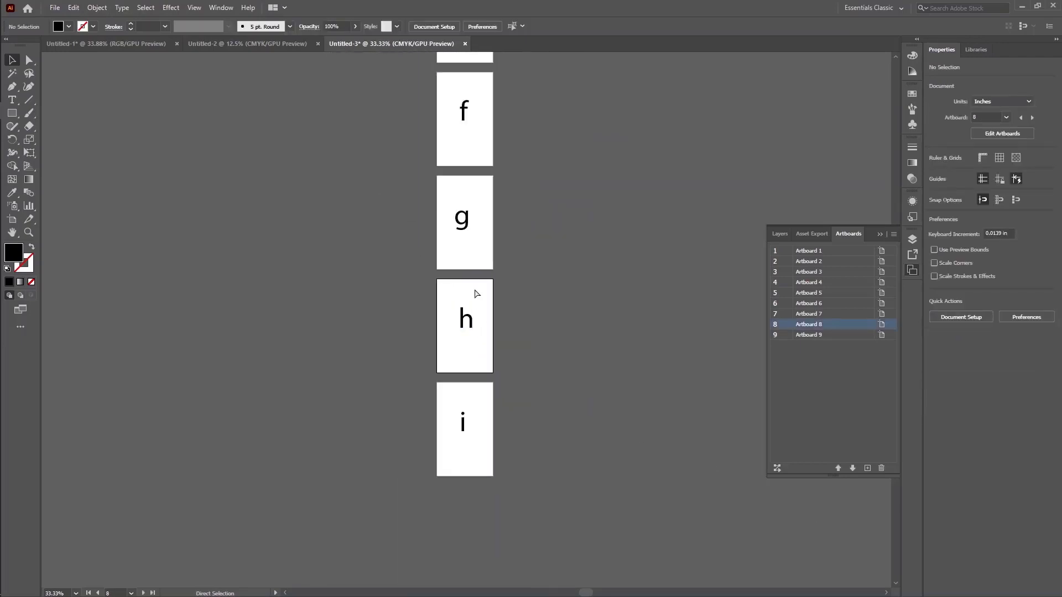
key("ctrl+0")
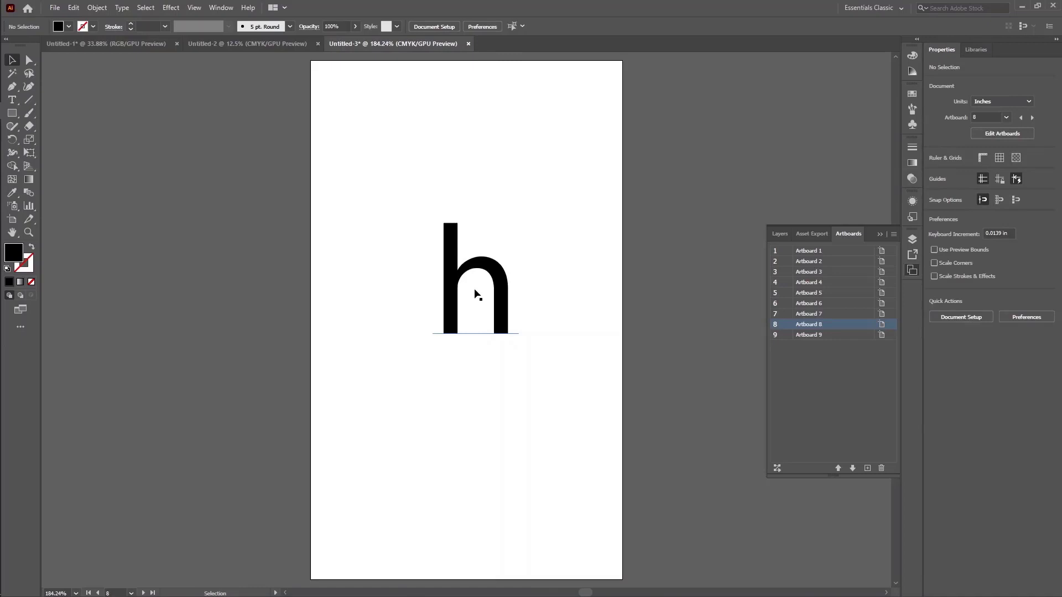
- Activate Artboard 2 from the artboard list and fit it in the window
key("ctrl+minus")
key("ctrl+minus")
key("ctrl+minus")
key("ctrl+minus")
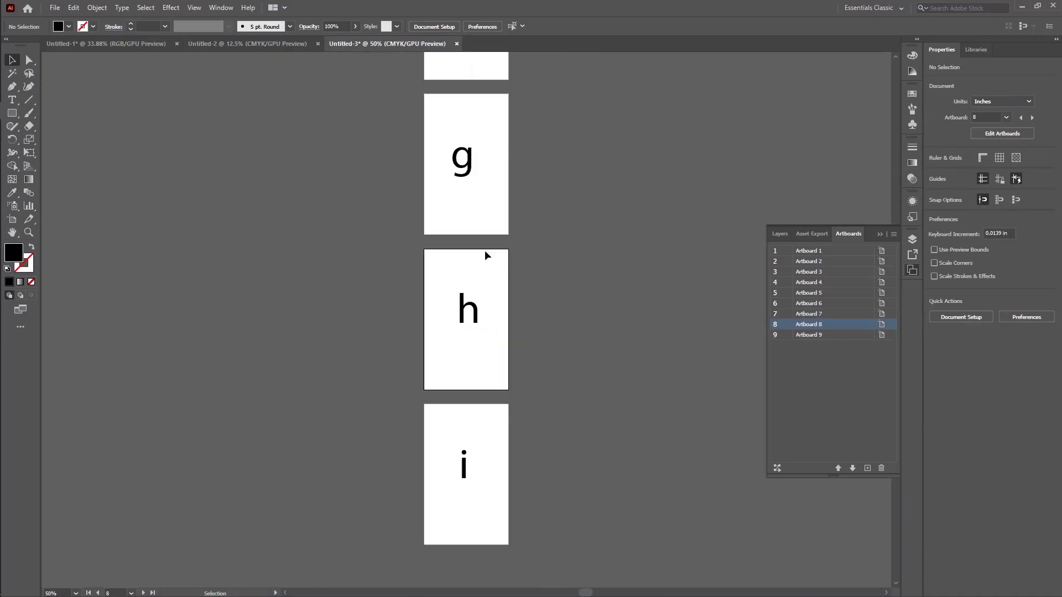
scroll(632, 304, "up", 3)
key("ctrl+minus")
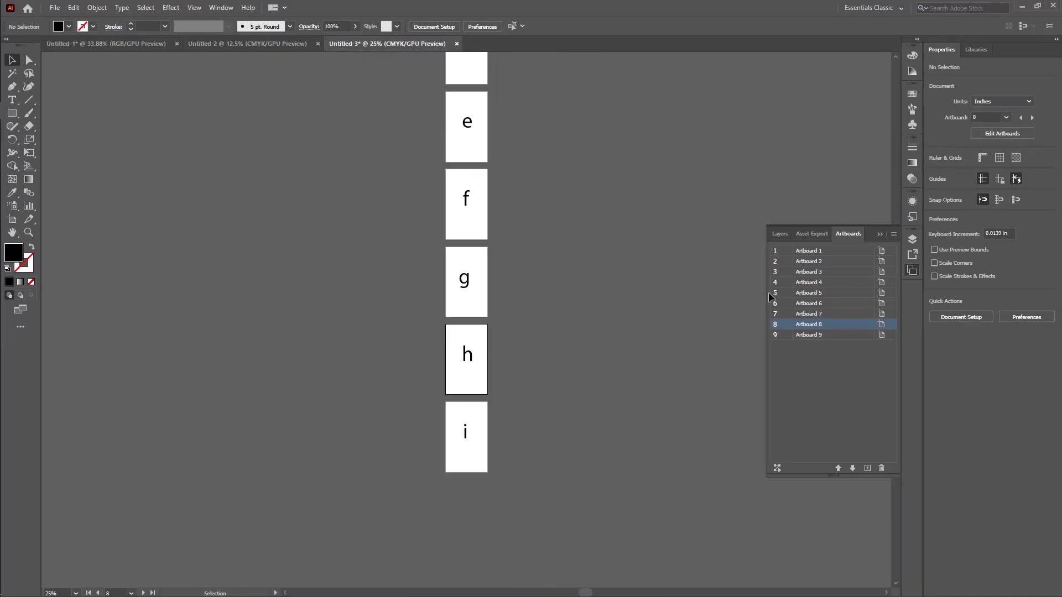
left_click(817, 263)
scroll(599, 353, "up", 5)
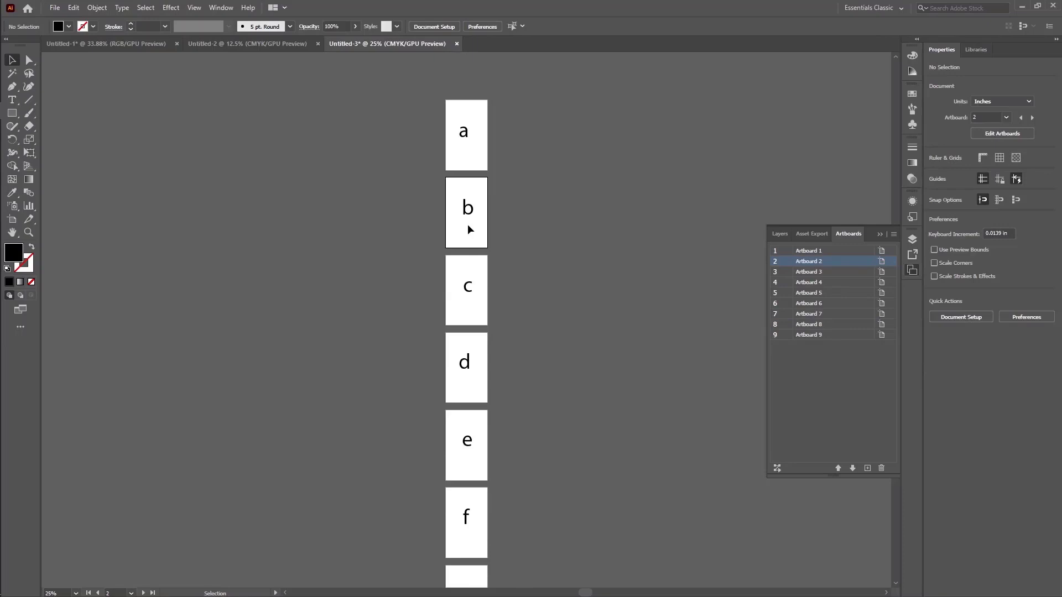
key("ctrl+0")
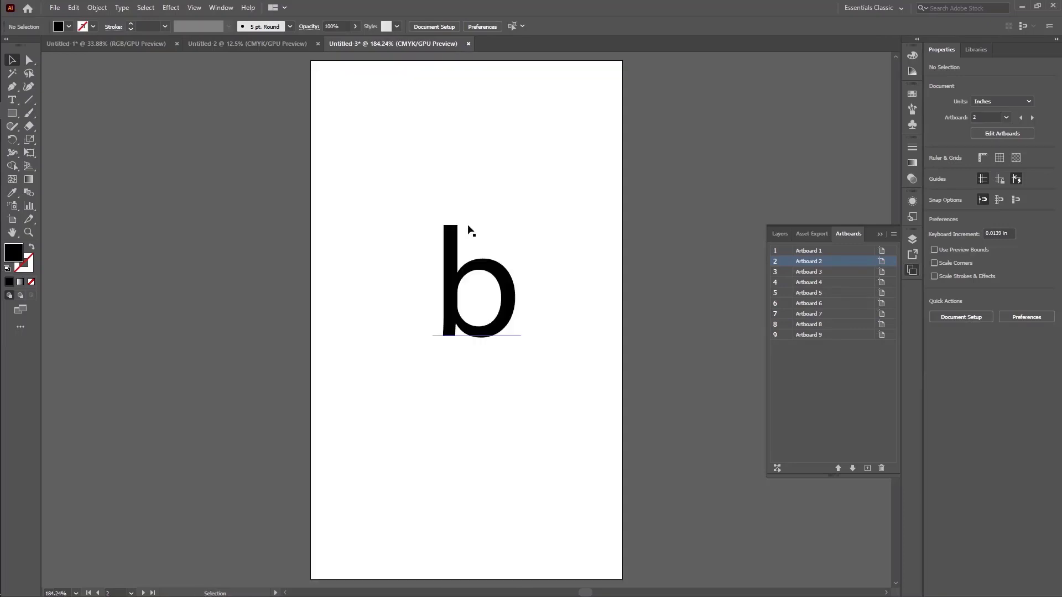
- Activate the artboard with the letter d on the canvas and fit it in the window
key("ctrl+minus")
key("ctrl+minus")
key("ctrl+minus")
key("ctrl+minus")
key("ctrl+minus")
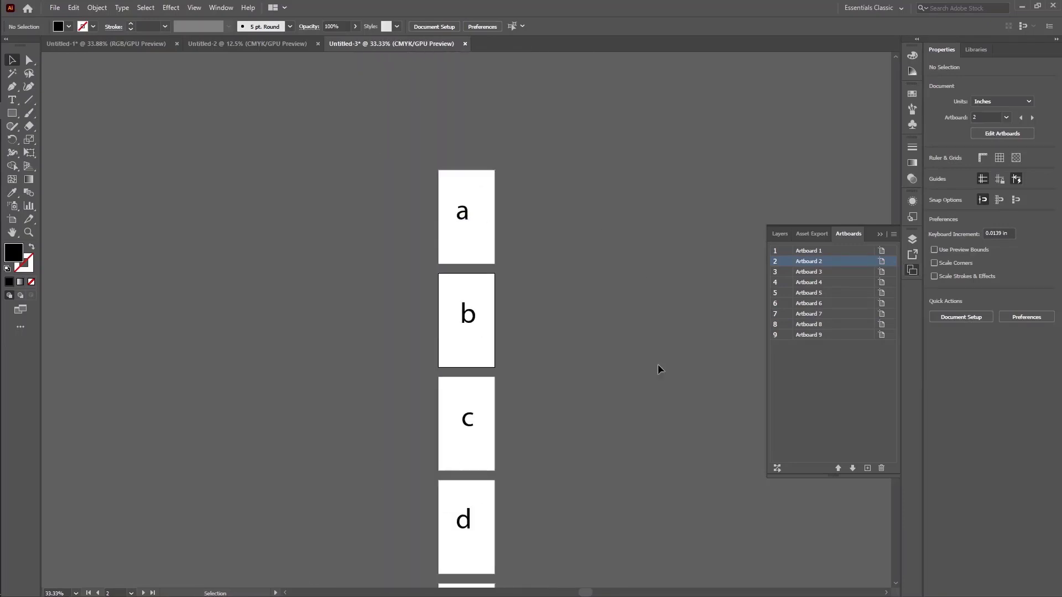
scroll(645, 371, "down", 2)
left_click(486, 463)
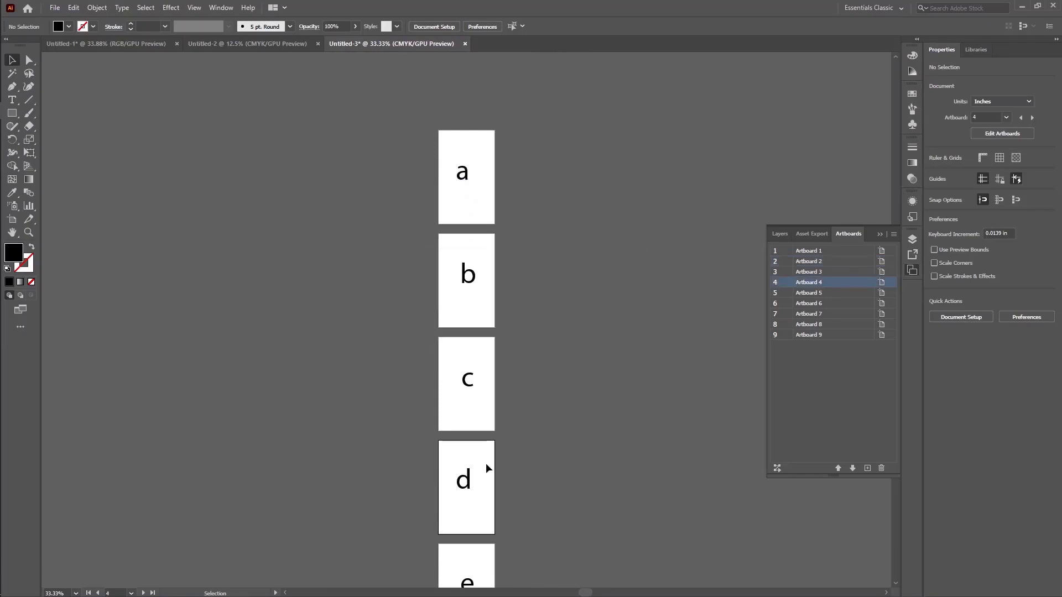
key("ctrl+0")
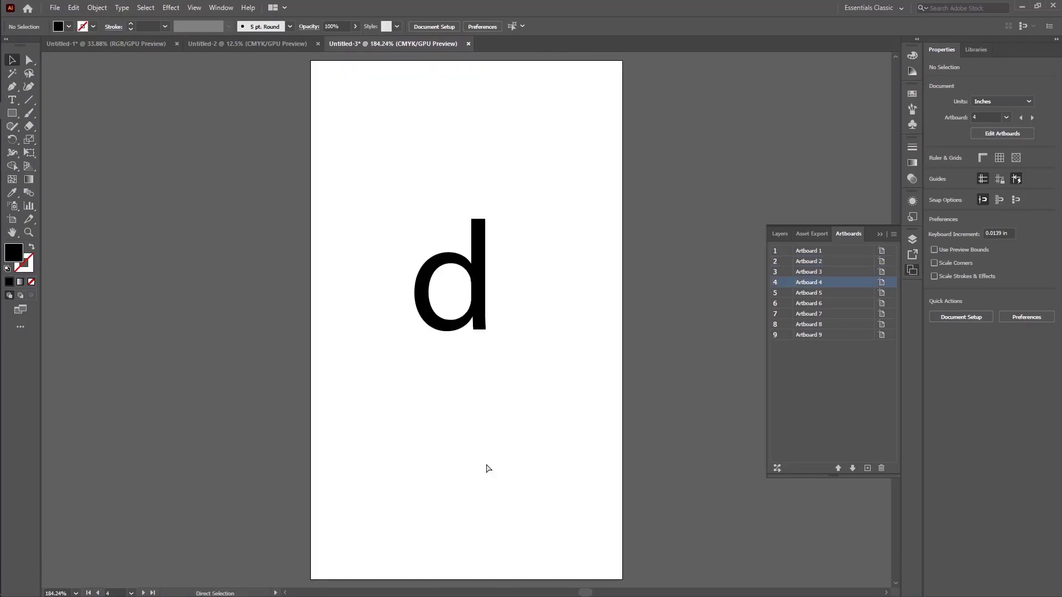
- Activate the artboards with the letters f, e, d, c and f in turn on the canvas, and Artboard 3 from the artboard list
key("ctrl+minus")
key("ctrl+minus")
key("ctrl+minus")
key("ctrl+minus")
key("ctrl+minus")
key("ctrl+minus")
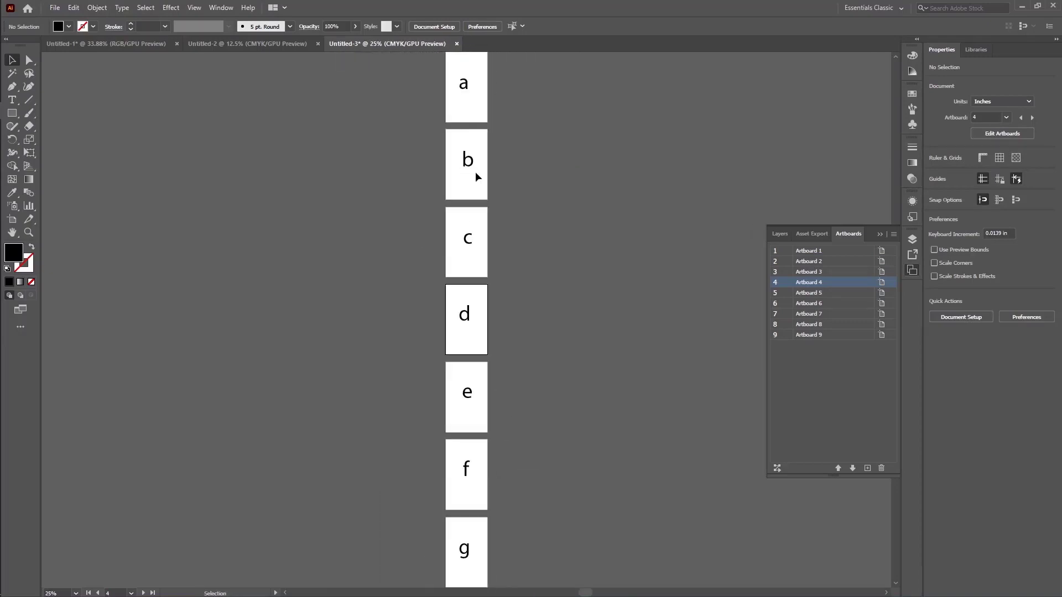
left_click(452, 487)
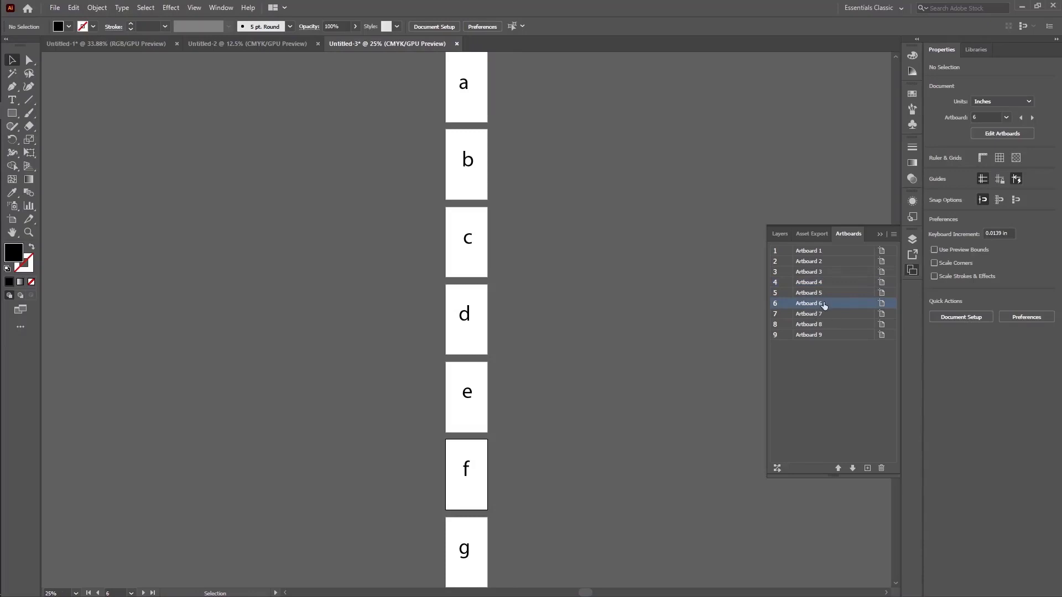
left_click(478, 397)
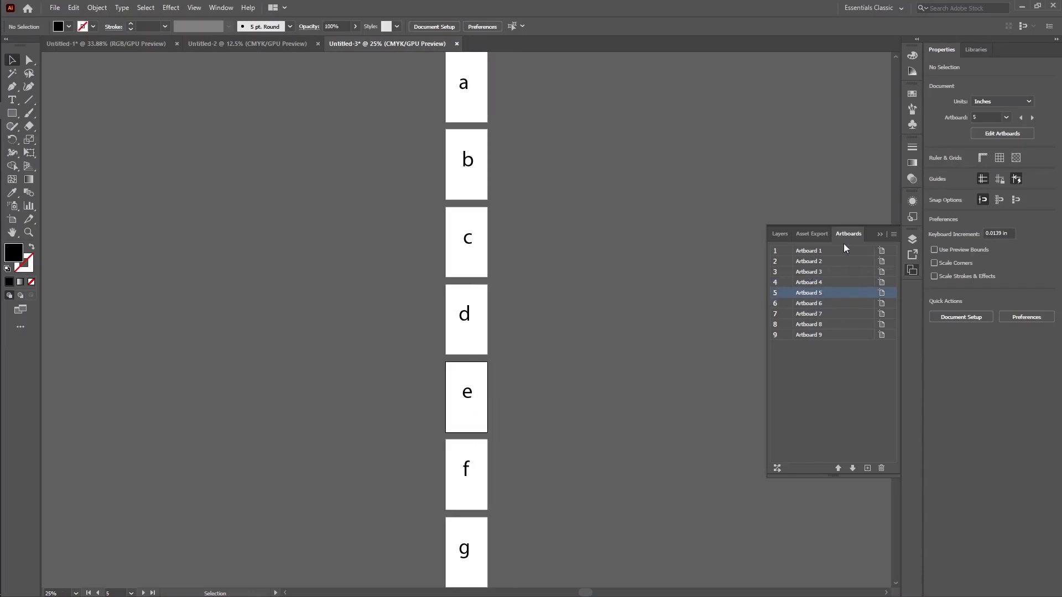
left_click(470, 329)
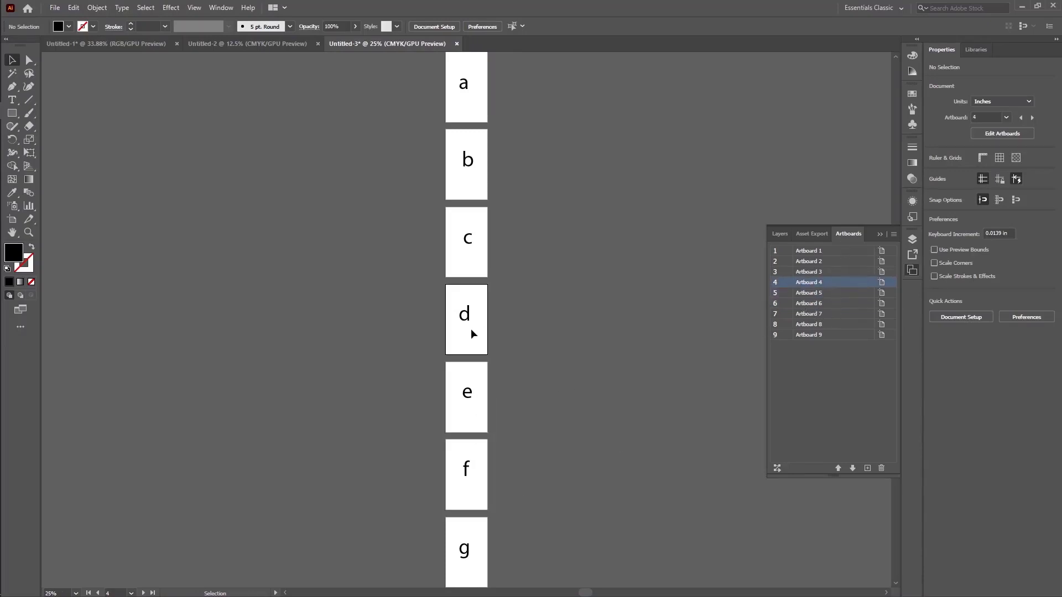
left_click(467, 258)
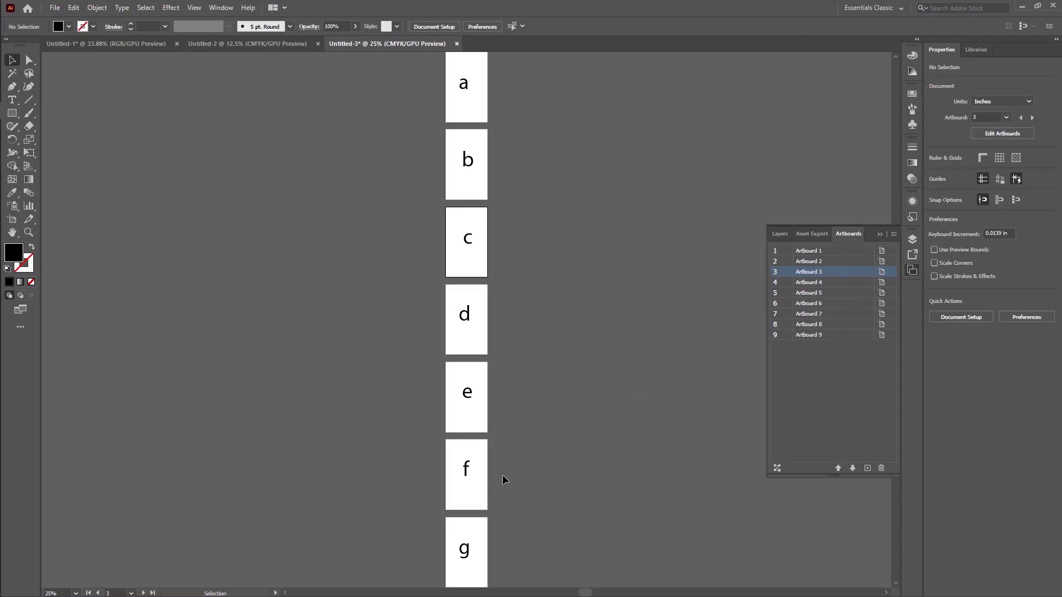
left_click(464, 491)
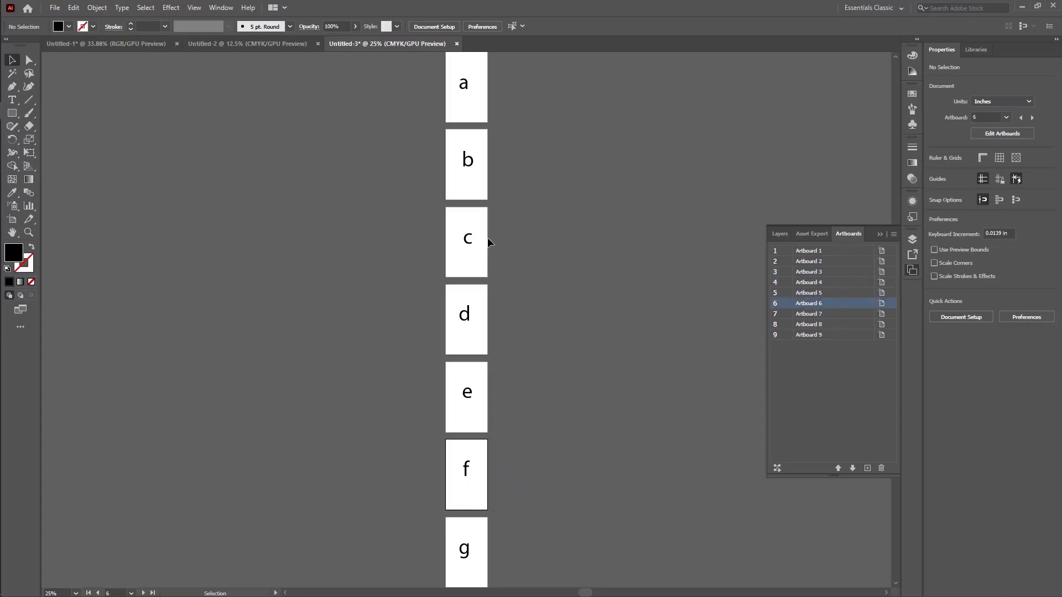
left_click(824, 271)
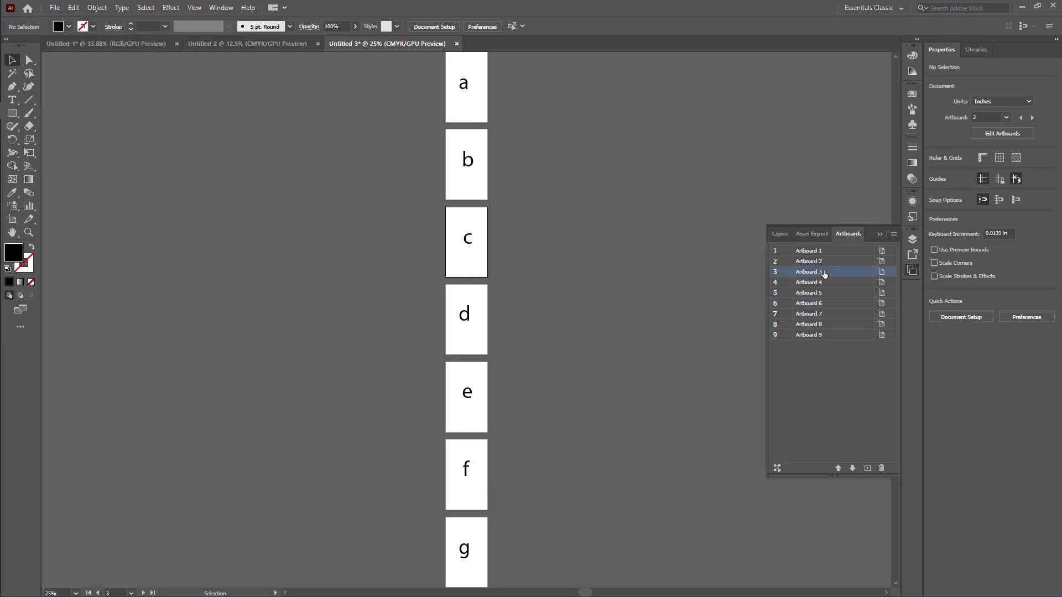
- Move the artboard with the letter f up to fourth place in the artboard order and rearrange all artboards in a column with 0.5 in spacing
left_click(470, 473)
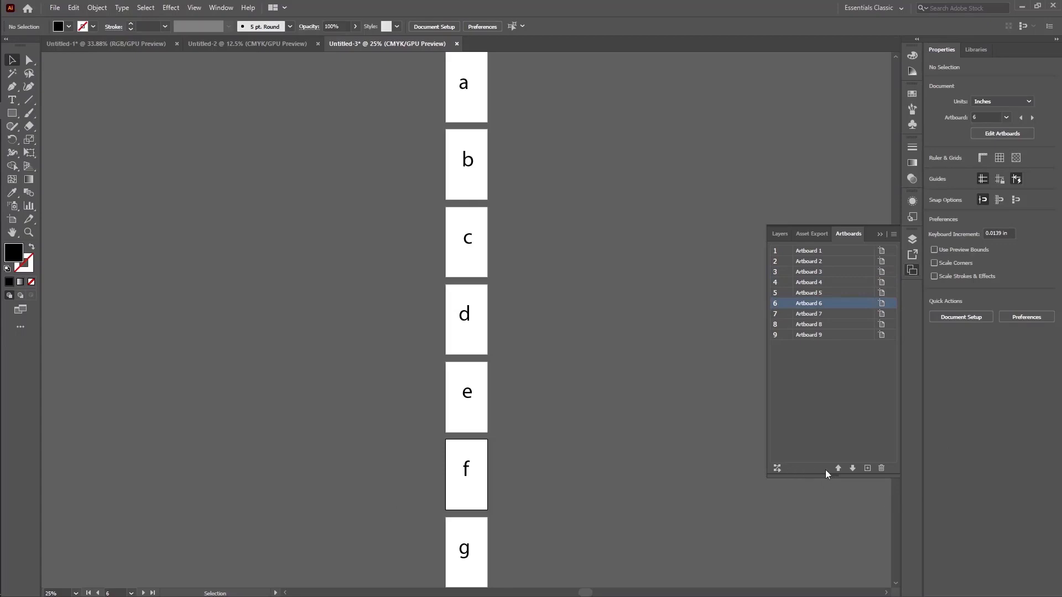
left_click(466, 479)
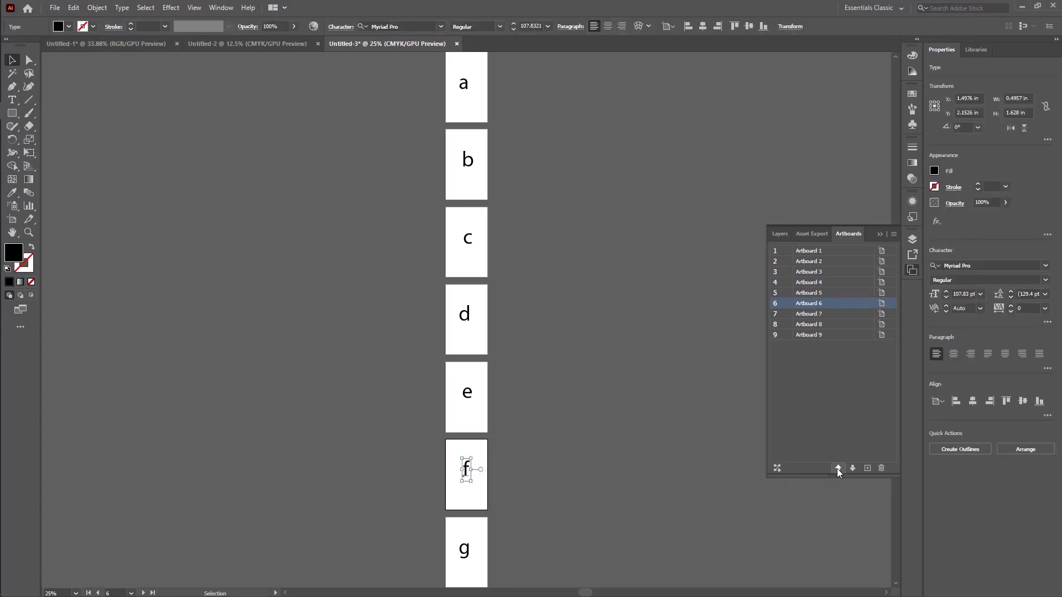
left_click(744, 481)
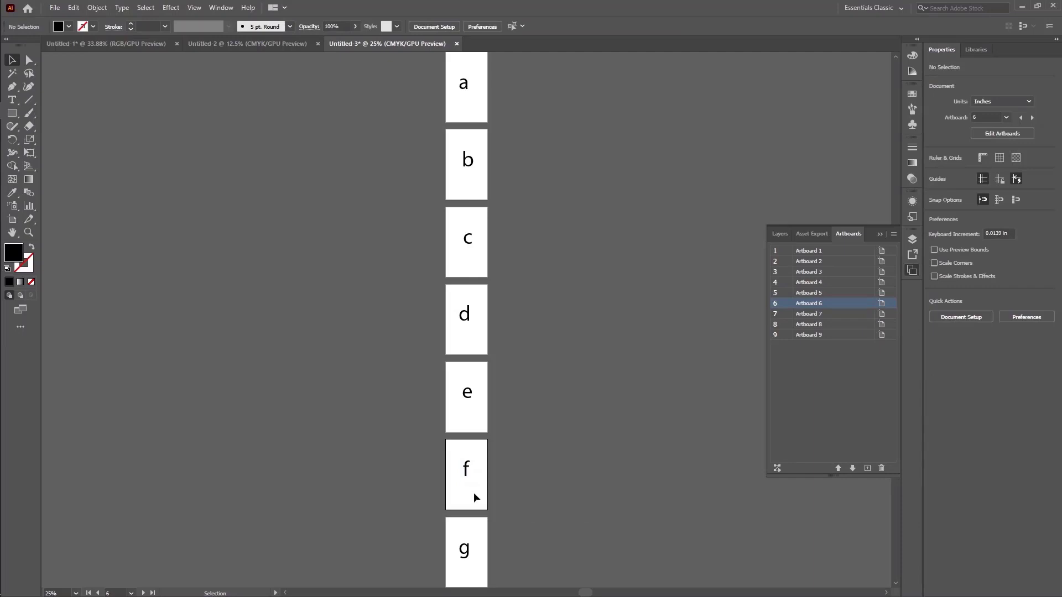
left_click(838, 470)
left_click(838, 470)
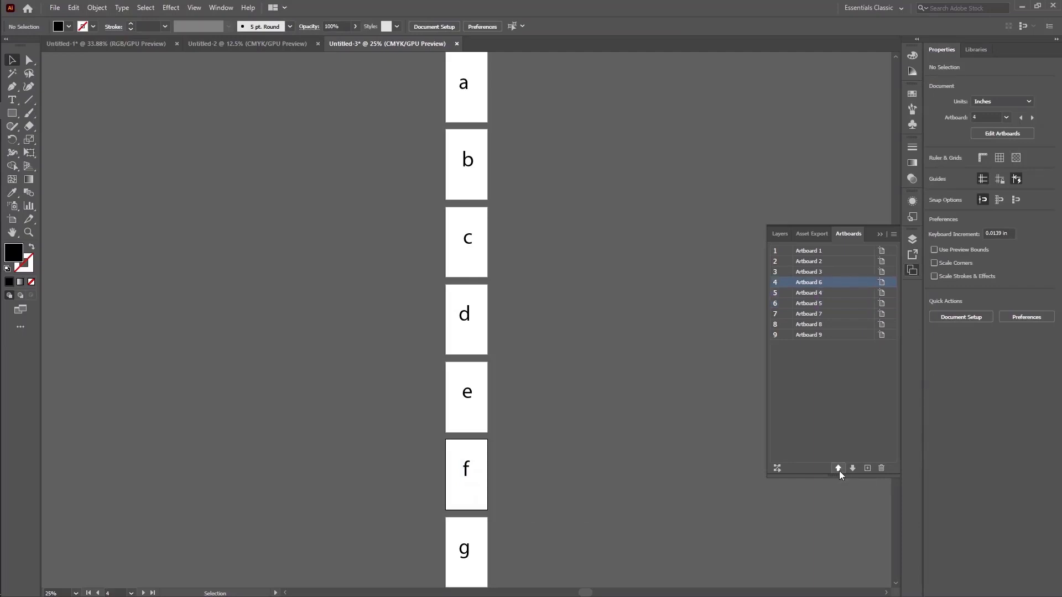
left_click(776, 469)
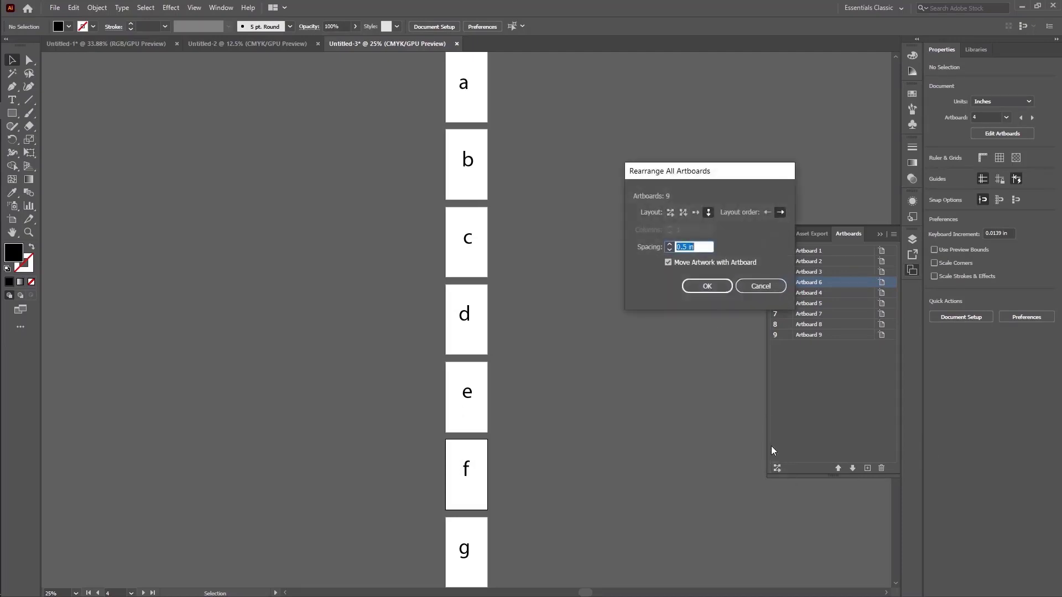
left_click(701, 284)
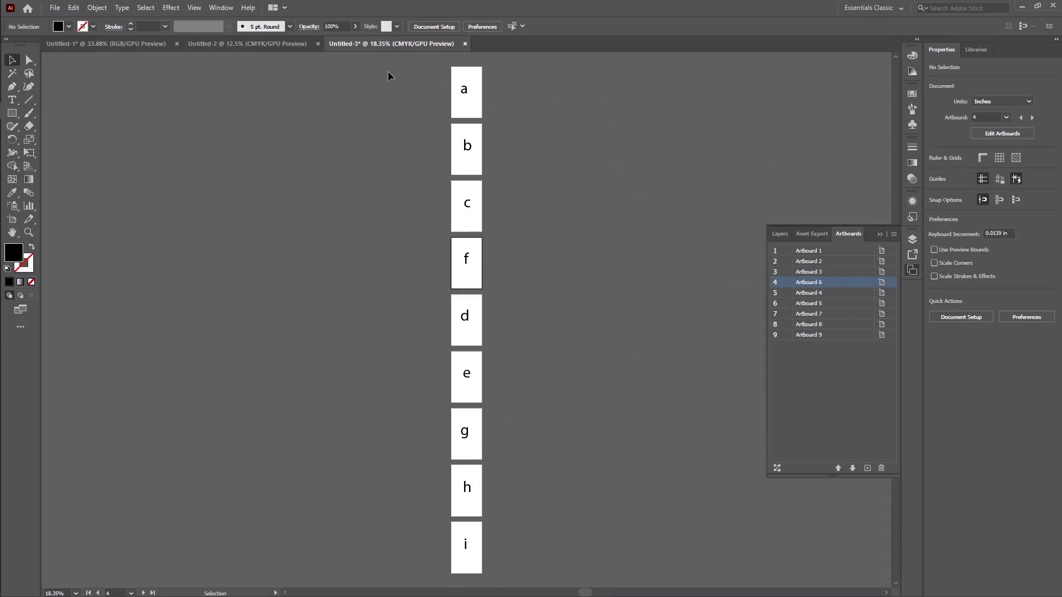
- Move the artboard with the letter a down to sixth place in the artboard order and rearrange all artboards in a single column
left_click(464, 89)
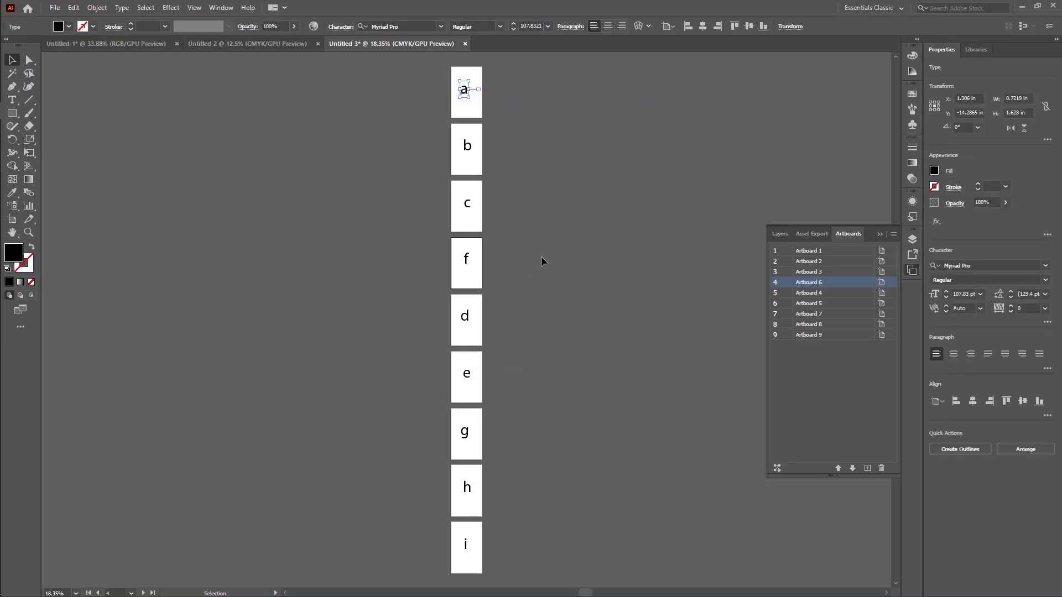
left_click(458, 101)
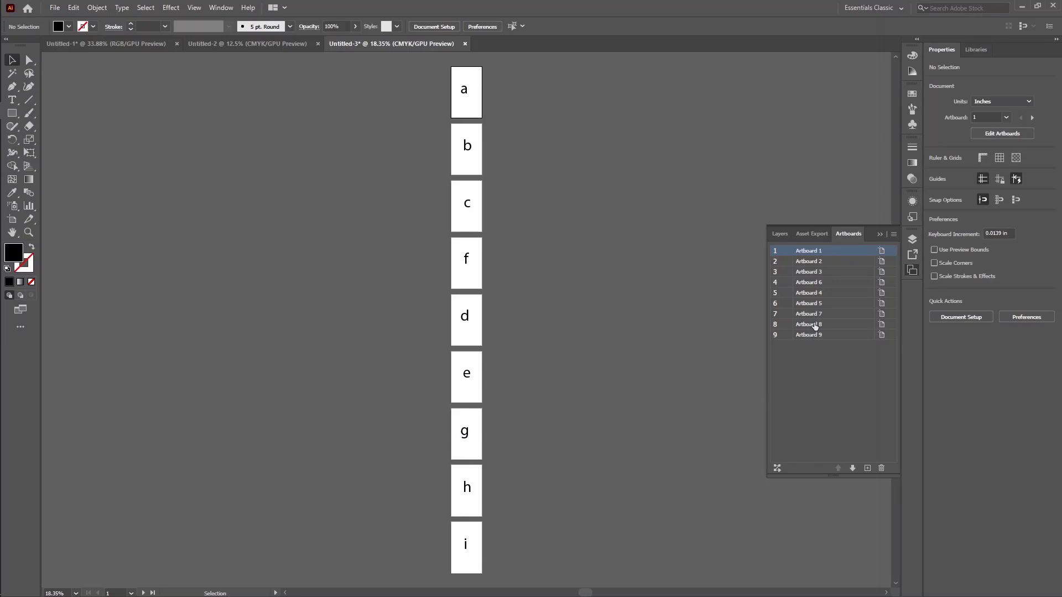
left_click(851, 469)
left_click(851, 469)
left_click(851, 468)
left_click(851, 469)
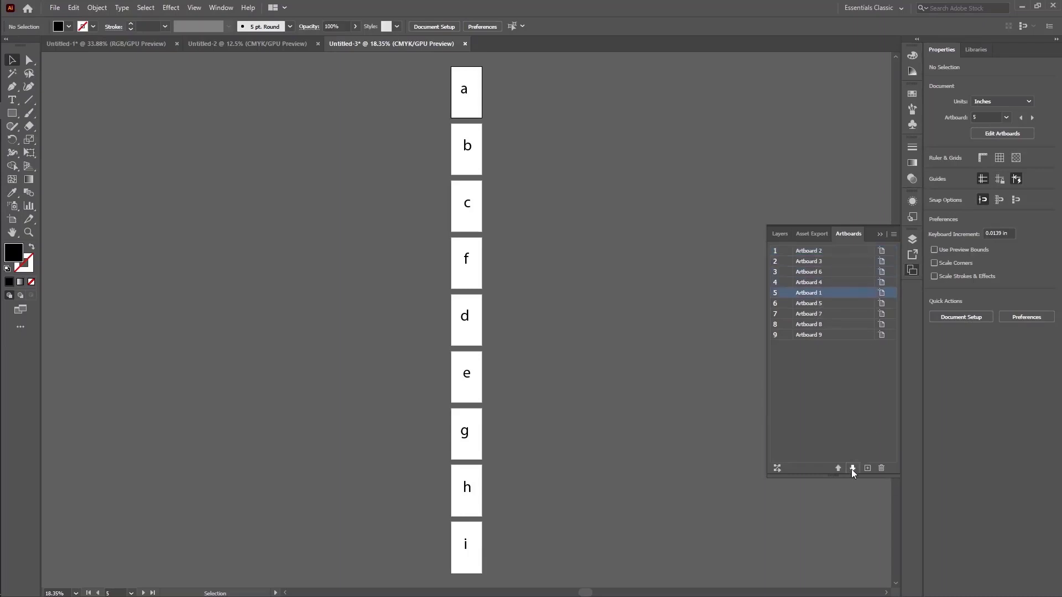
left_click(852, 469)
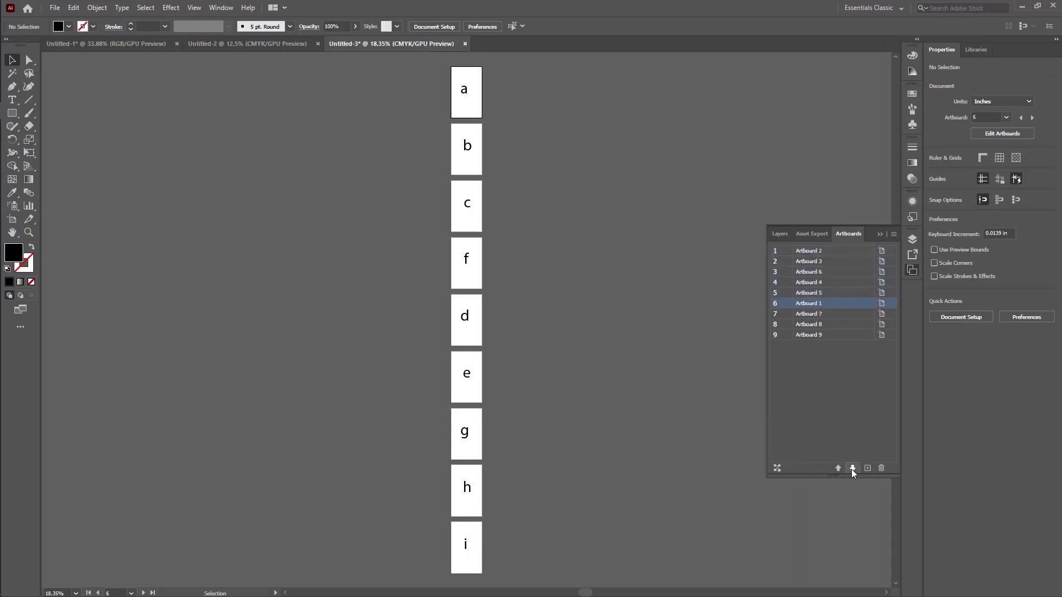
left_click(777, 468)
left_click(707, 286)
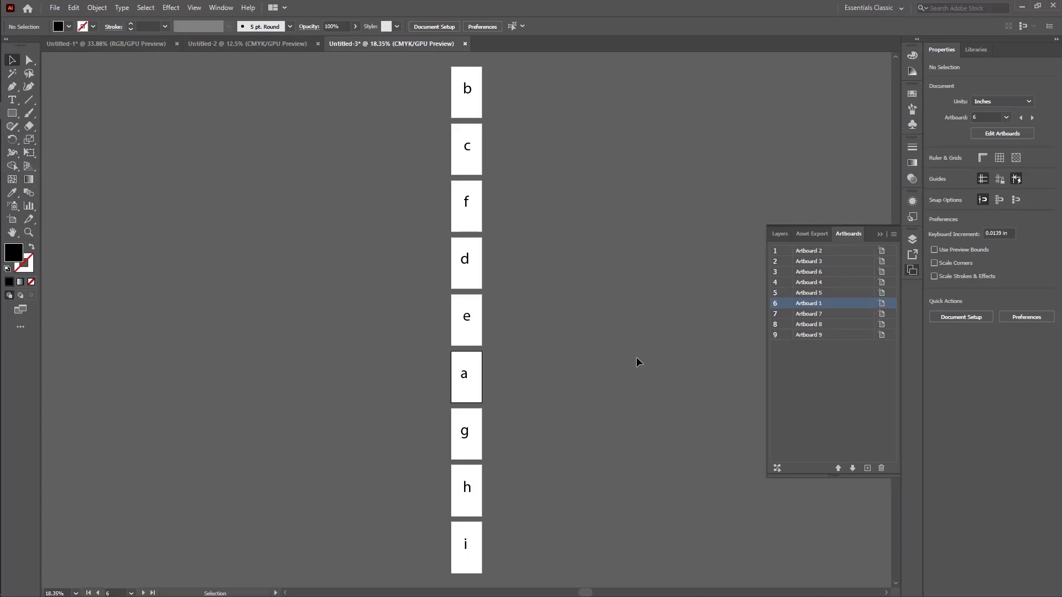
- Rearrange all artboards in a grid by row with 2 columns and 0.5 in spacing
scroll(602, 371, "down", 2)
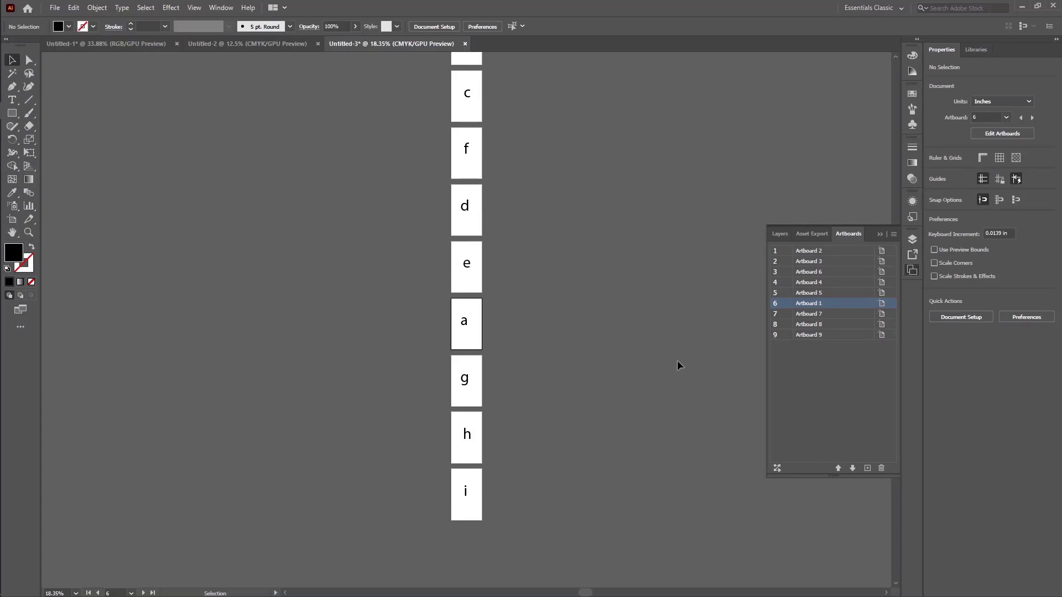
left_click(776, 467)
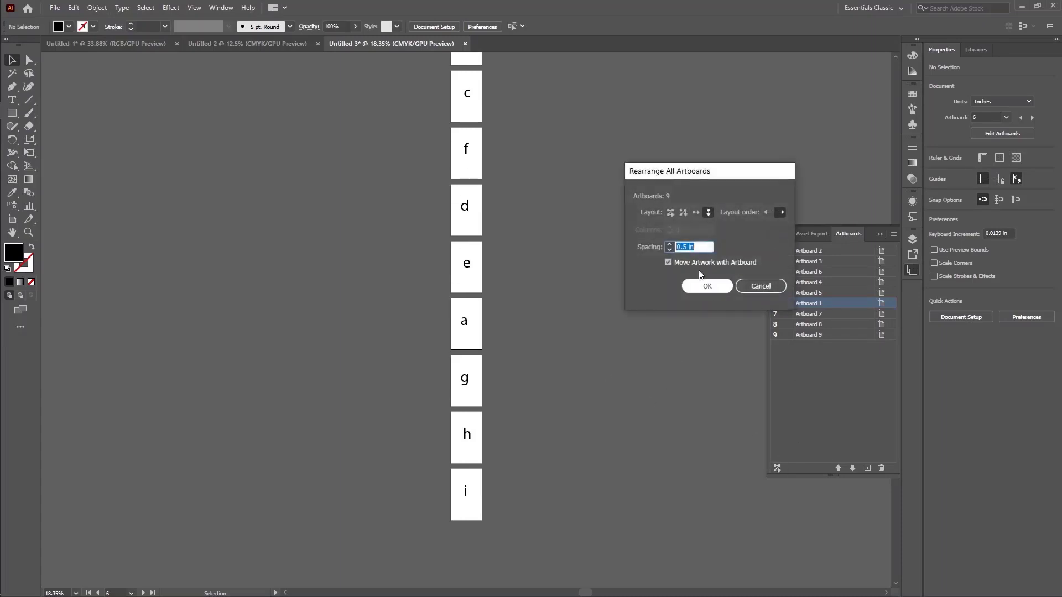
left_click(670, 213)
left_click(671, 233)
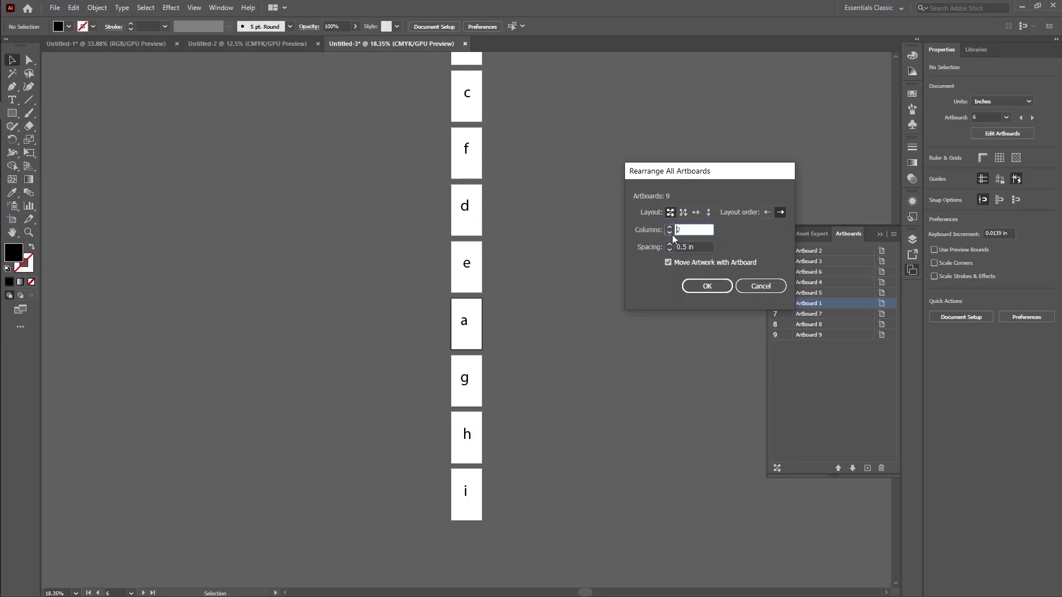
left_click(707, 285)
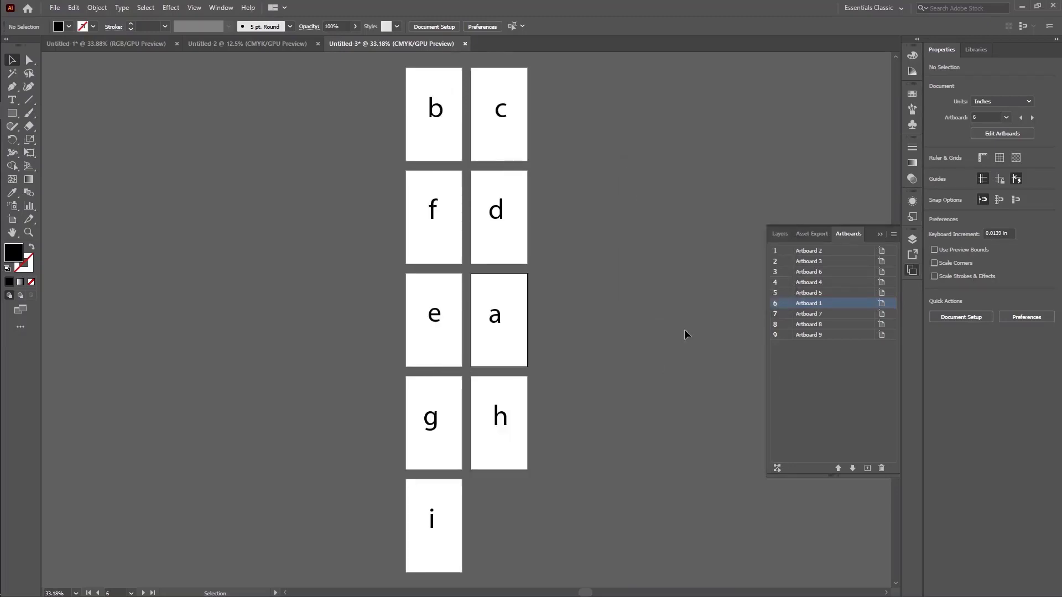
- Try adding a blank artboard after the one with the letter a in the two-column layout, and remove it
left_click(867, 468)
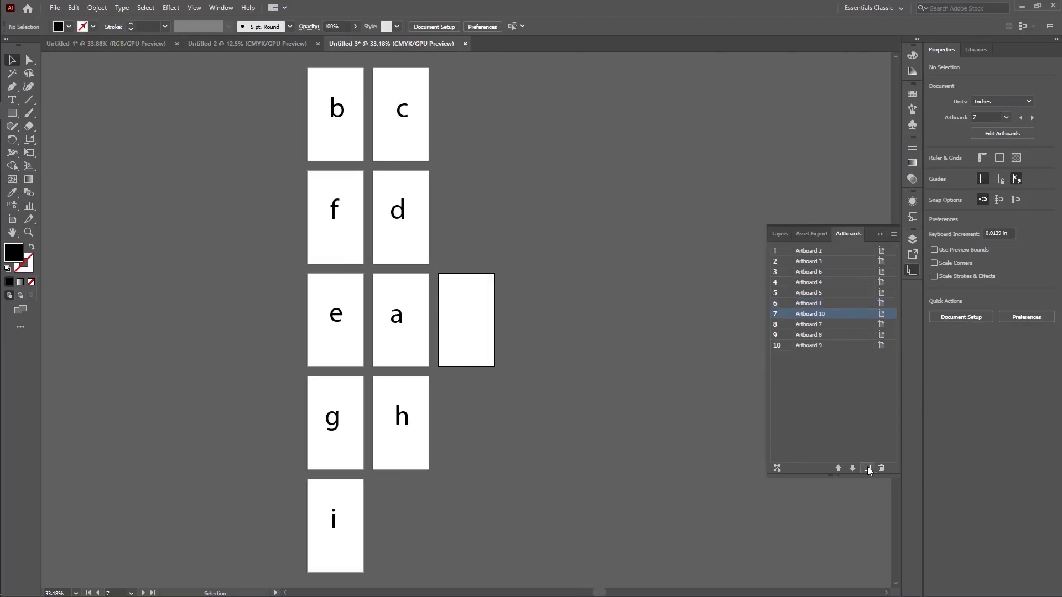
left_click(777, 468)
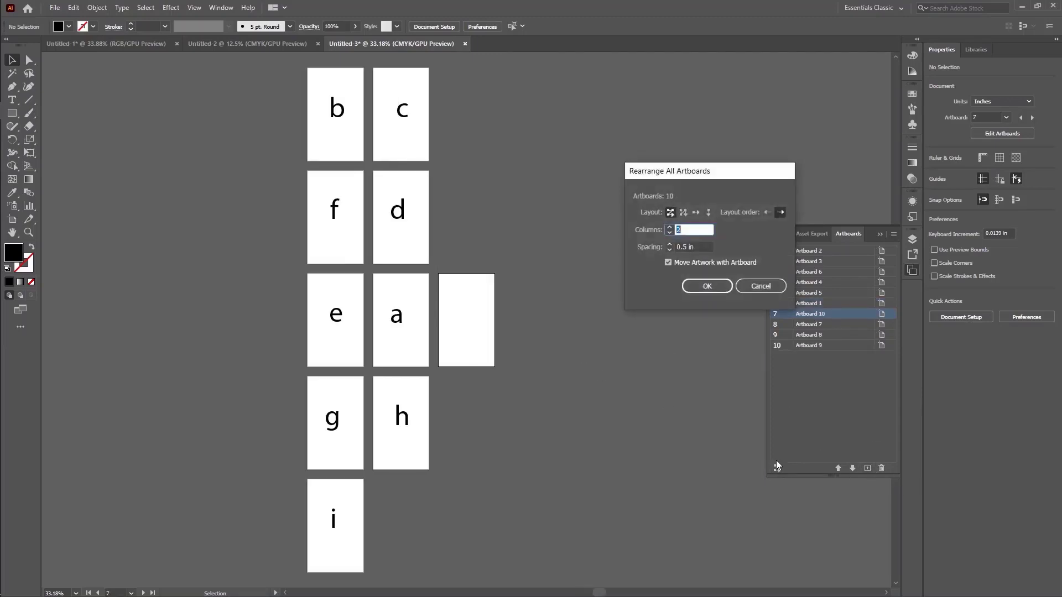
left_click(705, 286)
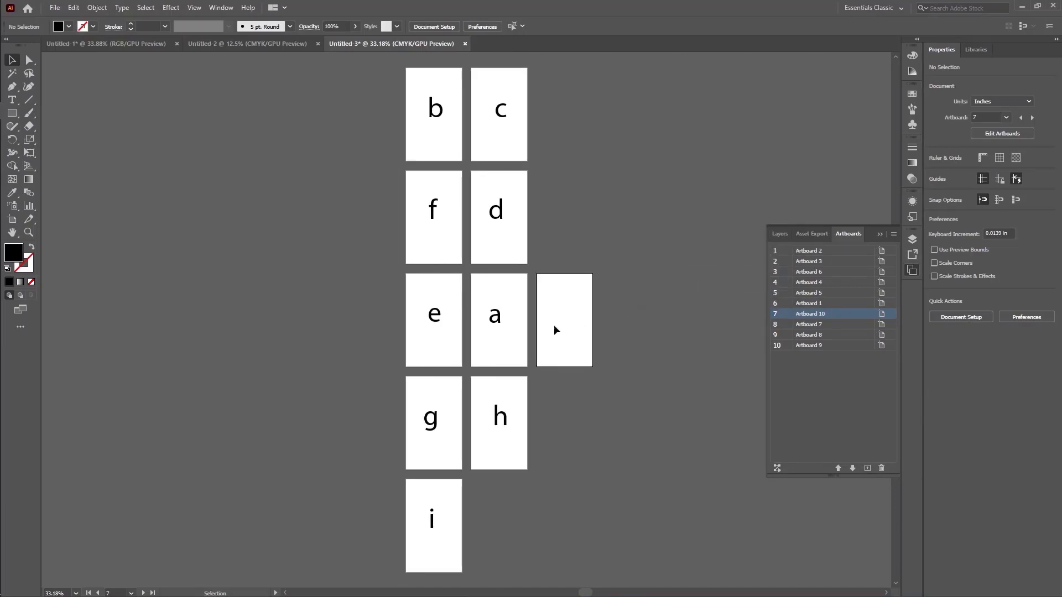
scroll(557, 455, "down", 2)
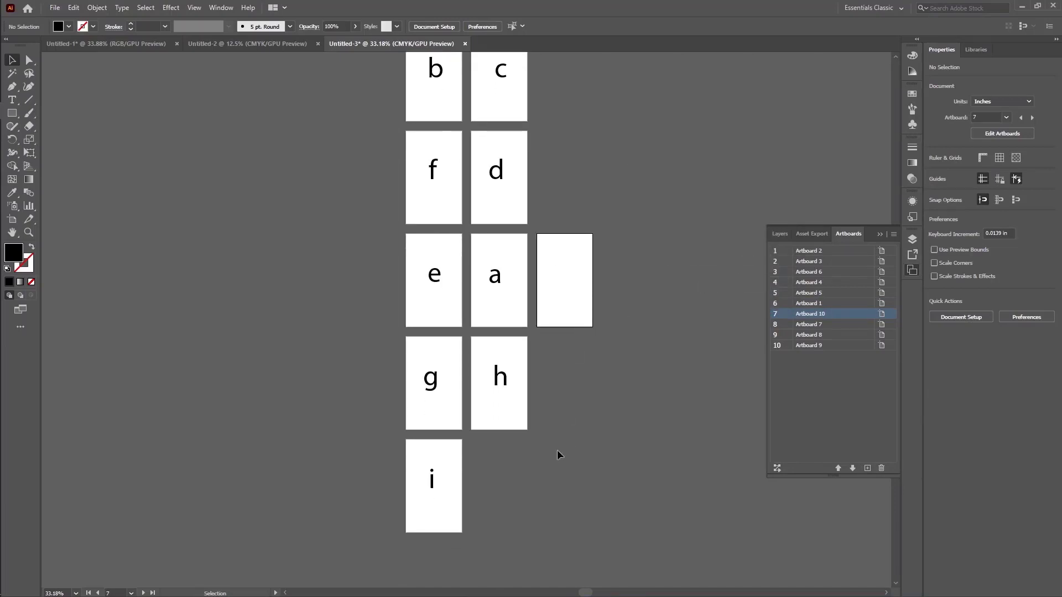
key("Delete")
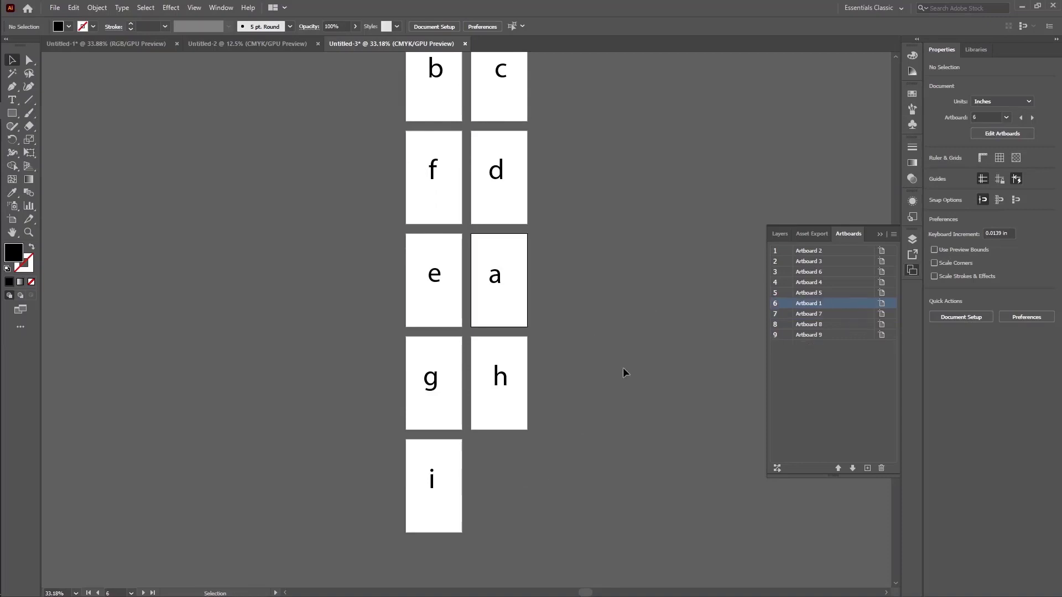
- Add a blank artboard after the one with the letter a and rearrange all artboards in 2 columns with 0.5 in spacing
left_click(867, 468)
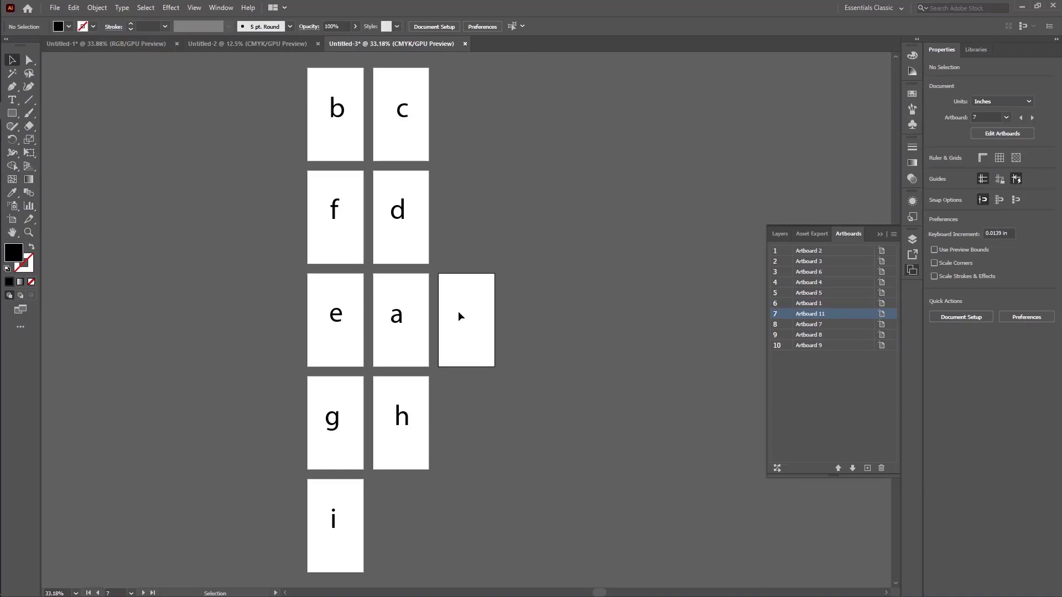
scroll(457, 312, "down", 3)
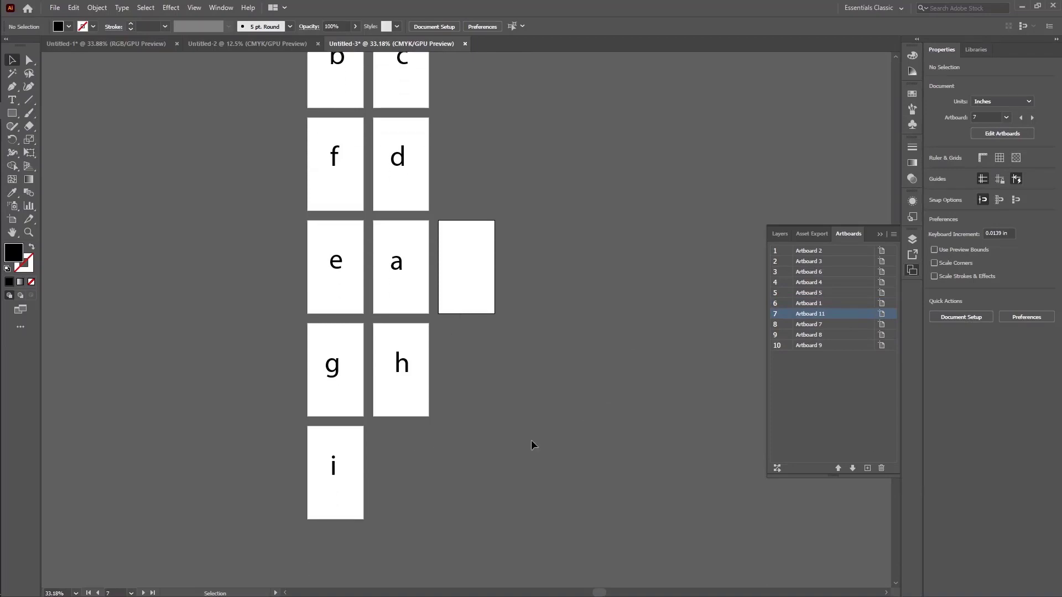
left_click(778, 467)
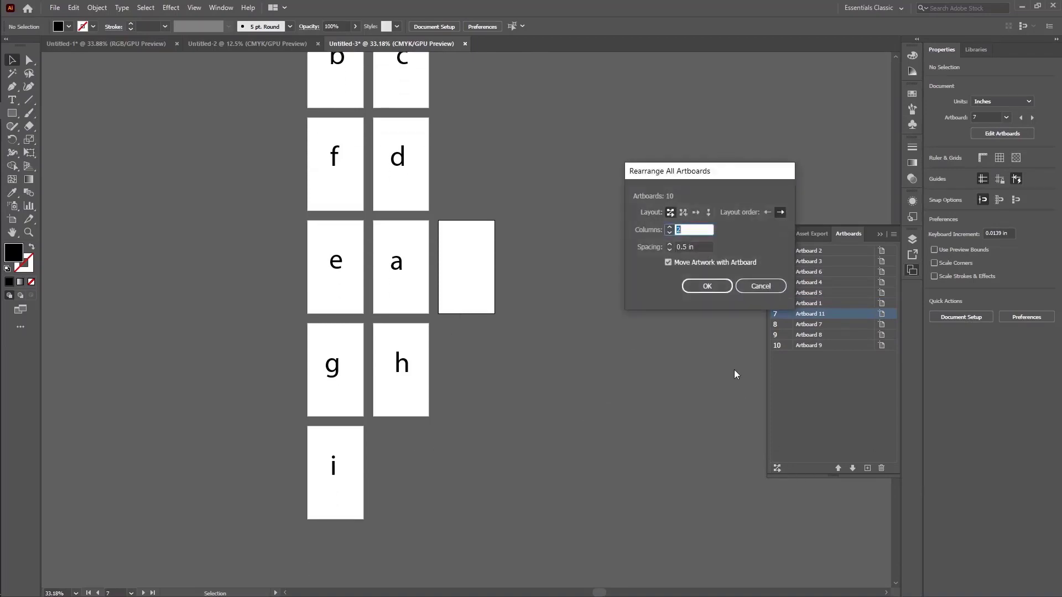
left_click(708, 287)
scroll(648, 438, "down", 5)
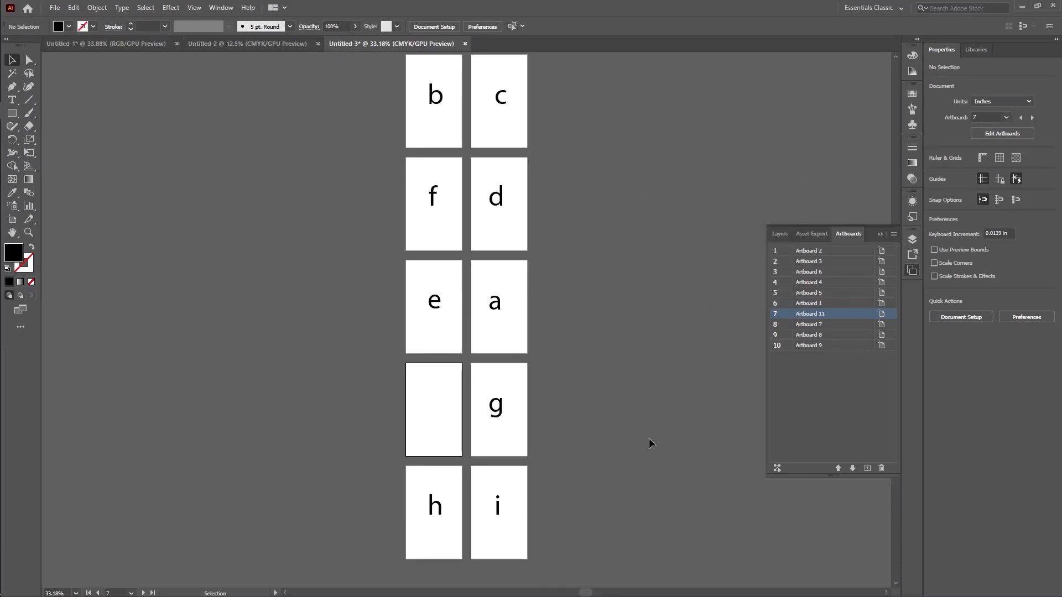
scroll(649, 439, "up", 6)
scroll(649, 439, "up", 13)
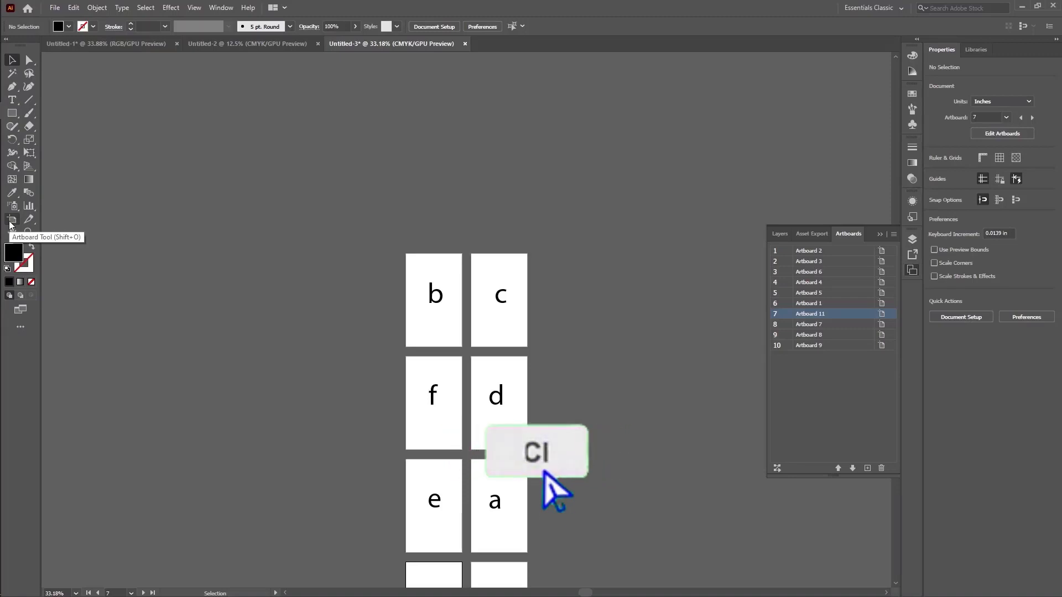
- Move the artboard with the letter b out of the grid and duplicate it with its artwork three times around the empty canvas
left_click(10, 223)
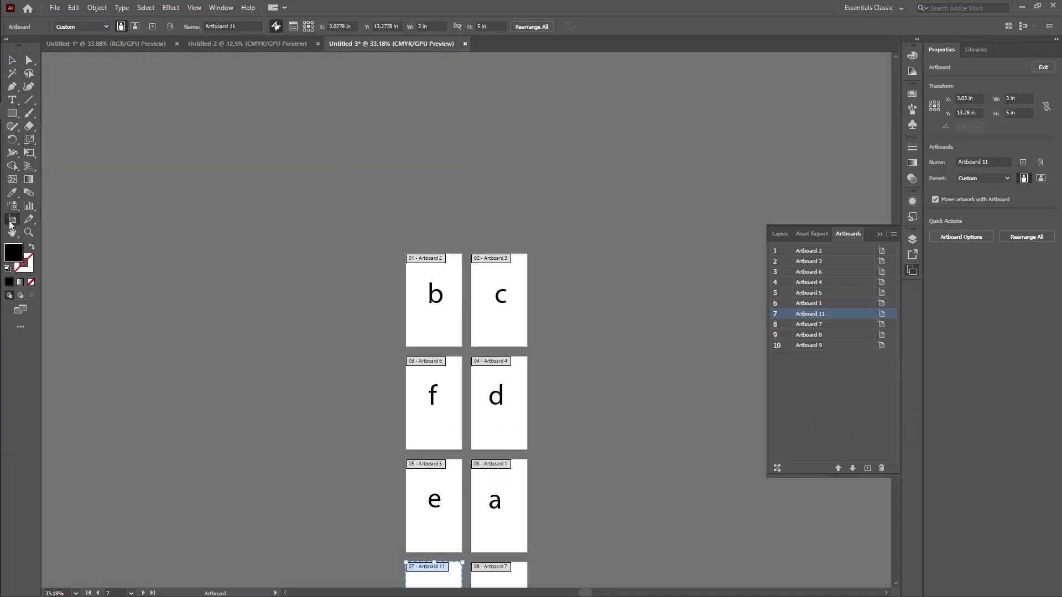
left_click(415, 319)
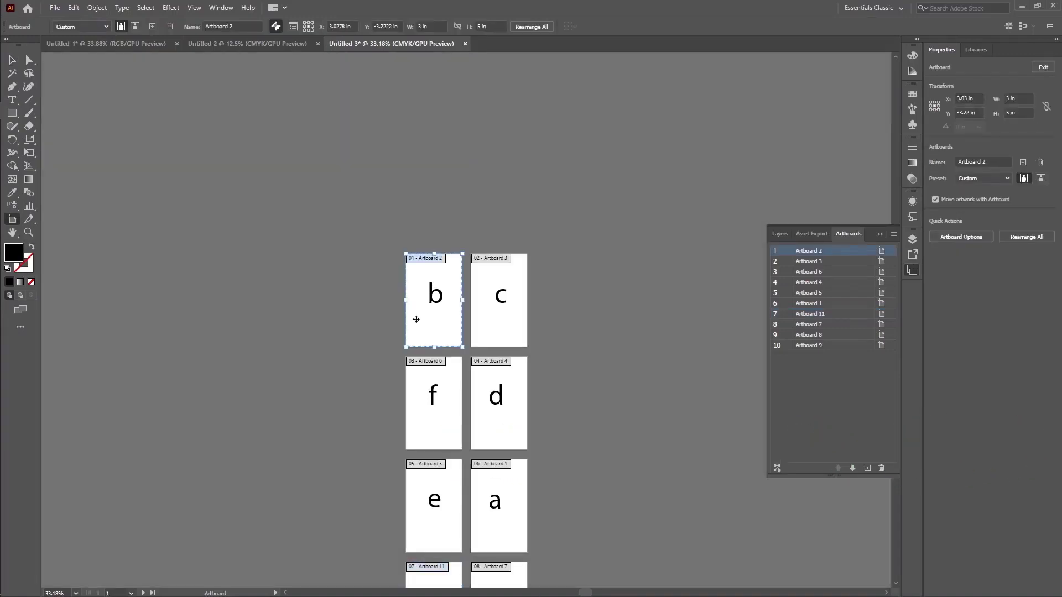
left_click_drag(420, 315, 219, 343)
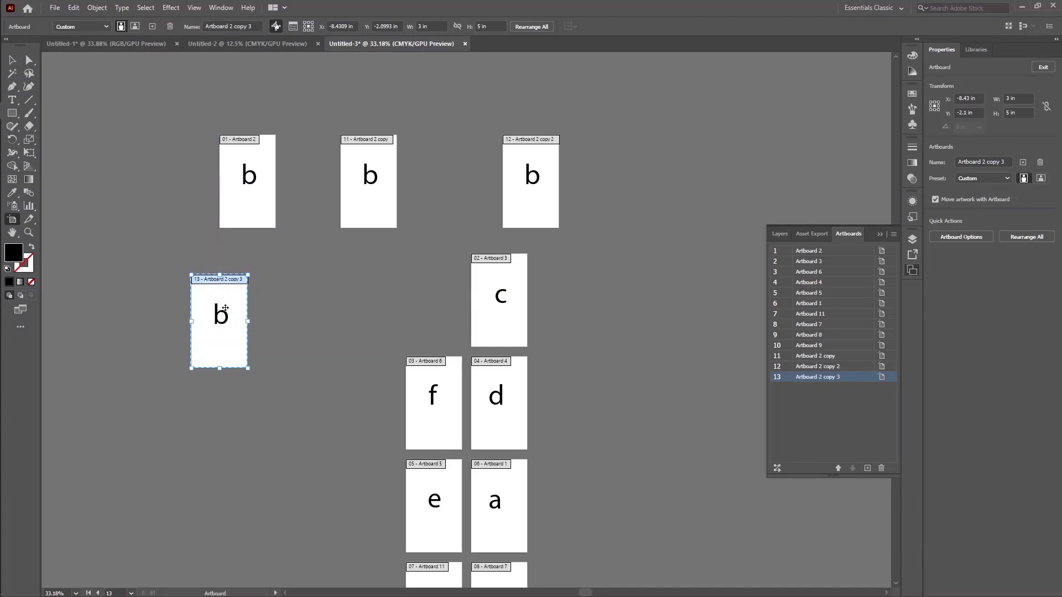
- Turn off moving artwork with the artboard and duplicate the third copy of the b artboard below it without its letter
left_click(277, 29)
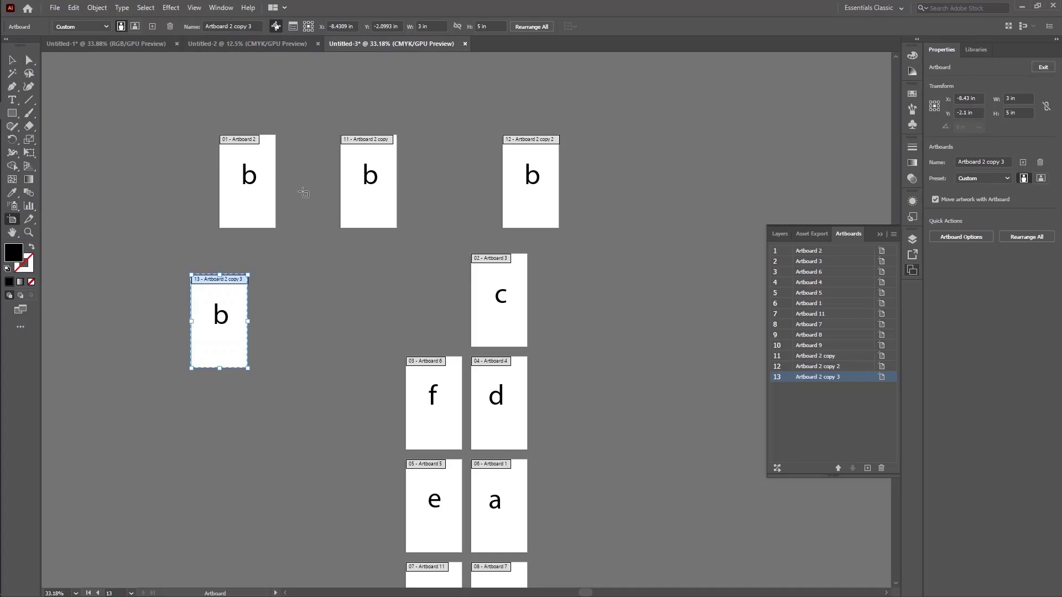
left_click(275, 27)
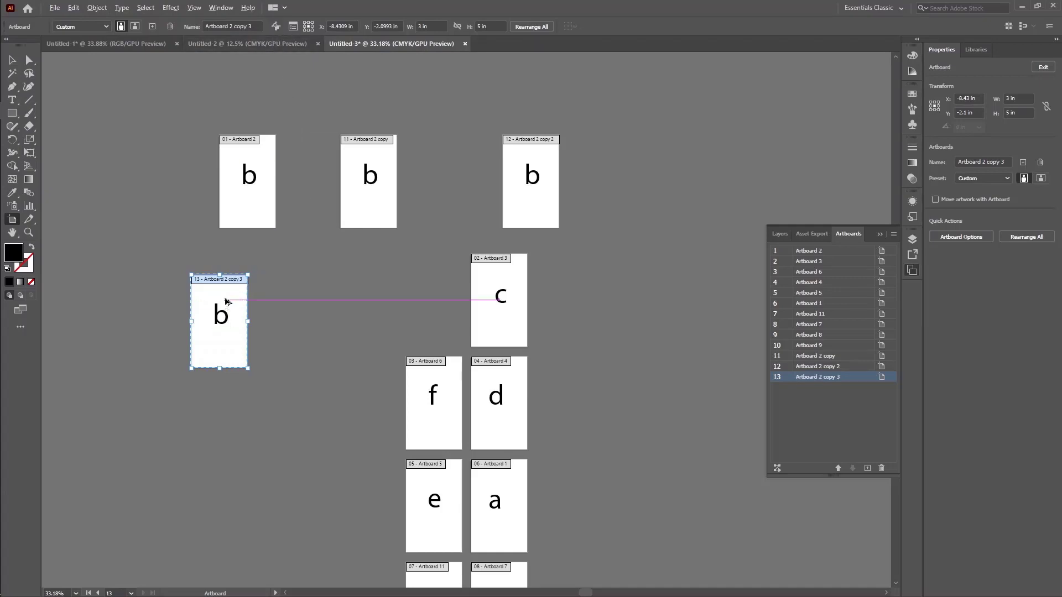
left_click_drag(225, 302, 278, 417)
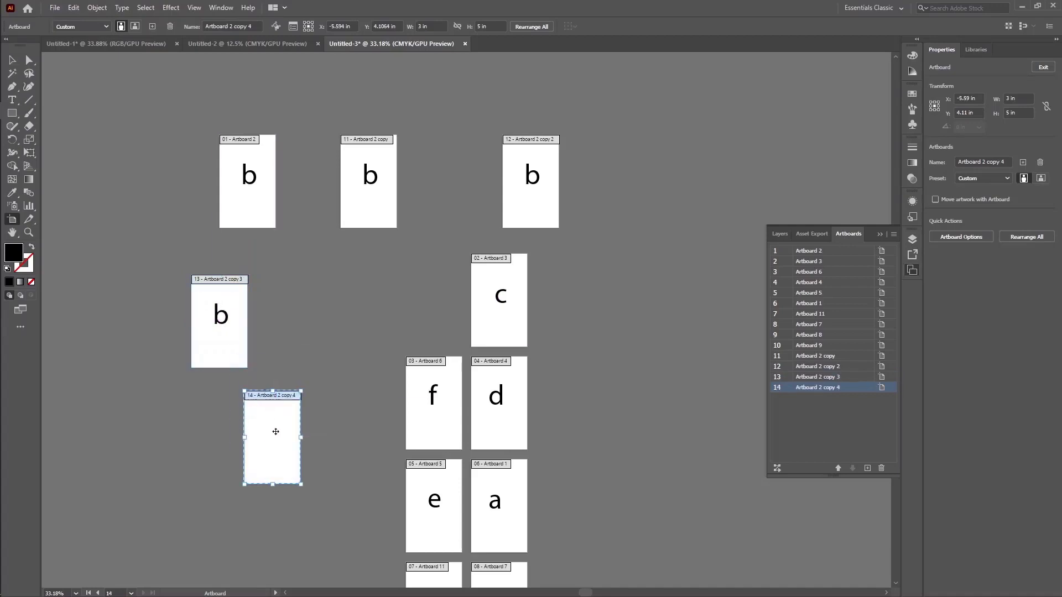
- Turn moving artwork with the artboard back on and duplicate the third b copy with its letter to its upper left
left_click(276, 26)
left_click(228, 300)
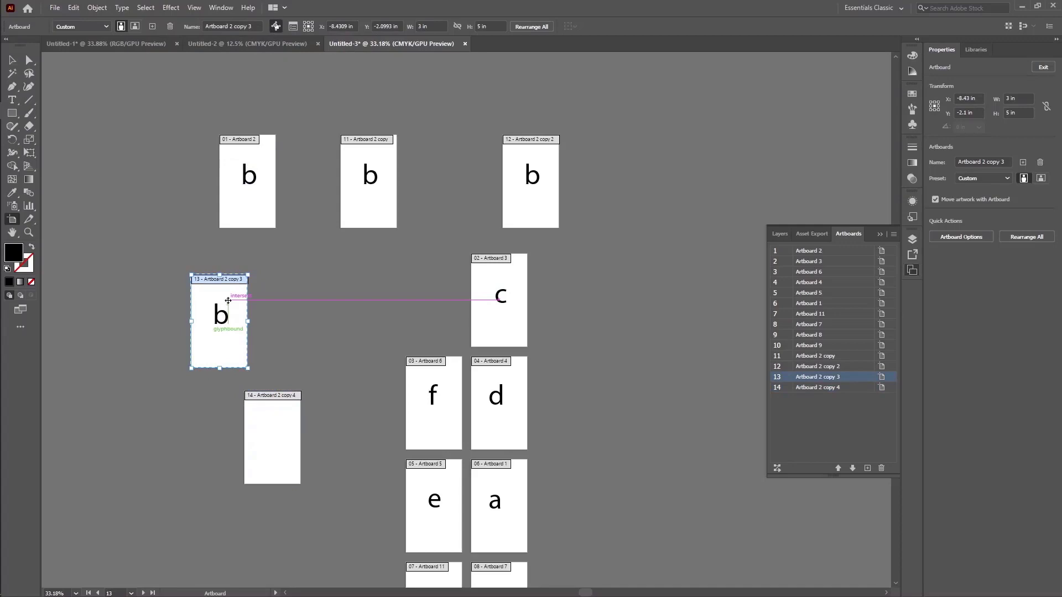
left_click_drag(237, 307, 141, 198)
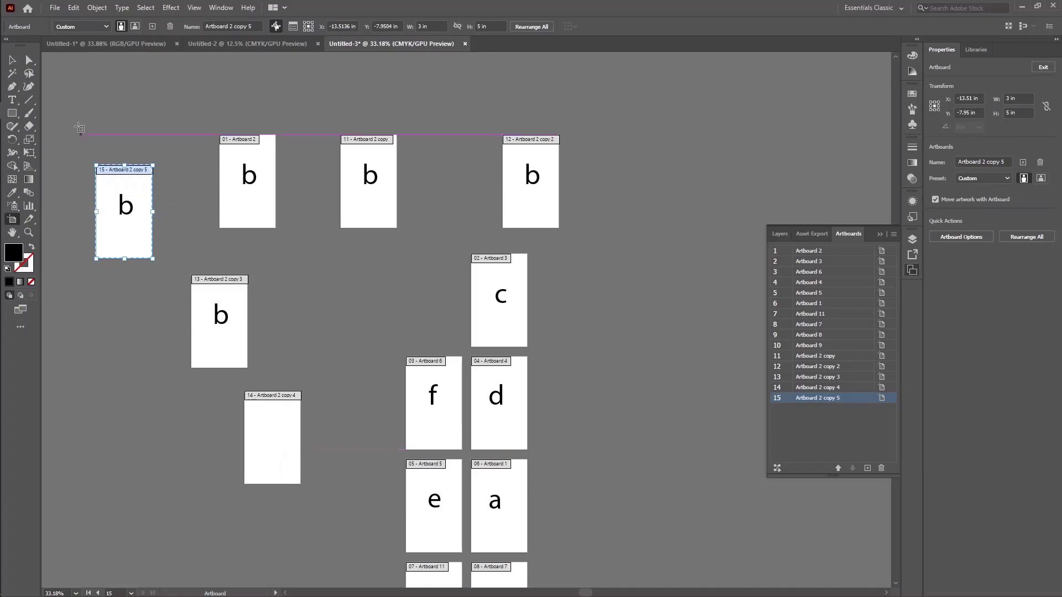
- Resize the newest b artboard copy to a landscape format of about 5.97 × 2.03 in and leave artboard editing
left_click_drag(124, 259, 125, 225)
left_click_drag(125, 164, 197, 207)
left_click_drag(96, 207, 84, 206)
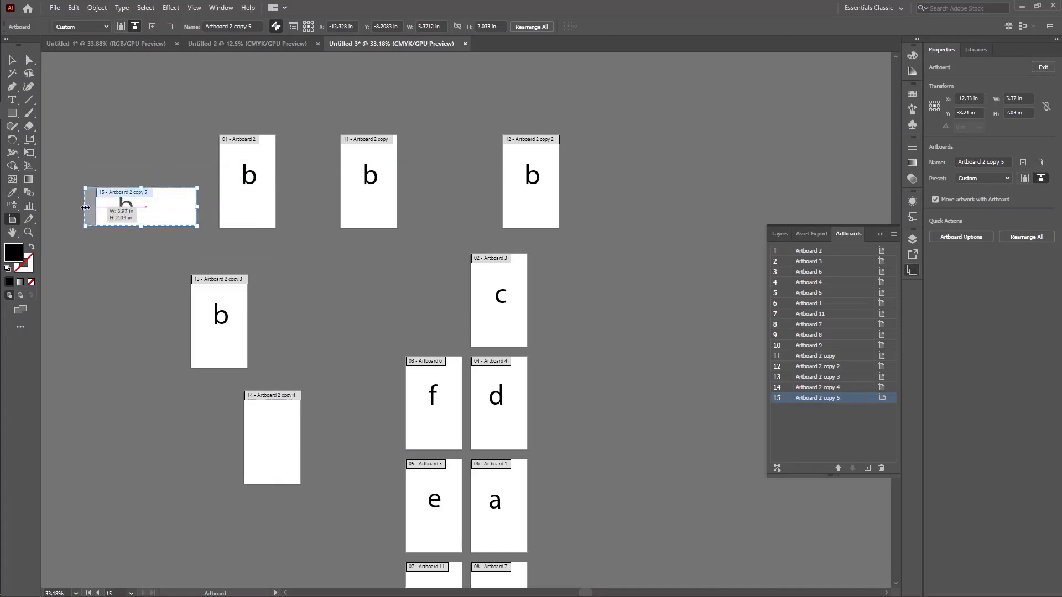
left_click(12, 61)
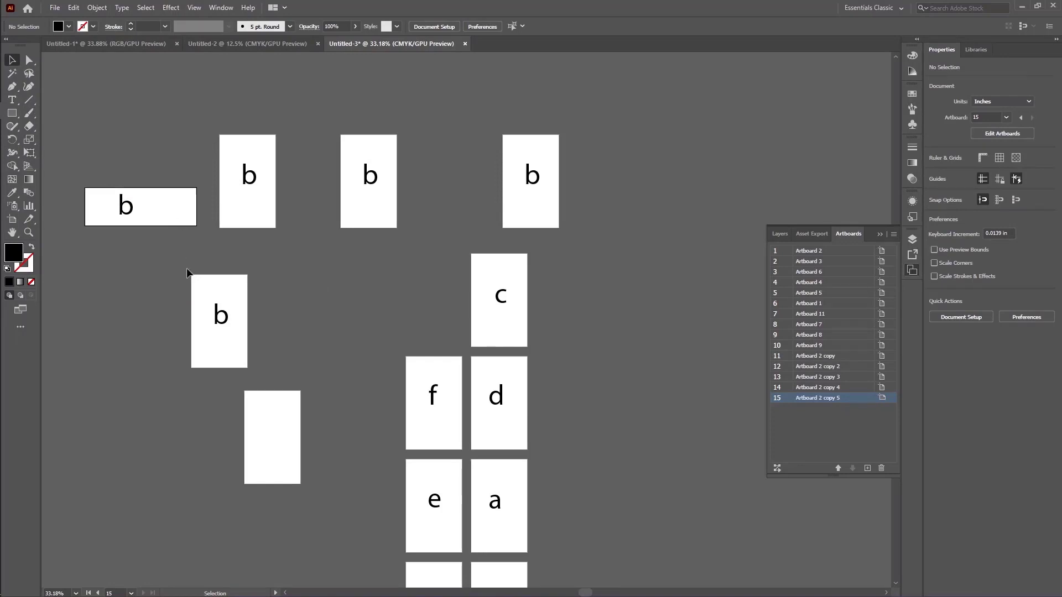
- Draw a rectangle about 7.89 × 3.67 in right of the top row of b artboards and convert it to an artboard
left_click(12, 113)
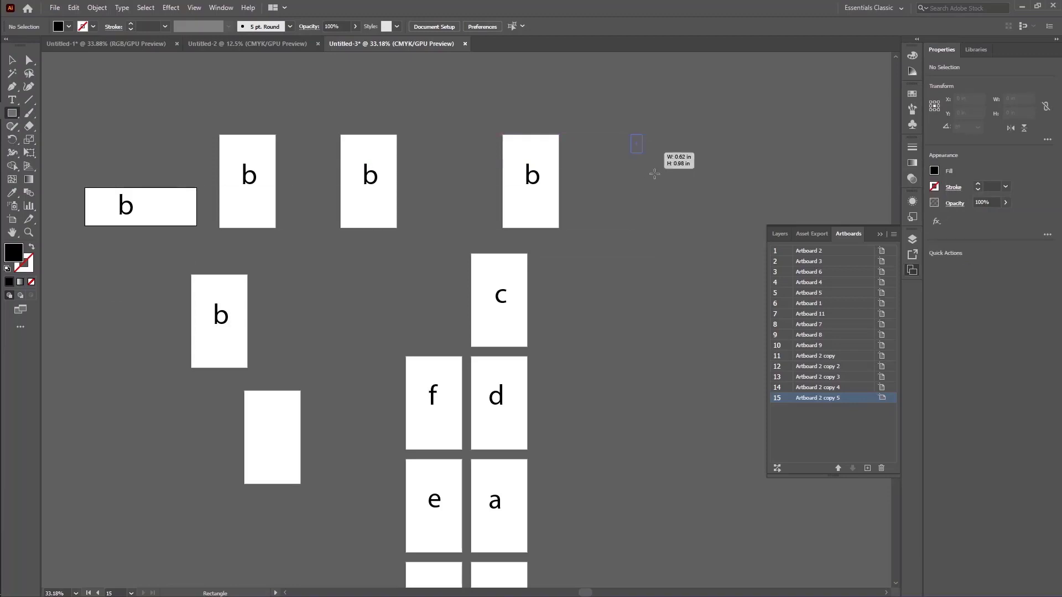
left_click_drag(630, 134, 778, 203)
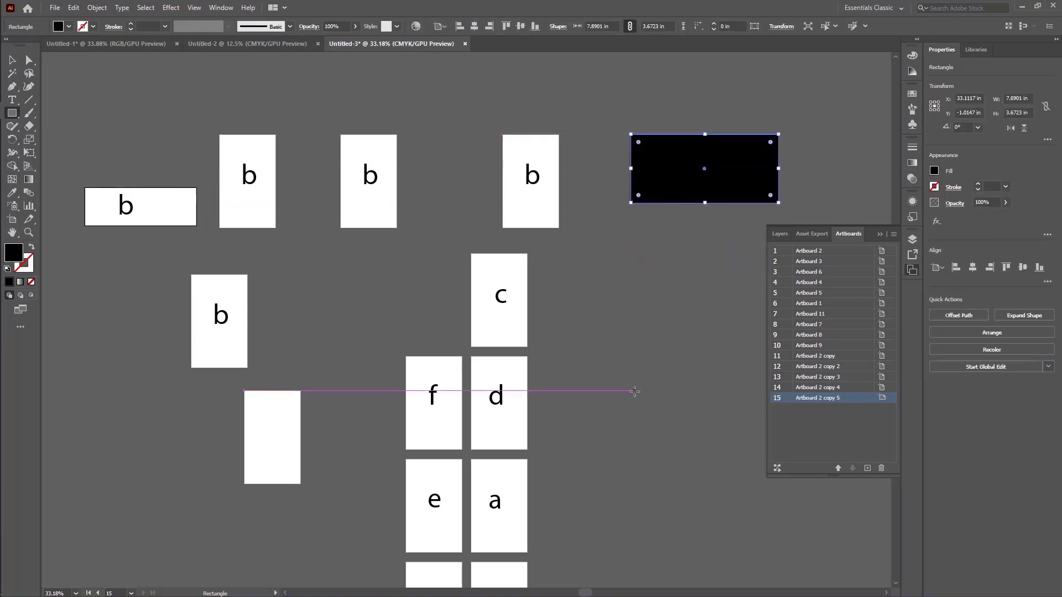
left_click(106, 8)
mouse_move(143, 410)
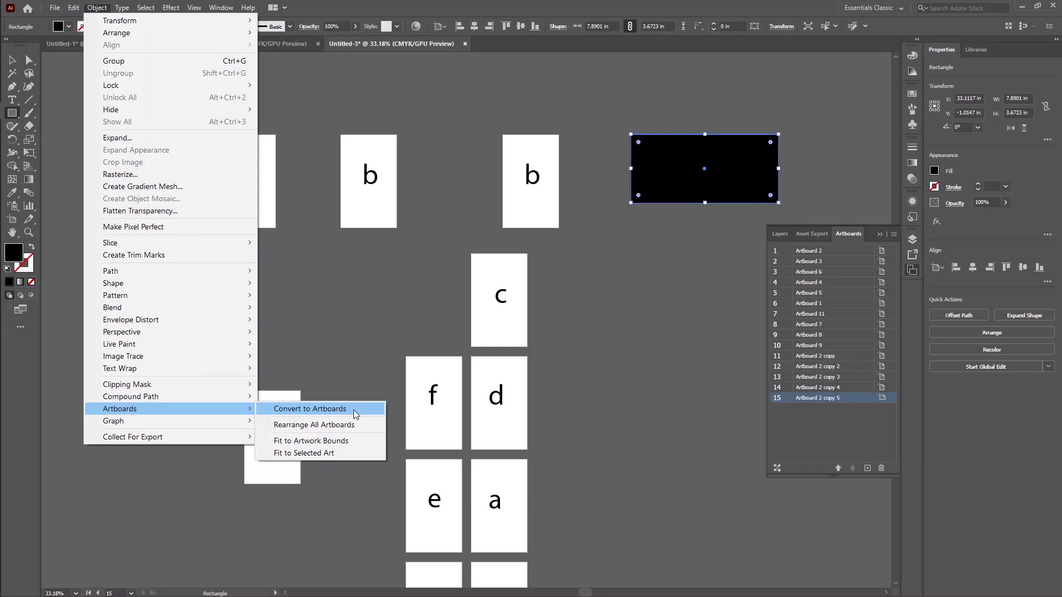
left_click(353, 410)
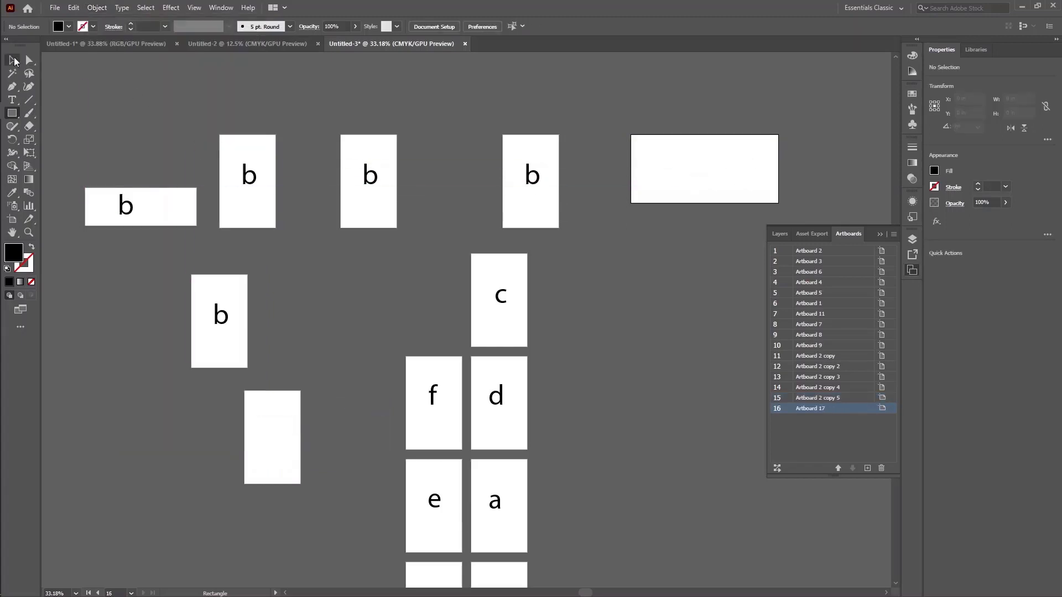
left_click(13, 60)
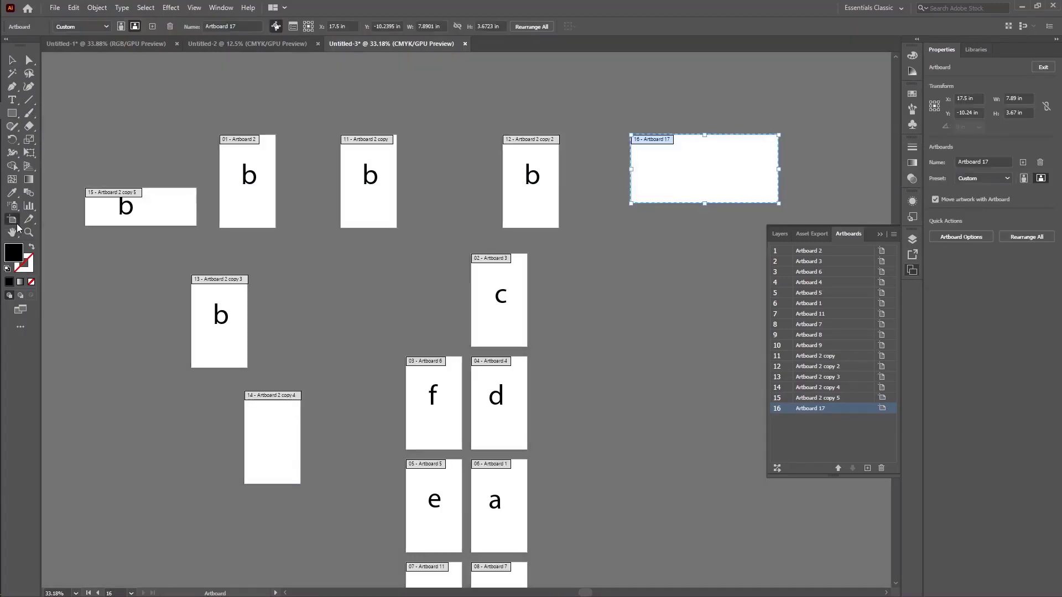
- Select the artboards with the letters d and g together and duplicate them with their artwork to the right of the grid
left_click(14, 221)
scroll(602, 346, "down", 3)
left_click(500, 235)
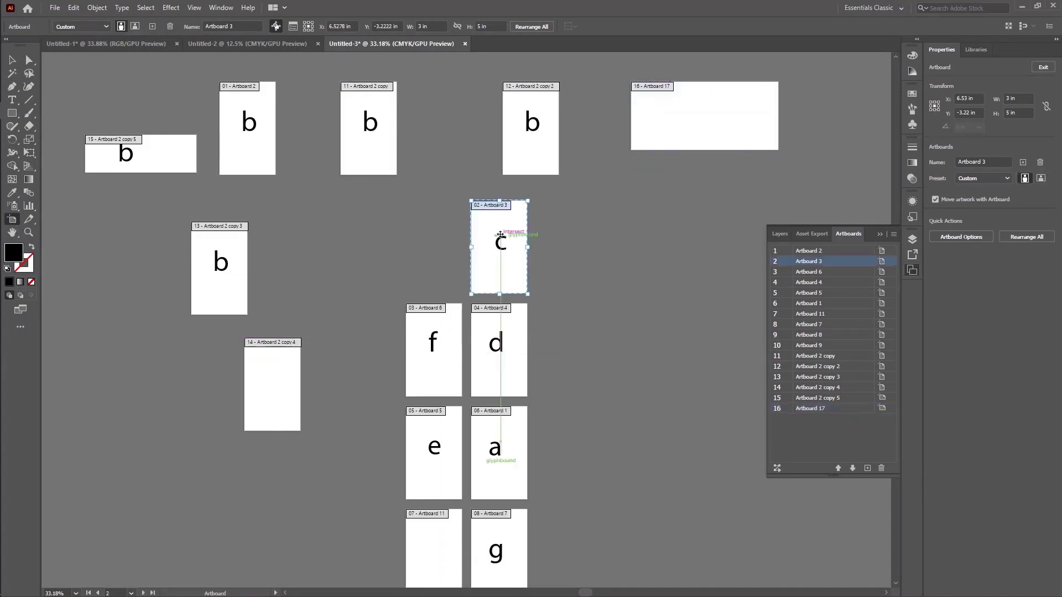
left_click(496, 376)
scroll(602, 393, "down", 2)
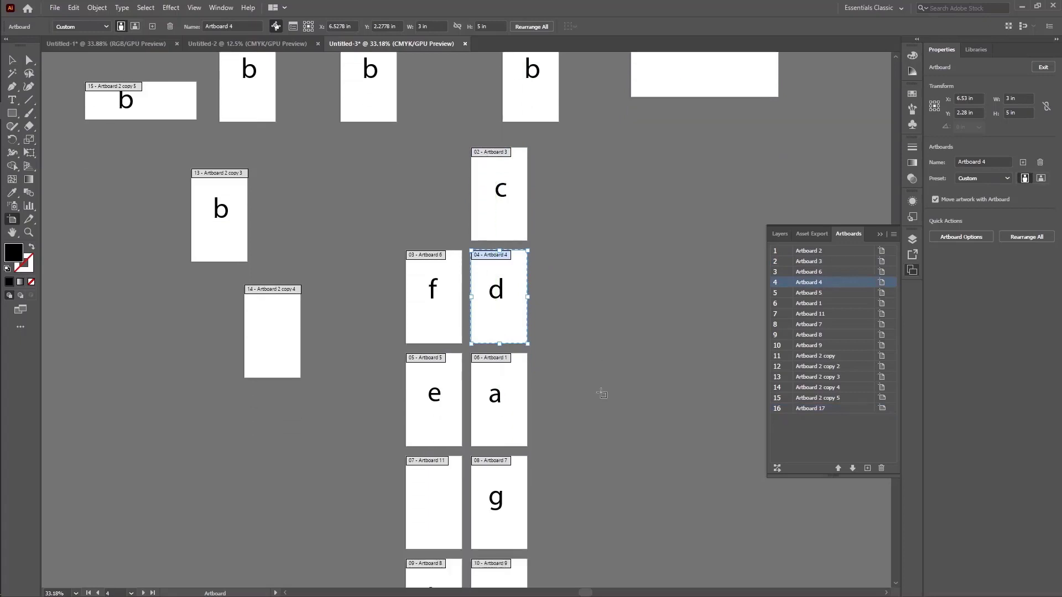
left_click(493, 438, "shift")
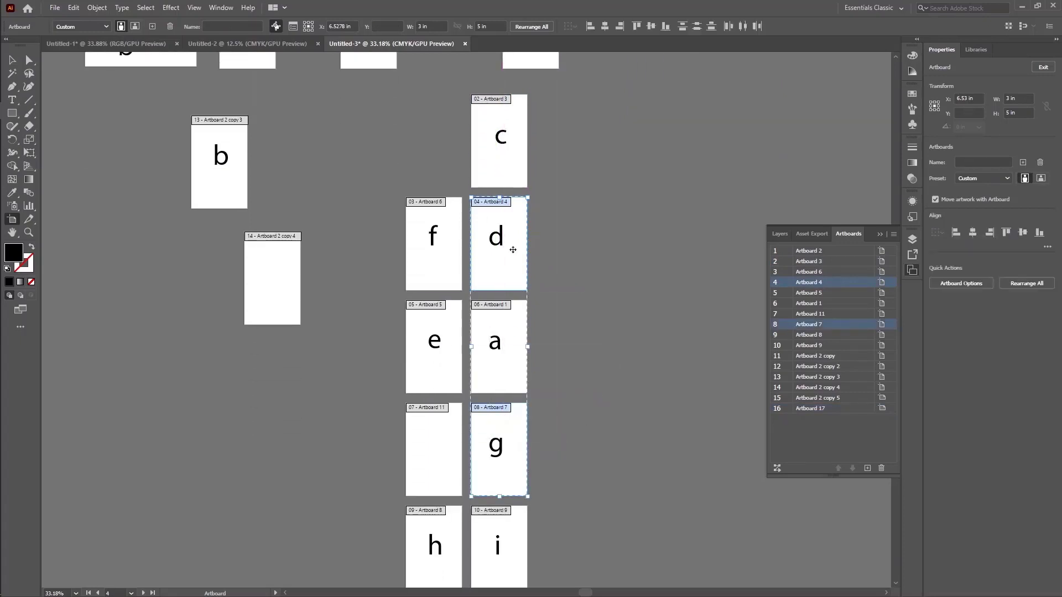
left_click_drag(503, 259, 703, 246)
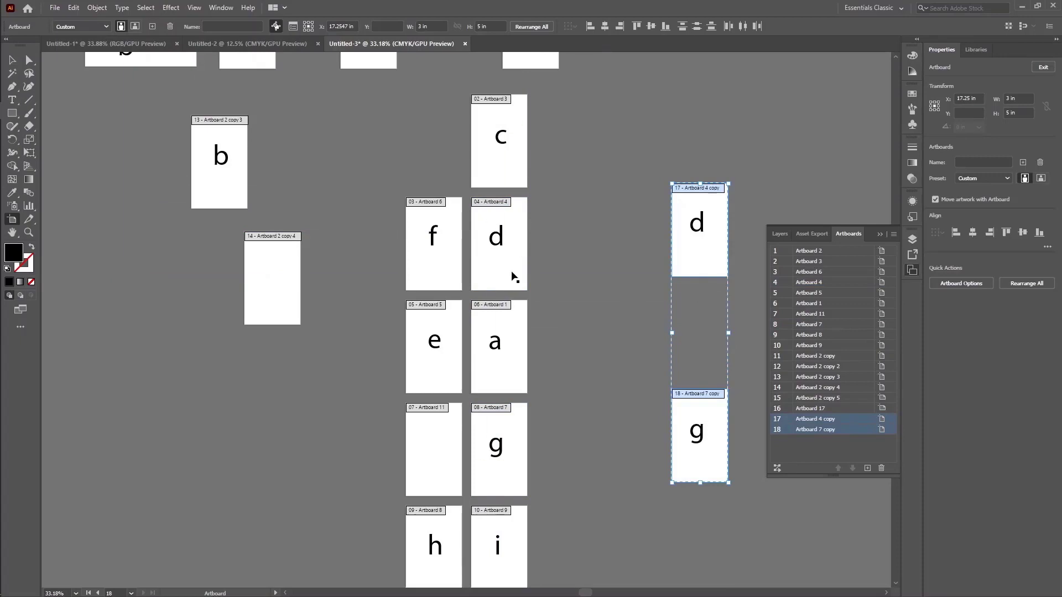
- Select the artboard with the letter a in the grid
scroll(514, 275, "down", 4)
left_click(492, 226)
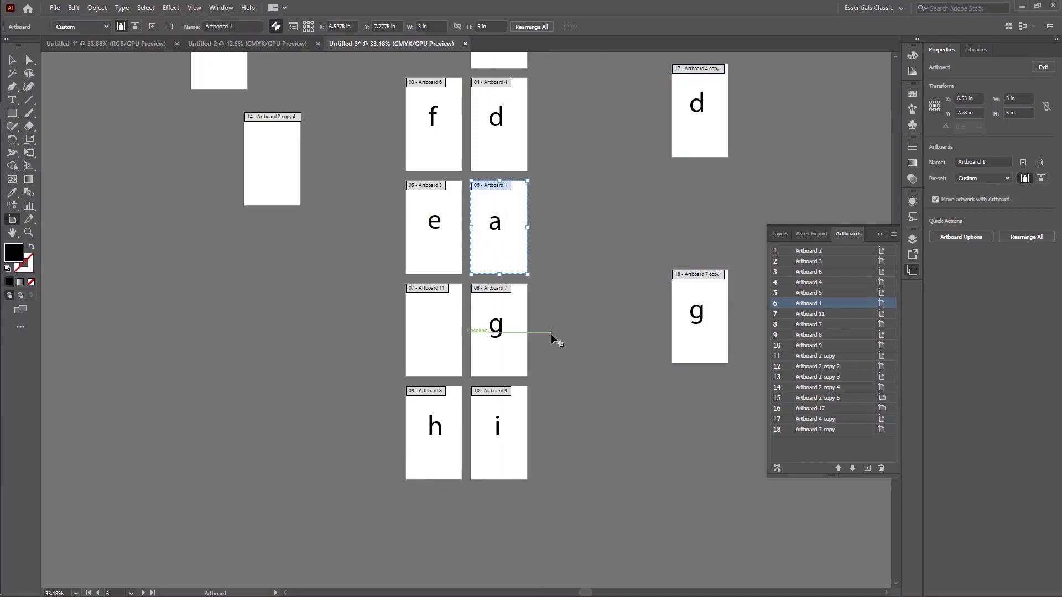
scroll(519, 326, "down", 15)
scroll(520, 327, "up", 5)
scroll(519, 327, "down", 5)
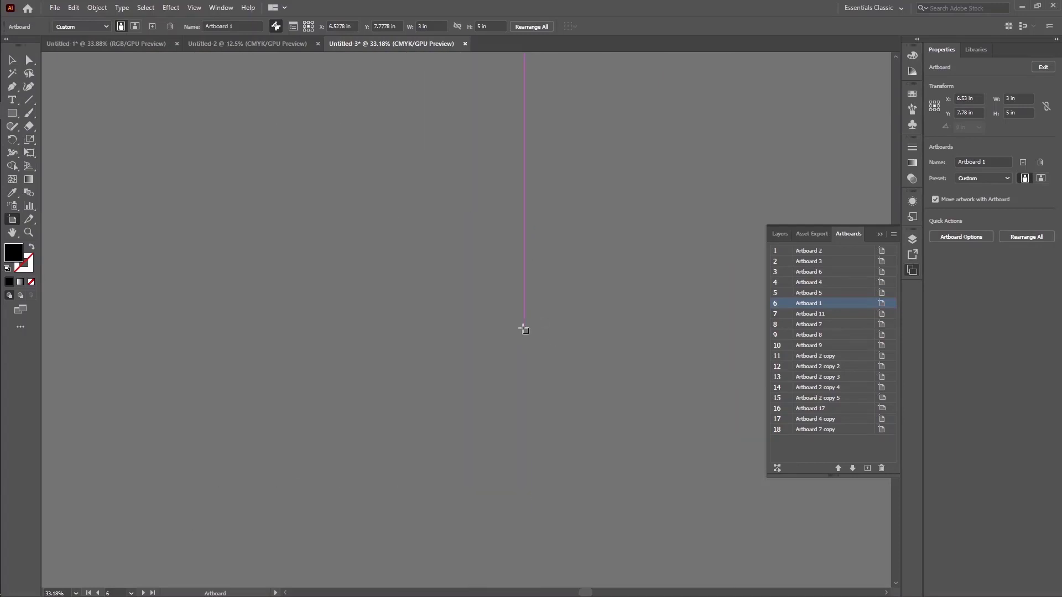
- Add the f and h artboards to the selected a artboard and duplicate all three with their artwork to the left of the grid
scroll(525, 332, "up", 2)
key("ctrl+minus")
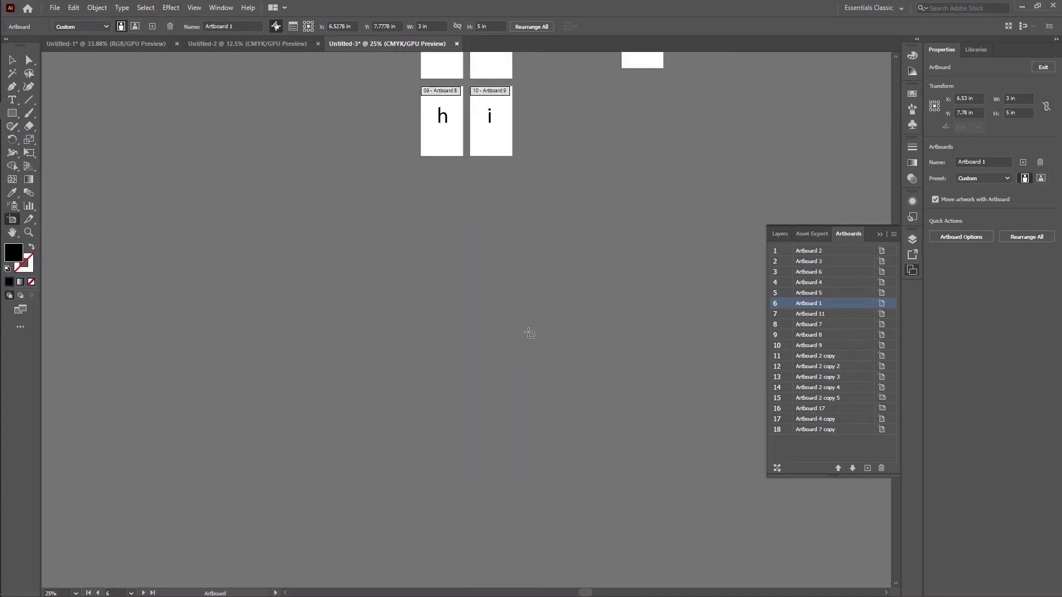
key("ctrl+minus")
key("ctrl+minus")
key("ctrl+plus")
key("ctrl+plus")
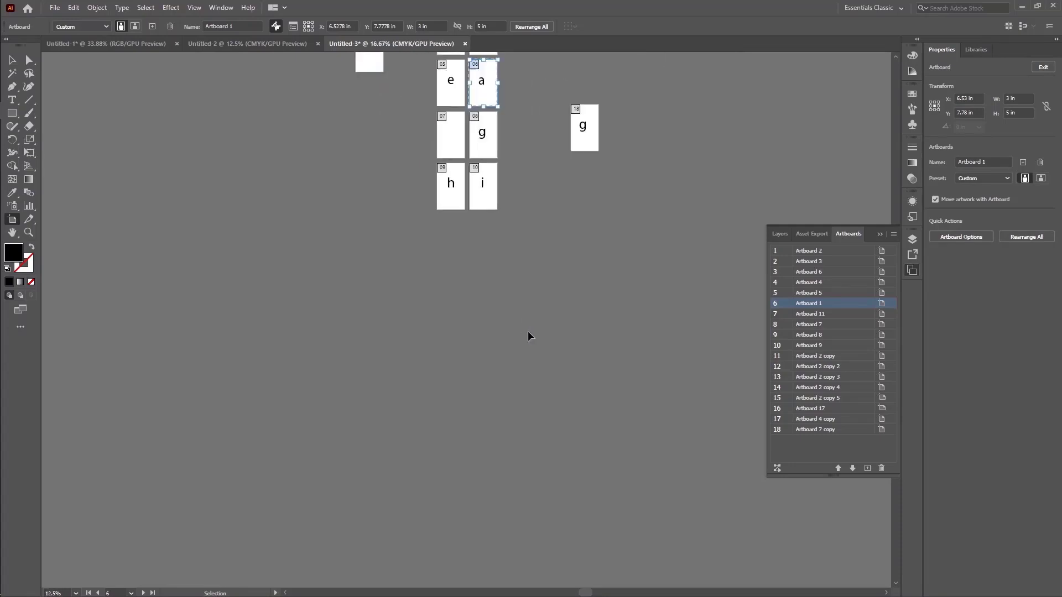
scroll(570, 282, "up", 3)
left_click_drag(570, 283, 583, 419)
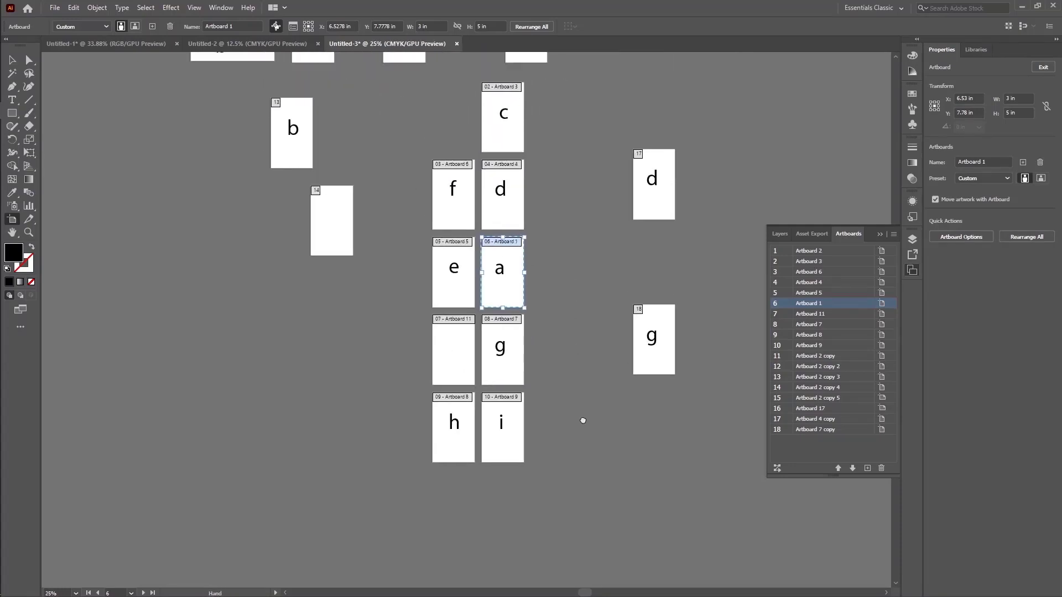
left_click(452, 198, "shift")
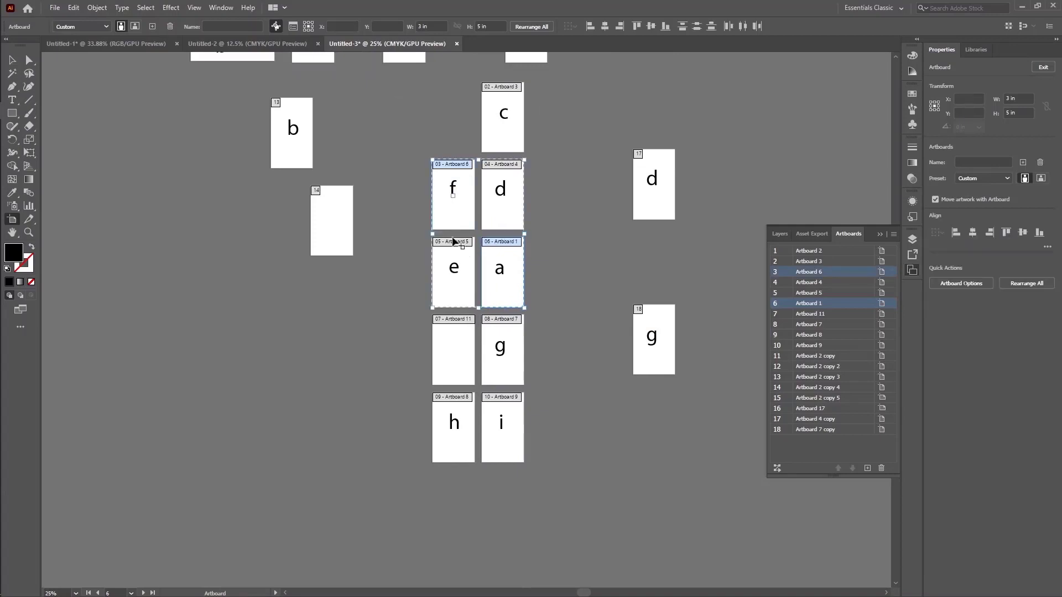
left_click(452, 423, "shift")
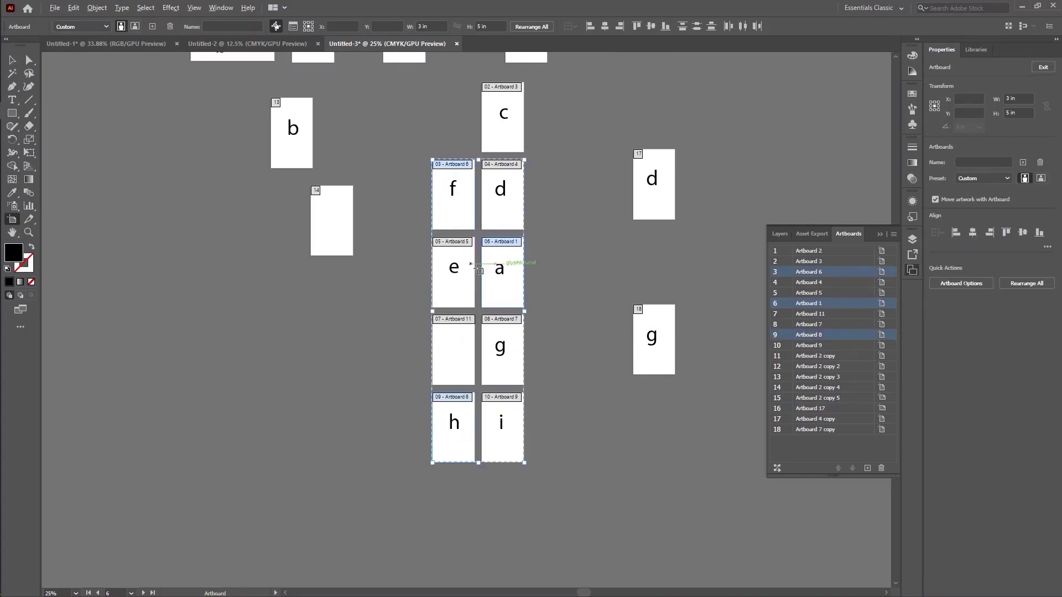
left_click_drag(504, 280, 186, 301)
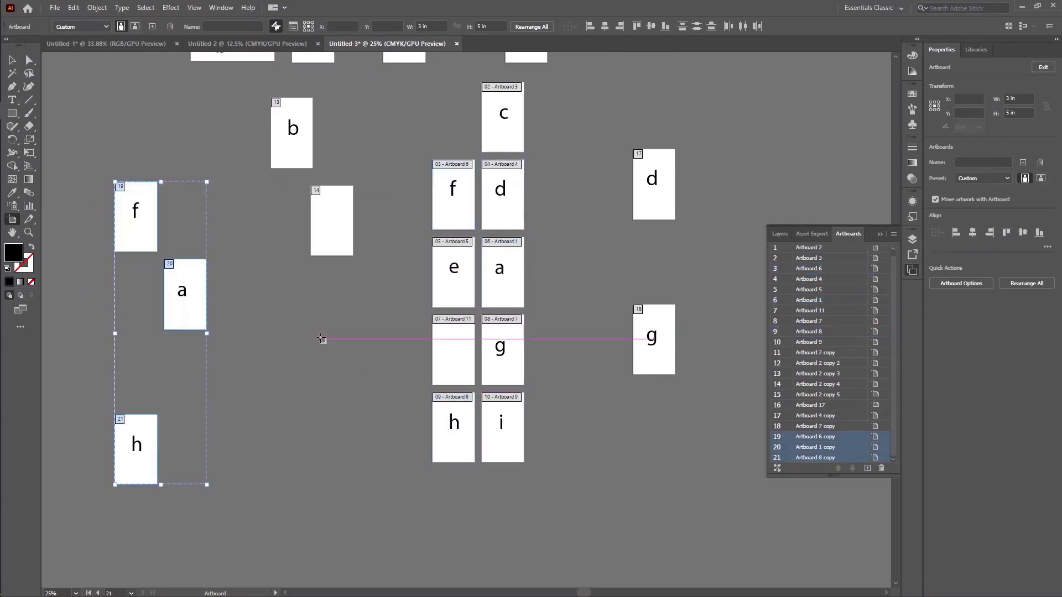
left_click(17, 61)
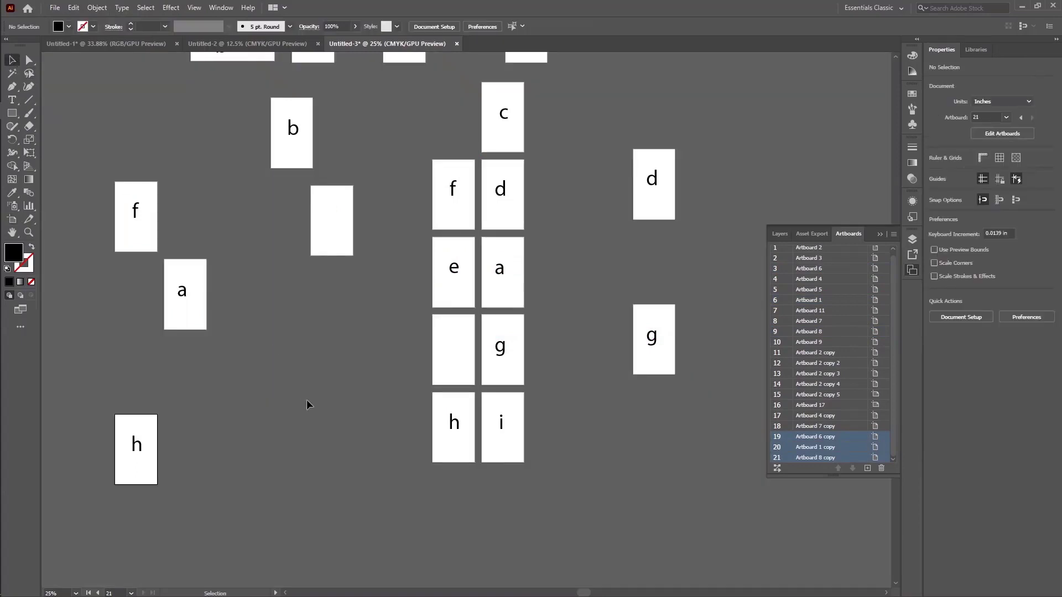
- Select the f artboard copy and try the Letter and Legal size presets on it
scroll(389, 450, "up", 2)
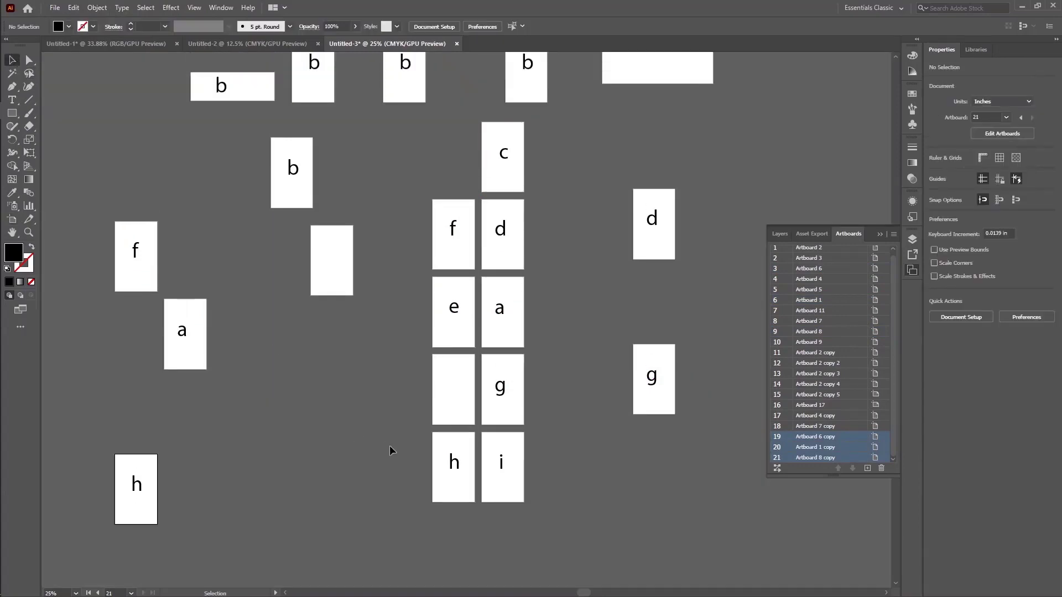
scroll(389, 450, "up", 2)
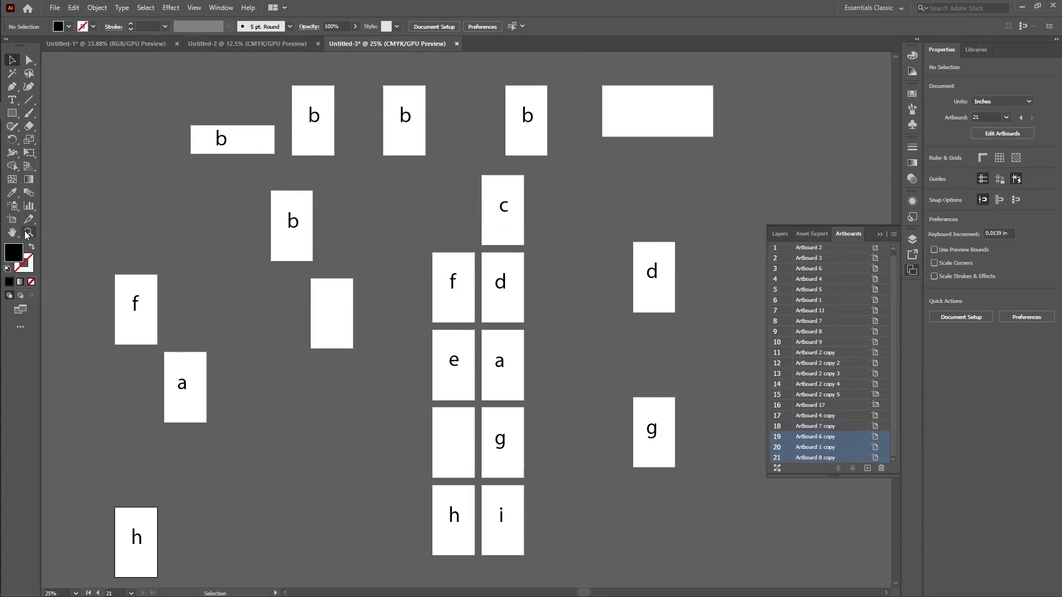
left_click(12, 219)
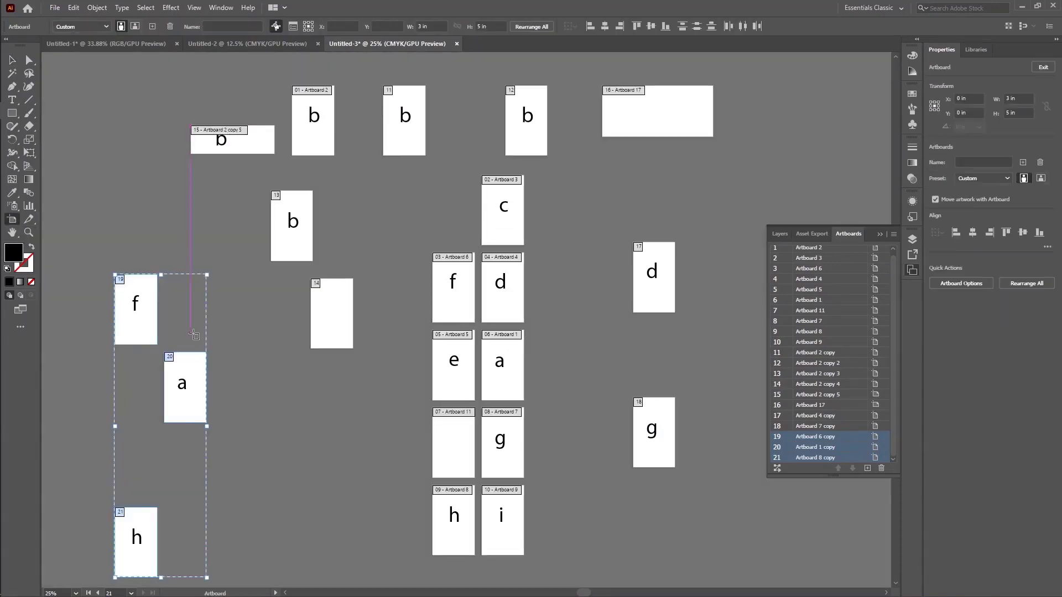
left_click(135, 295)
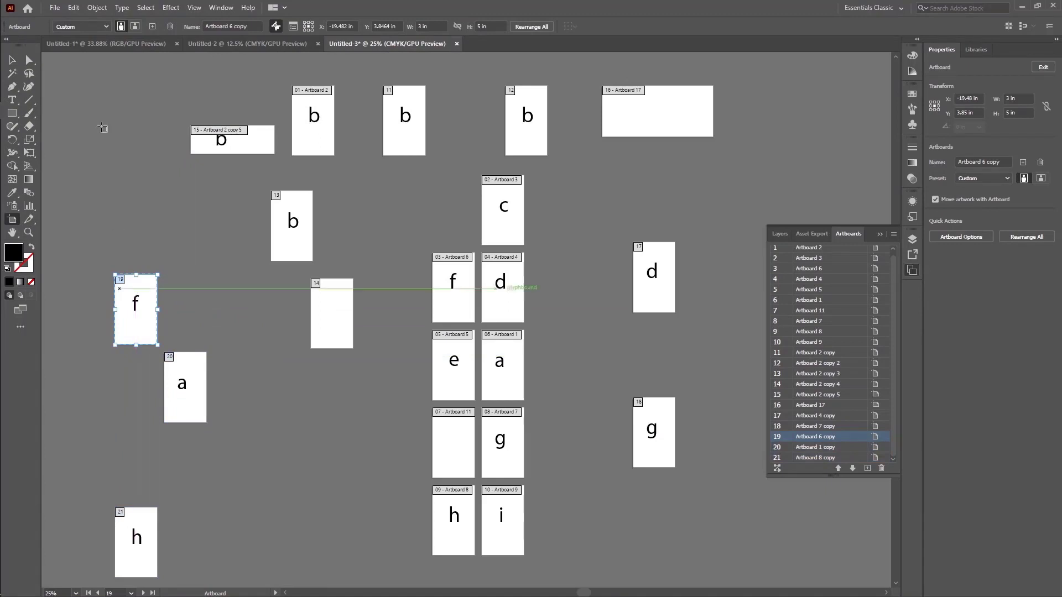
left_click(104, 25)
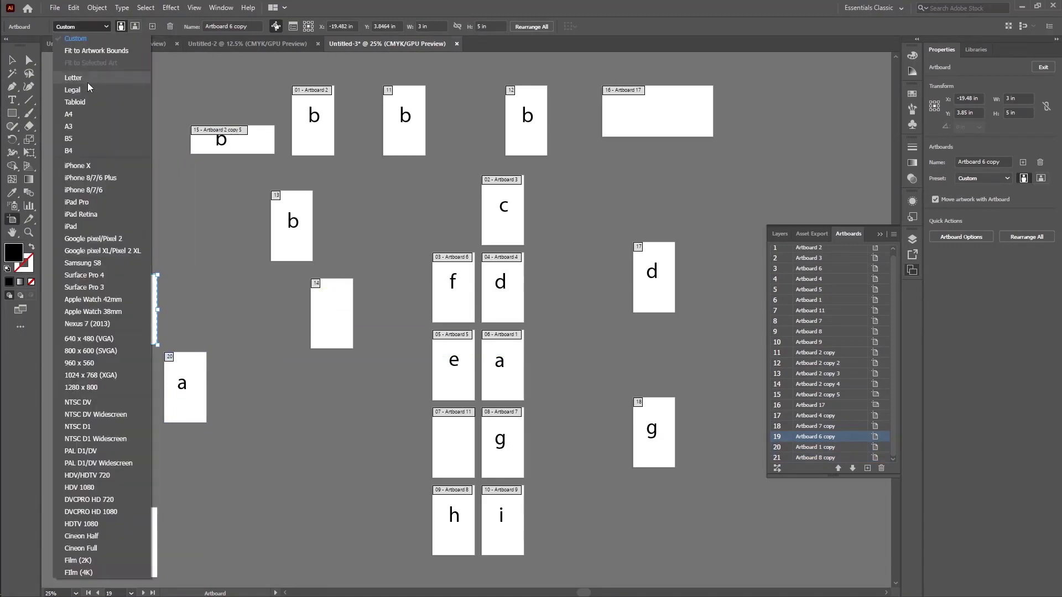
left_click(87, 82)
left_click(92, 26)
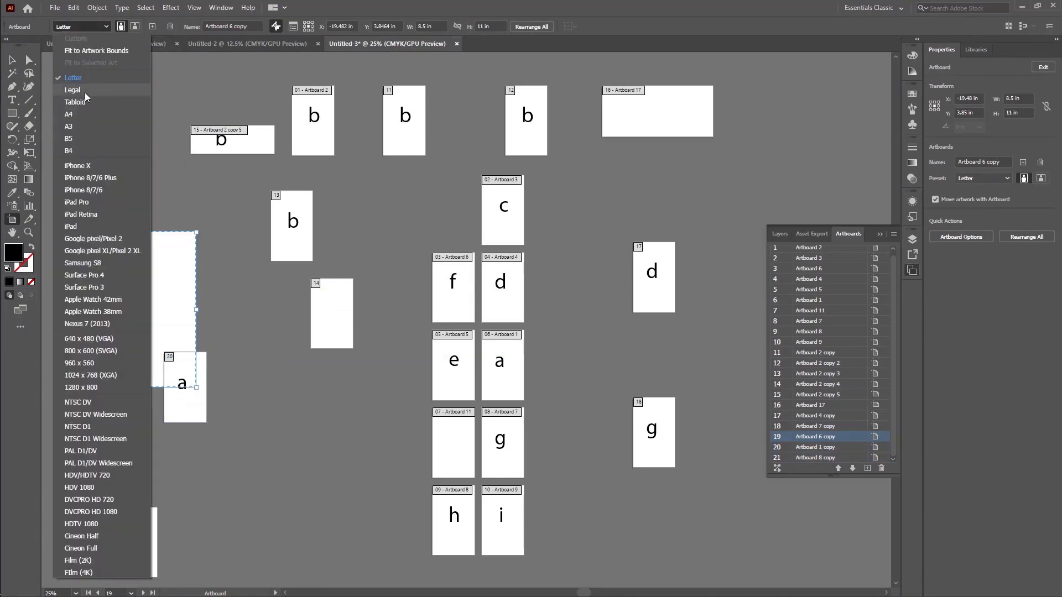
left_click(84, 92)
- Try the A4 and B4 presets on the f artboard copy, ending with the iPad preset
left_click(92, 24)
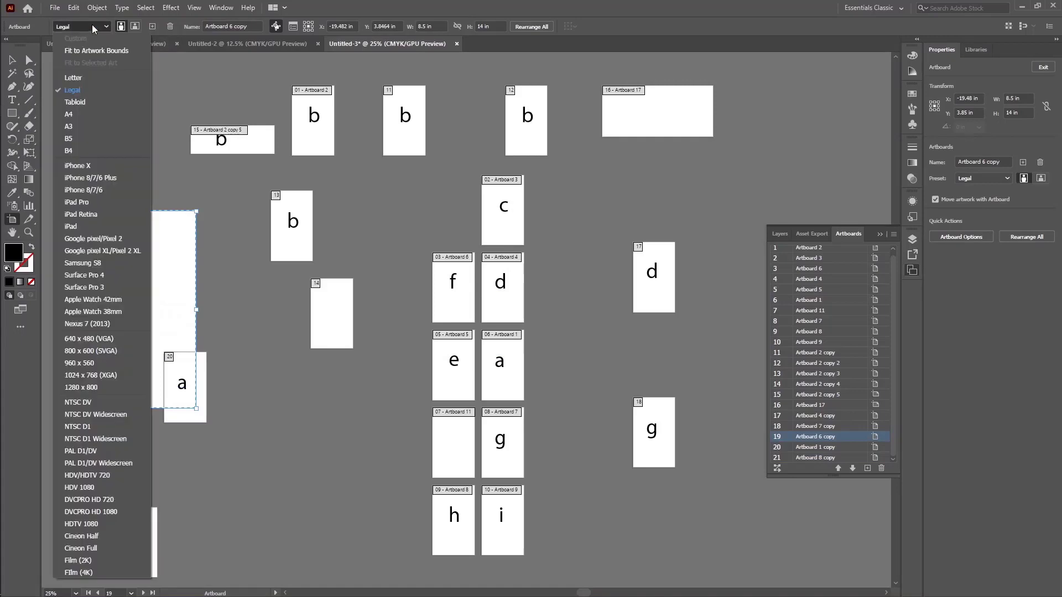
left_click(84, 112)
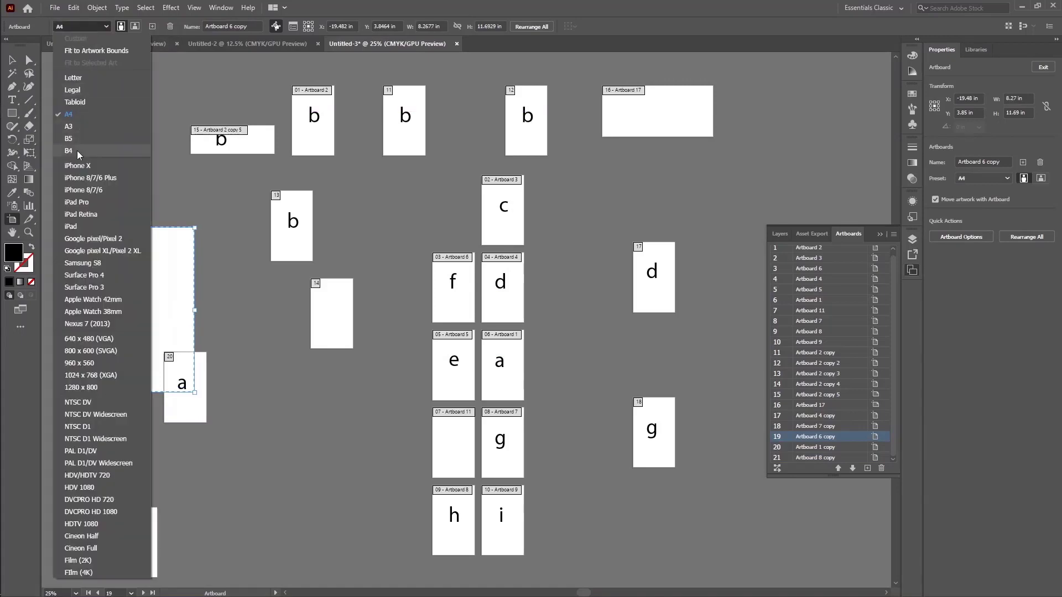
left_click(77, 150)
left_click(83, 25)
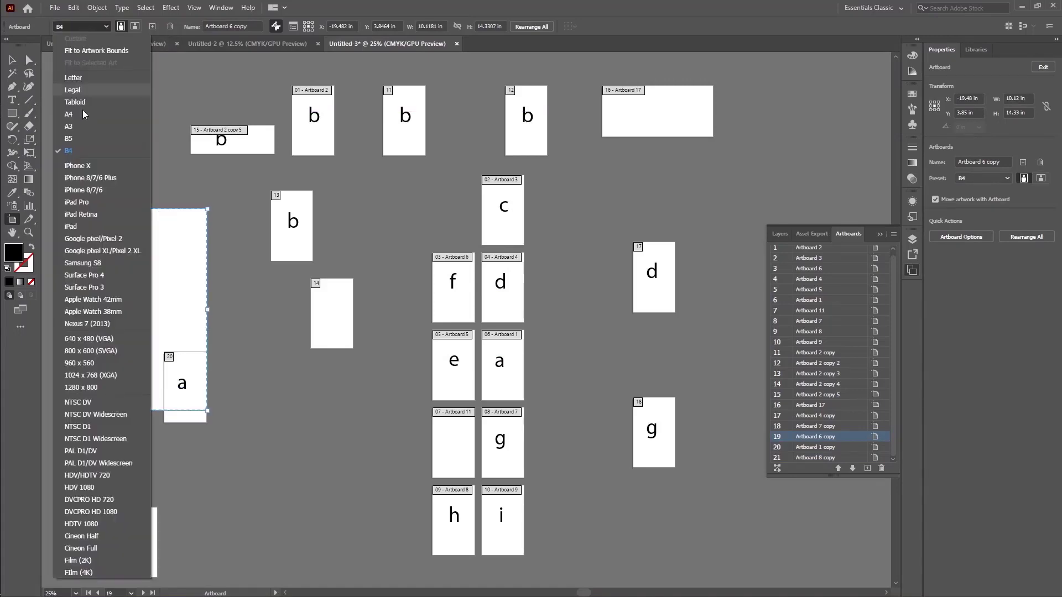
left_click(92, 224)
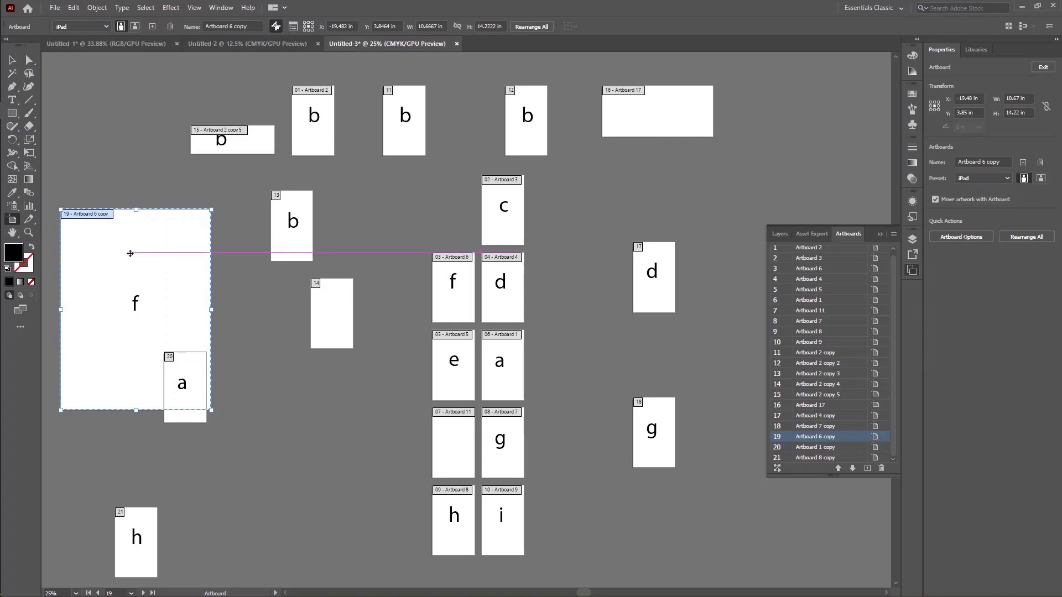
- Delete the f and a artboard copies and the blank artboard to the left of the grid
key("Delete")
left_click(184, 387)
key("Delete")
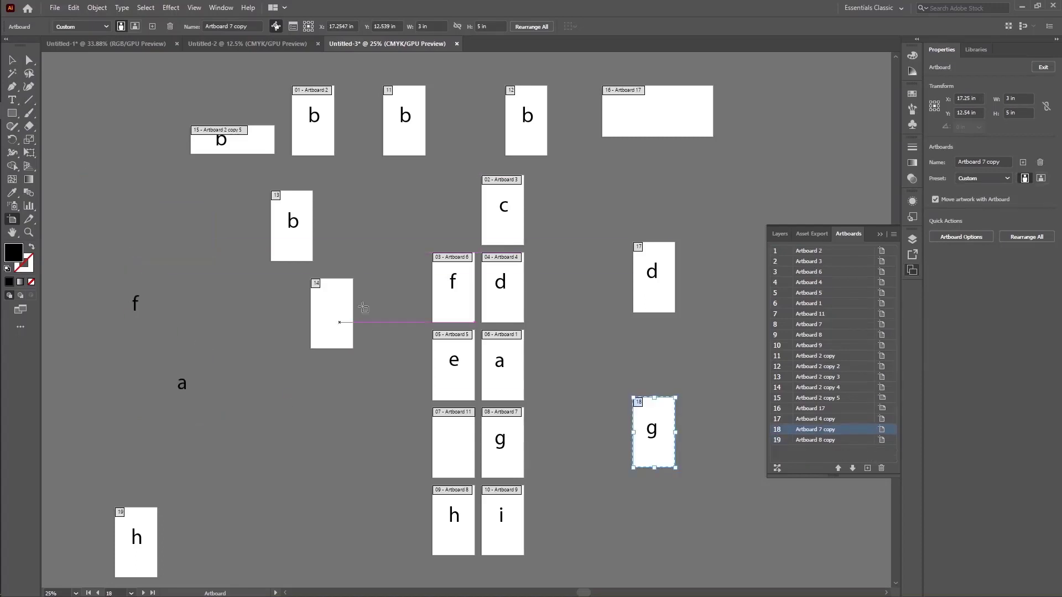
left_click(334, 307)
key("Delete")
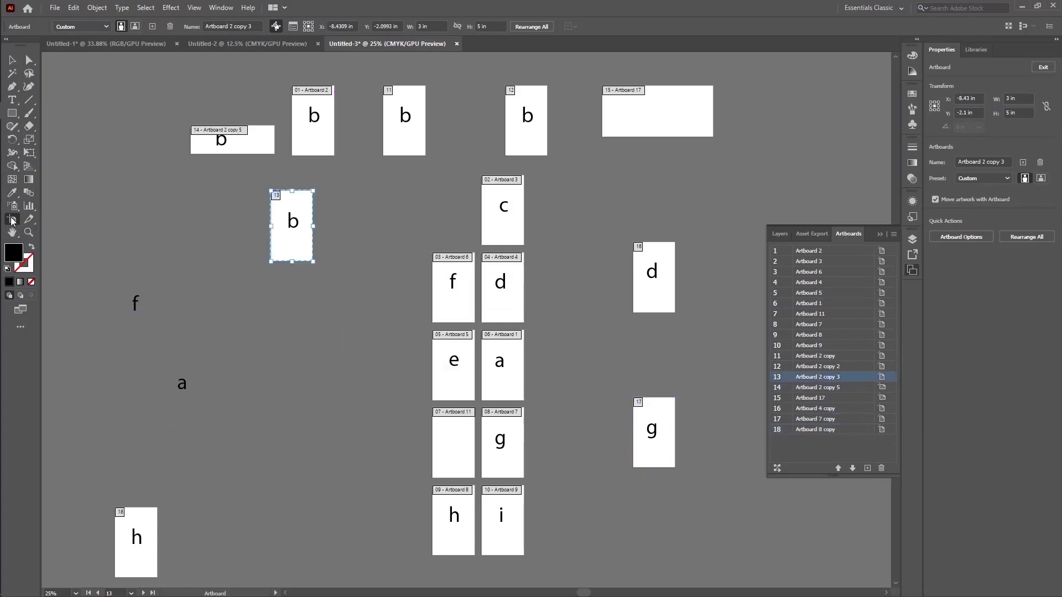
- Delete the b artboard below the top row and the two portrait b artboard copies in the top row
key("Escape")
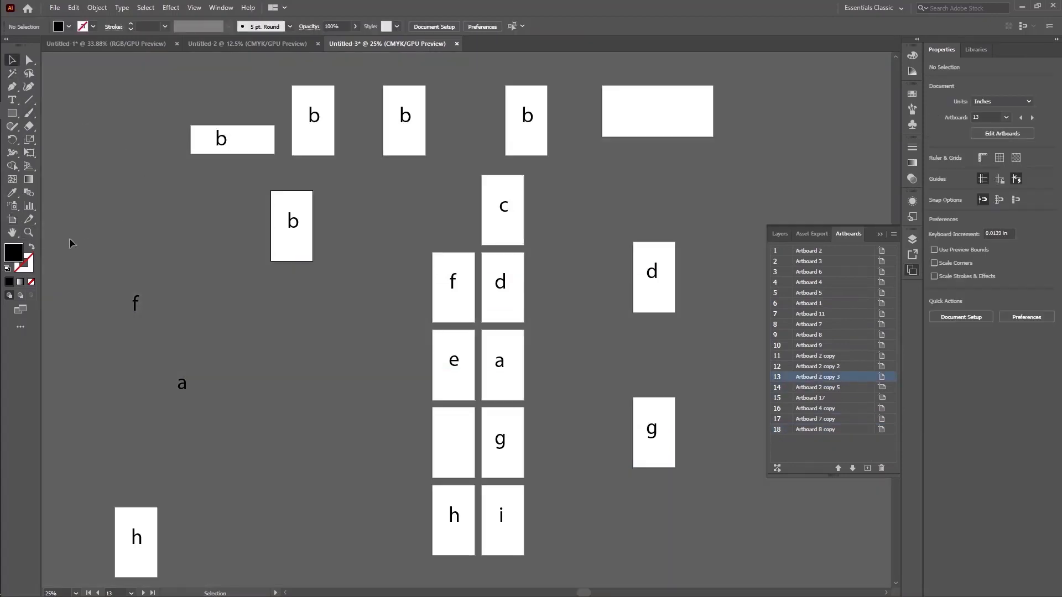
left_click(12, 220)
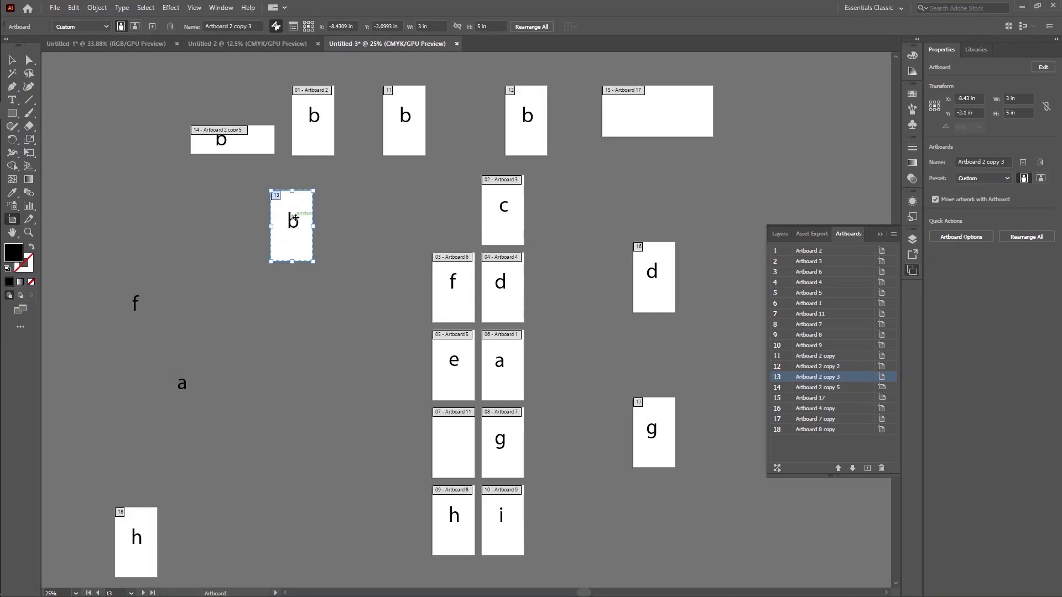
key("Delete")
left_click(404, 132)
key("Delete")
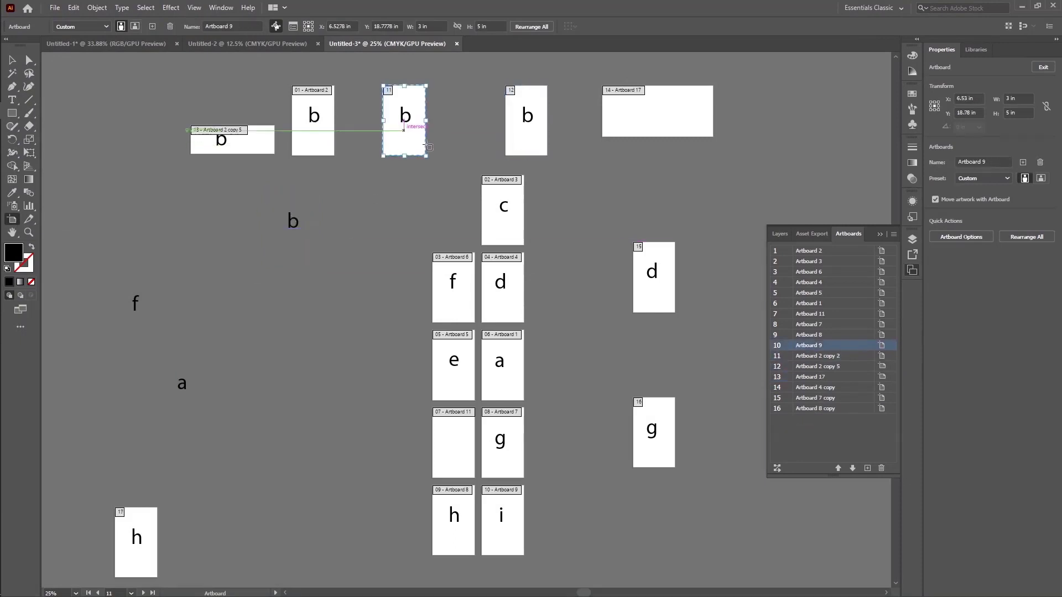
key("Delete")
left_click(539, 122)
key("Delete")
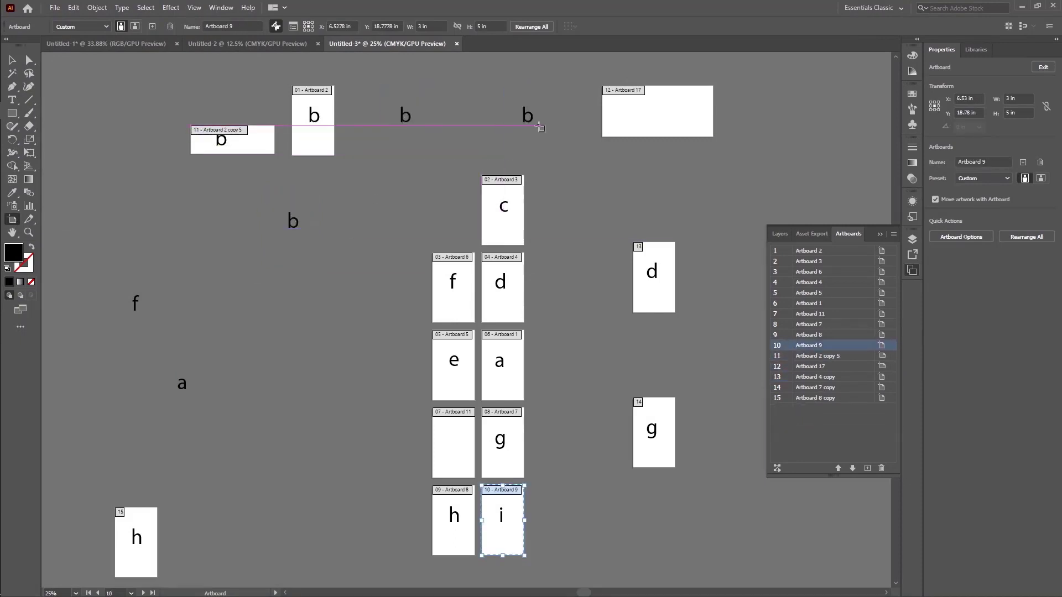
- Delete the blank landscape artboard, the d and g artboard copies, and the c artboard above the grid
left_click(629, 120)
key("Delete")
left_click(659, 290)
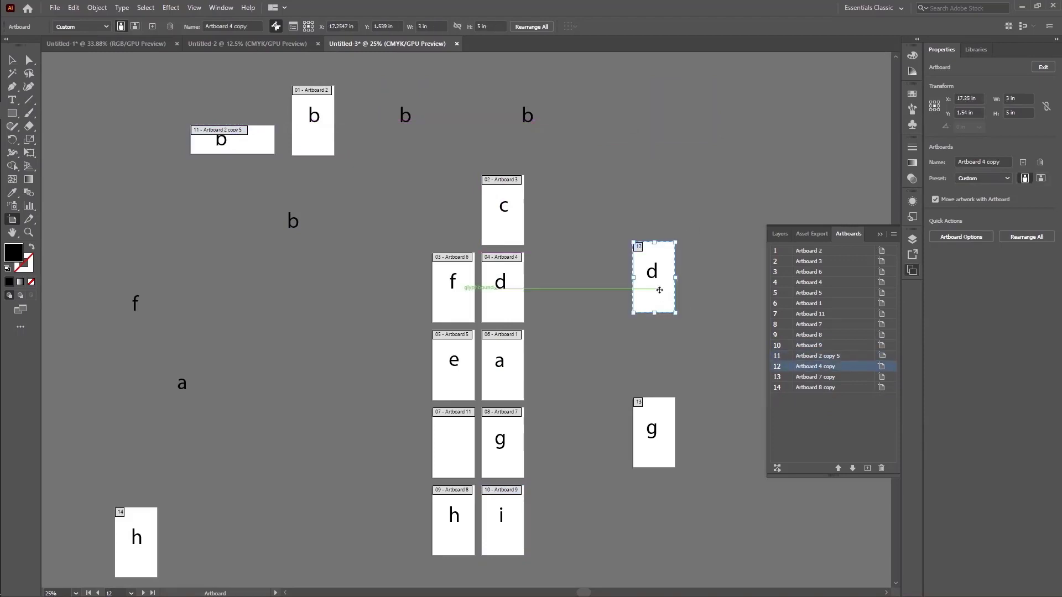
key("Delete")
left_click(668, 433)
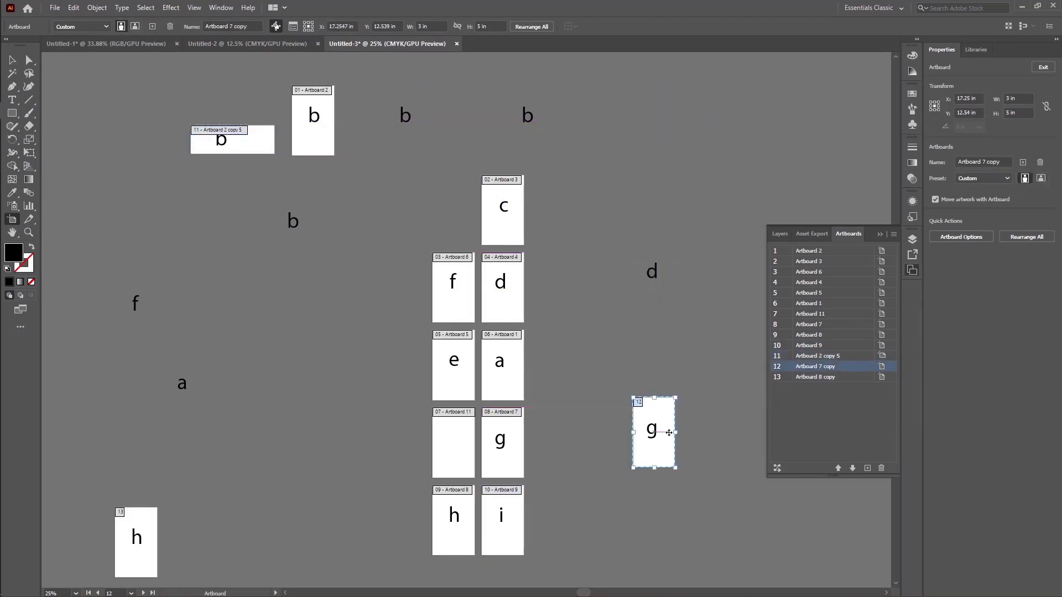
key("Delete")
left_click(506, 210)
key("Delete")
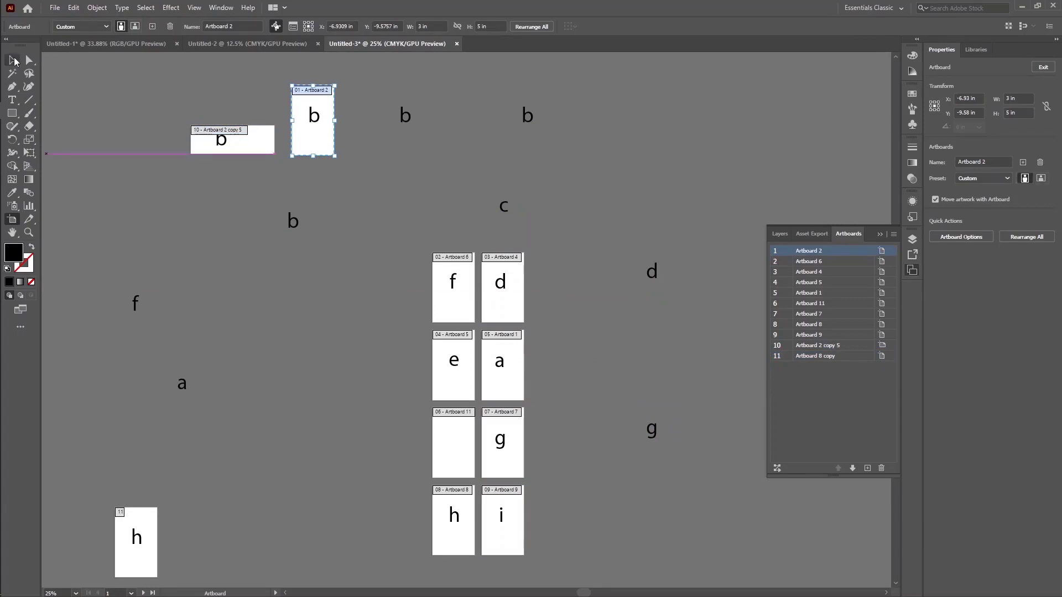
- Select and delete the stray letters left outside the artboards on both sides of the grid
left_click(12, 60)
left_click_drag(290, 407, 321, 444)
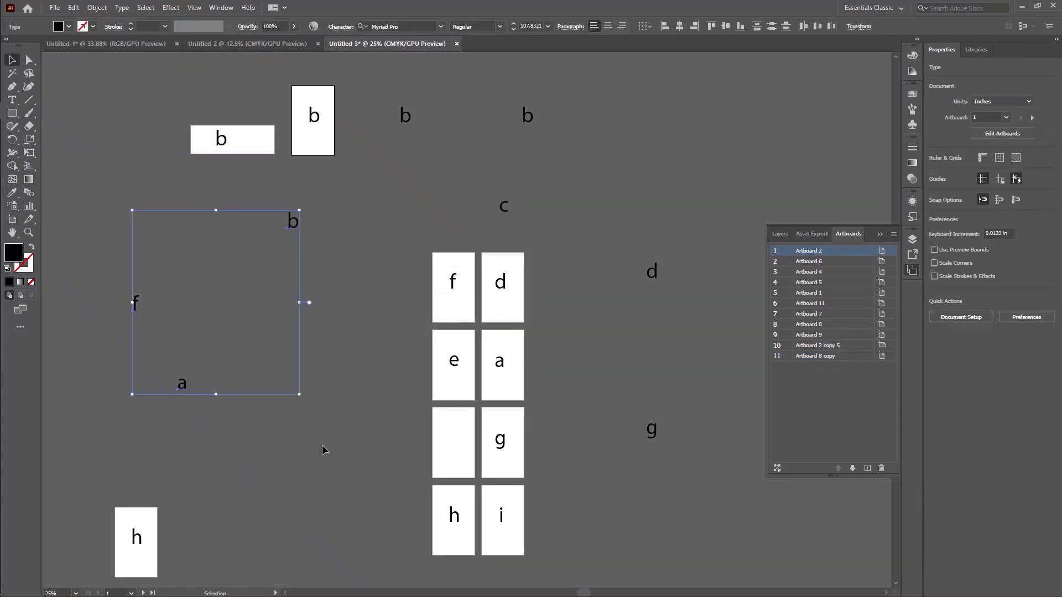
key("Delete")
left_click_drag(389, 95, 713, 491)
key("Delete")
key("Delete")
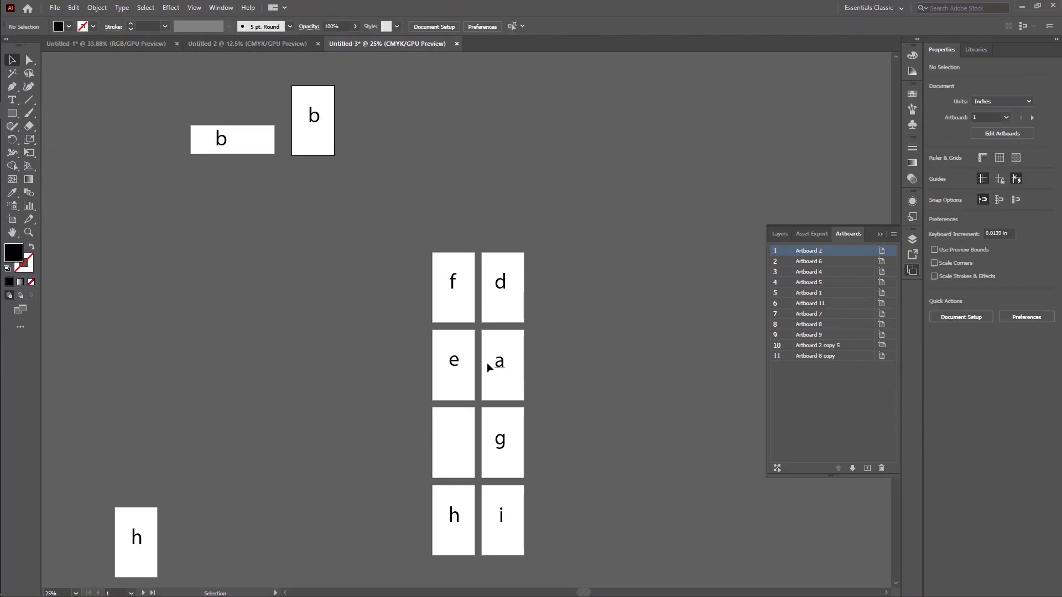
- Delete the f, d and e artboards from the grid, leaving their letters on the canvas
left_click(12, 219)
left_click(461, 307)
key("Delete")
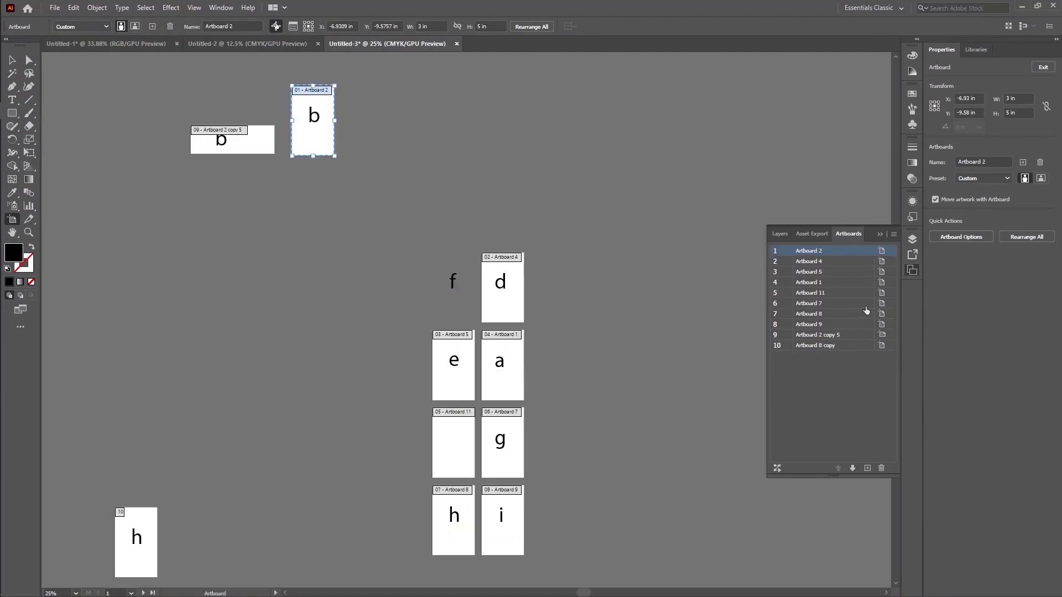
left_click(829, 265)
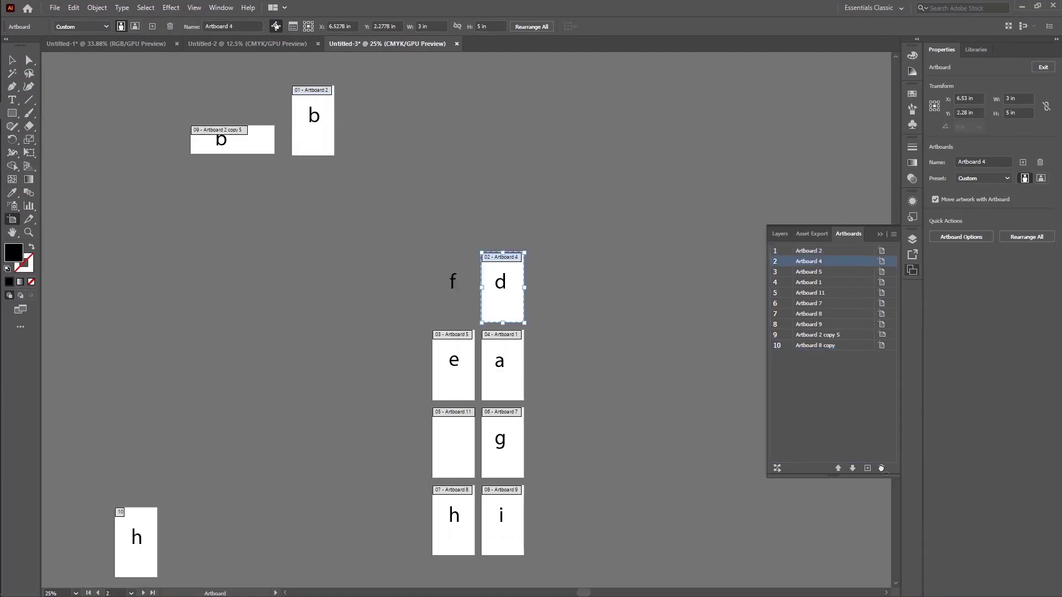
left_click(881, 468)
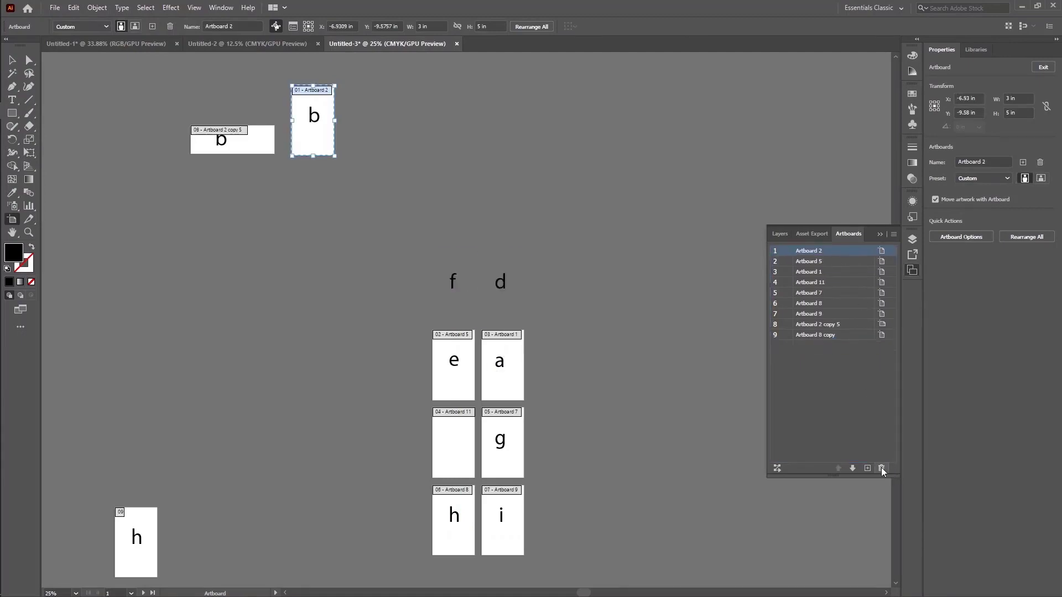
left_click(816, 262)
double_click(827, 259)
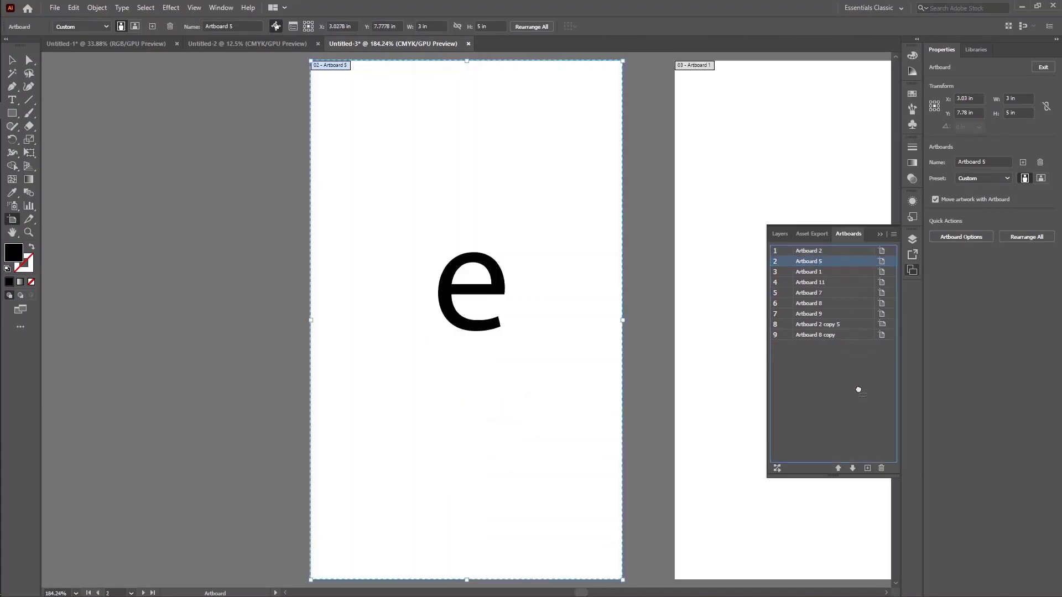
left_click(881, 468)
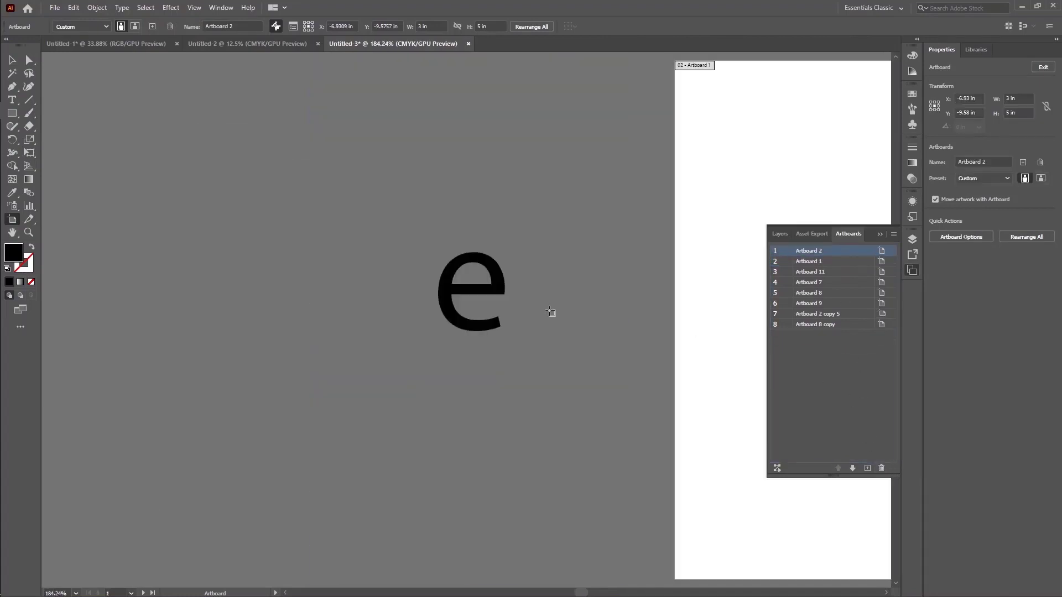
- Examine the canvas around the letters f, d and e and the remaining grid artboards
key("ctrl+minus")
key("ctrl+minus")
key("ctrl+minus")
key("ctrl+minus")
key("ctrl+minus")
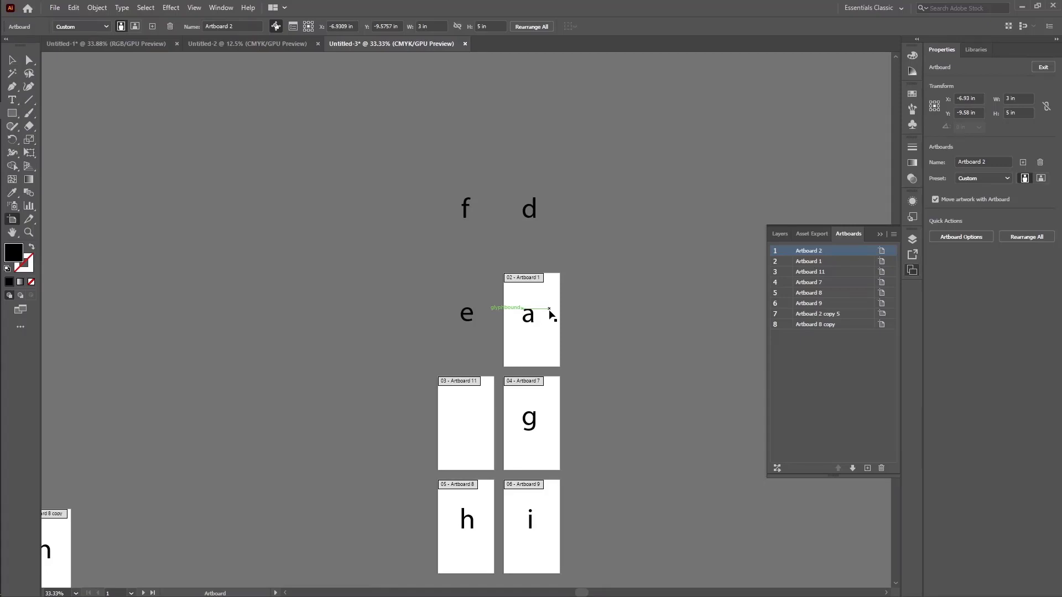
key("ctrl")
key("ctrl+equal")
key("ctrl+equal")
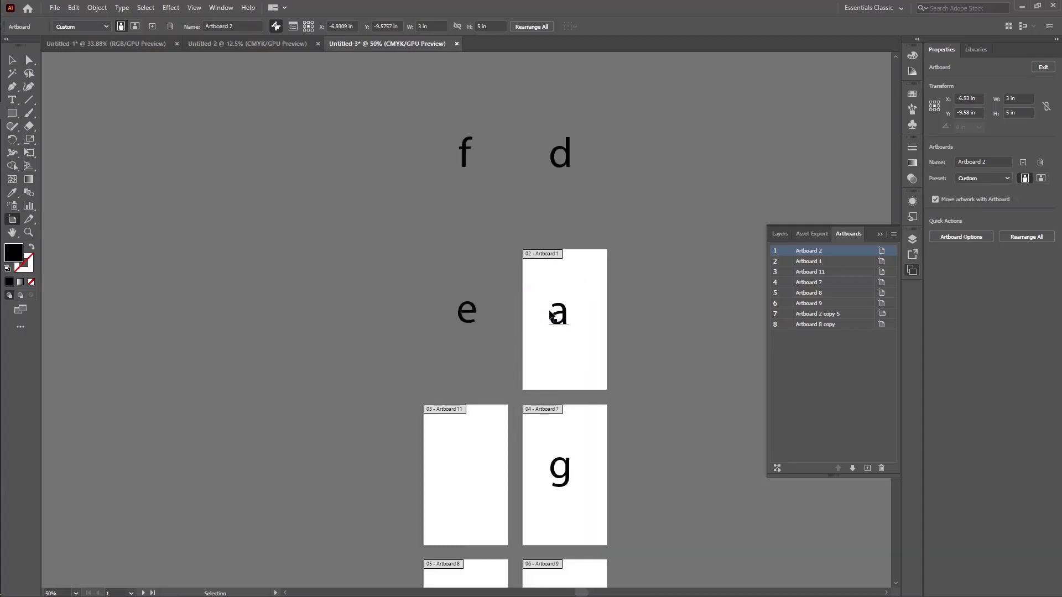
- Draw a black hexagon about 1.58 in wide on the blank artboard beside the g artboard, using the Polygon tool
left_click_drag(355, 270, 402, 277)
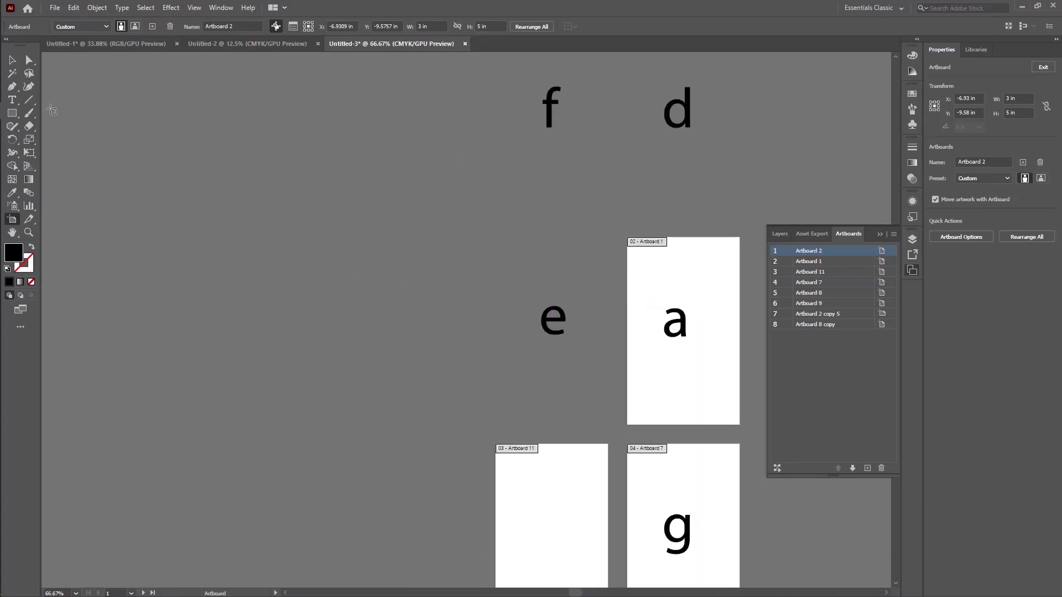
scroll(597, 289, "down", 4)
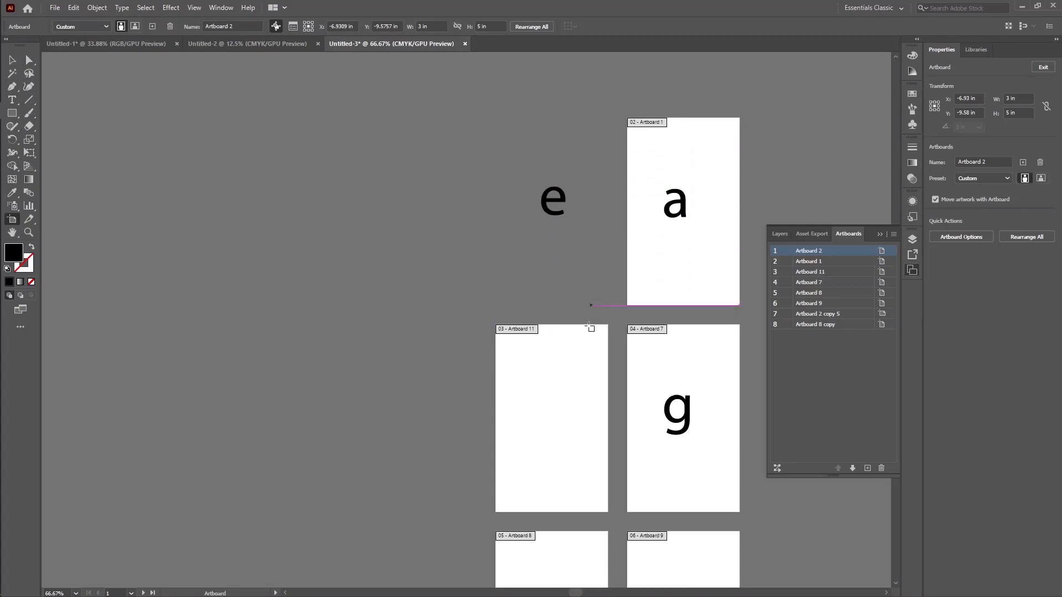
left_click(559, 414)
left_click(15, 61)
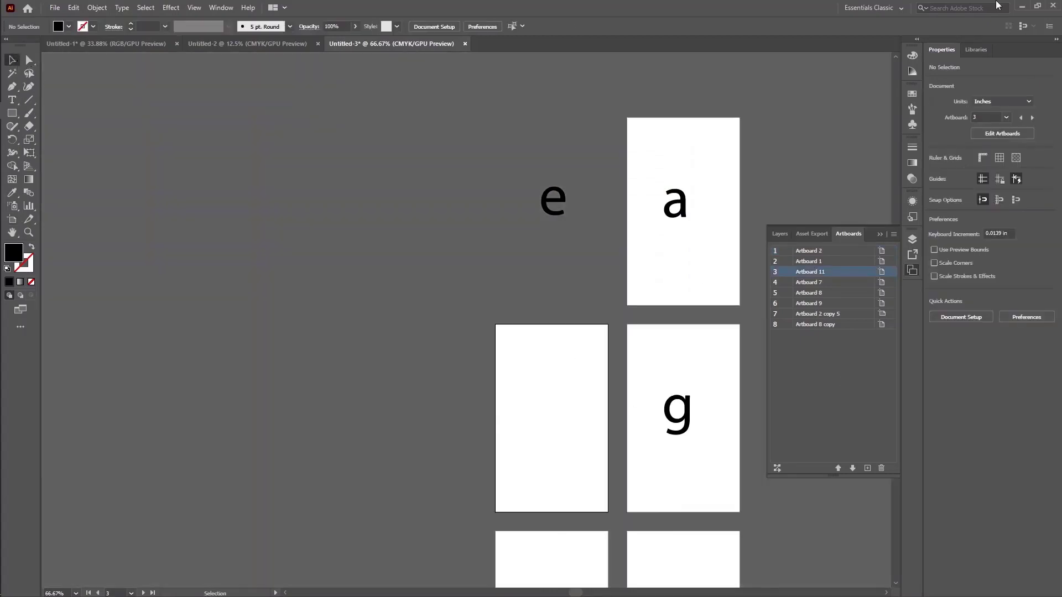
left_click_drag(689, 412, 589, 349)
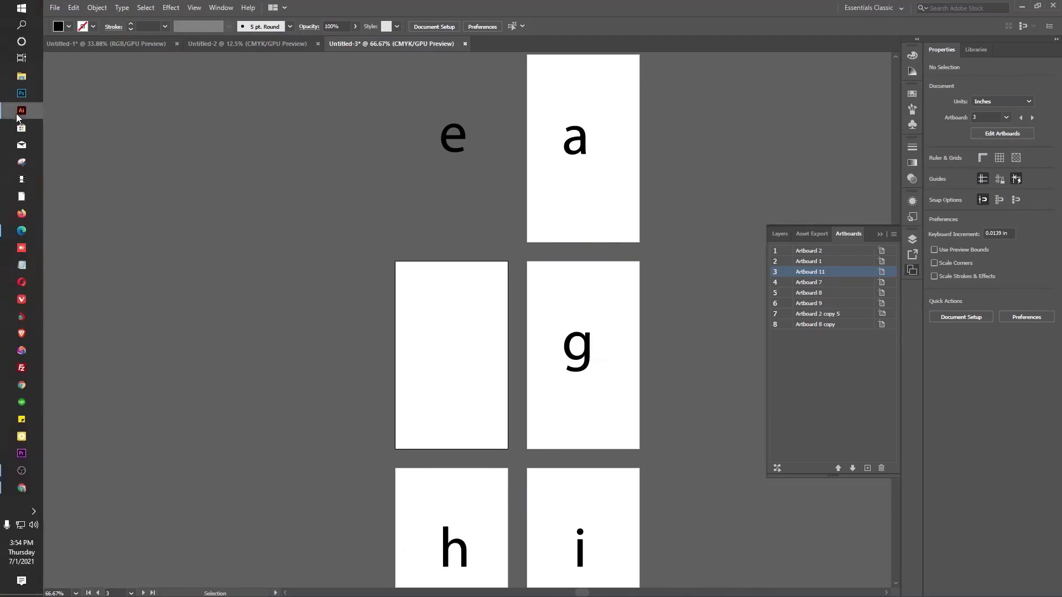
left_click(12, 114)
left_click(13, 113)
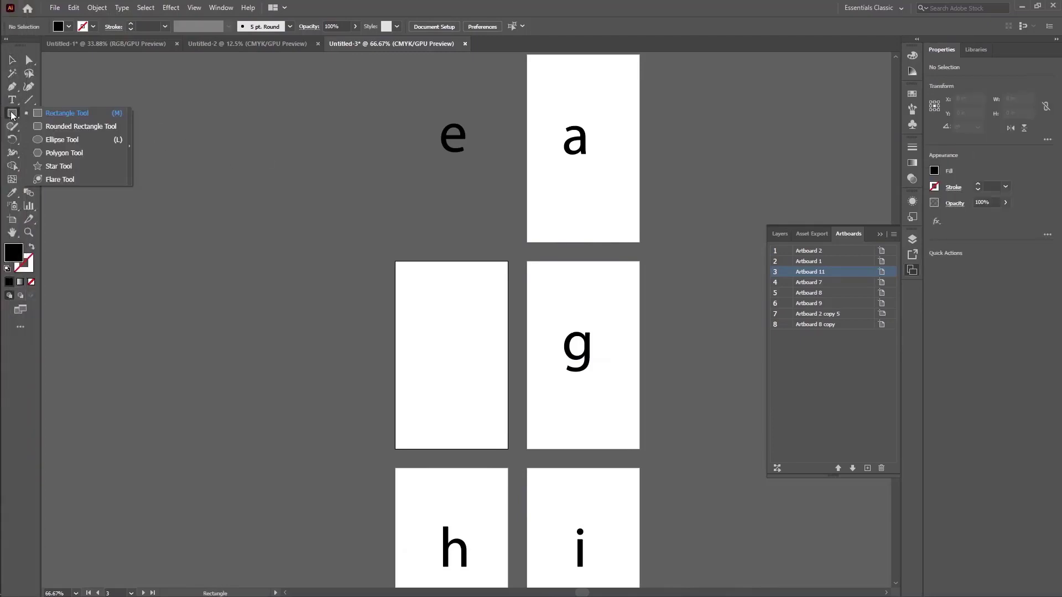
left_click(61, 152)
left_click_drag(439, 330, 467, 340)
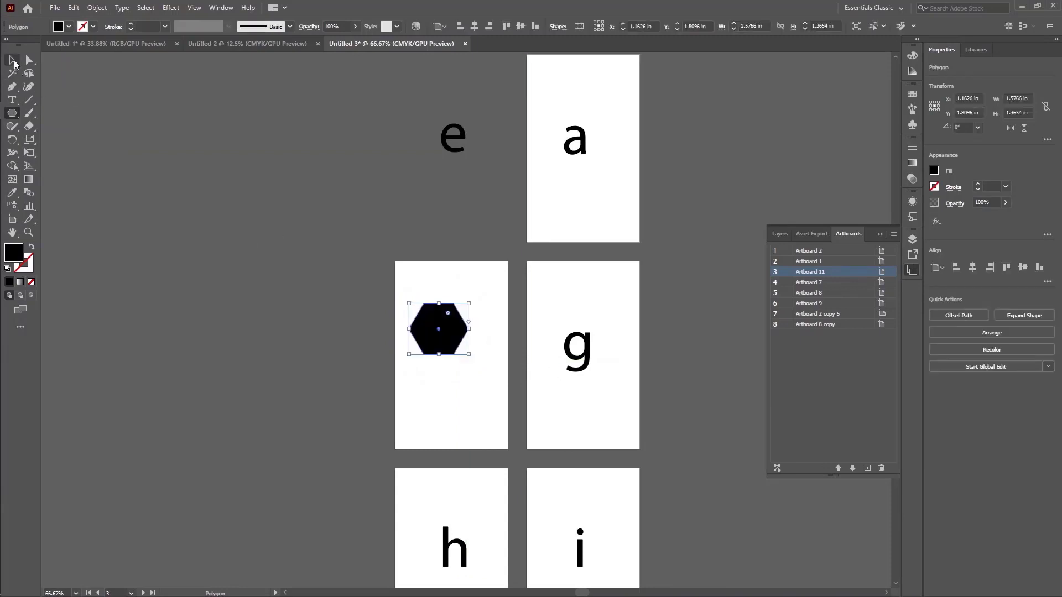
- Move the hexagon to the middle of its artboard and align it to the vertical centre
left_click(12, 61)
left_click_drag(444, 332, 457, 355)
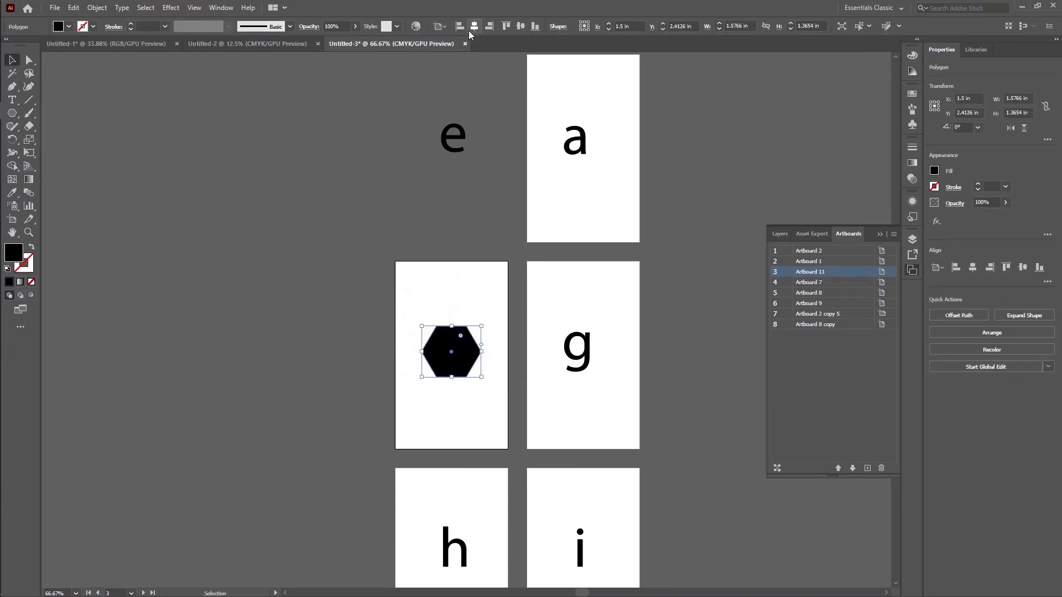
left_click(520, 26)
left_click_drag(331, 271, 484, 387)
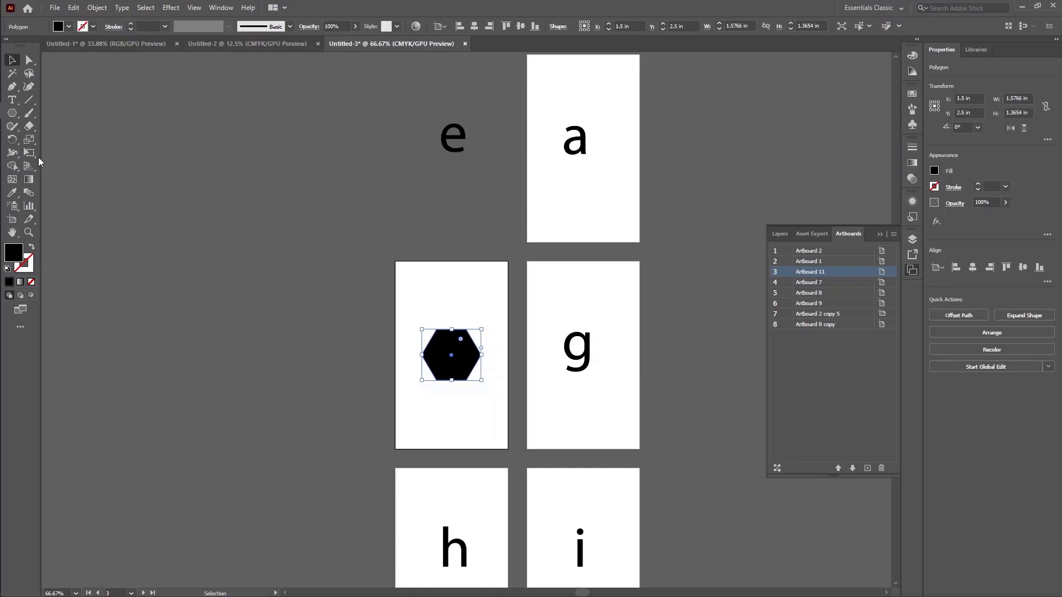
- Try the Fit to Artwork Bounds preset on the hexagon's artboard, inspect the whole canvas, and undo the resize
left_click(11, 220)
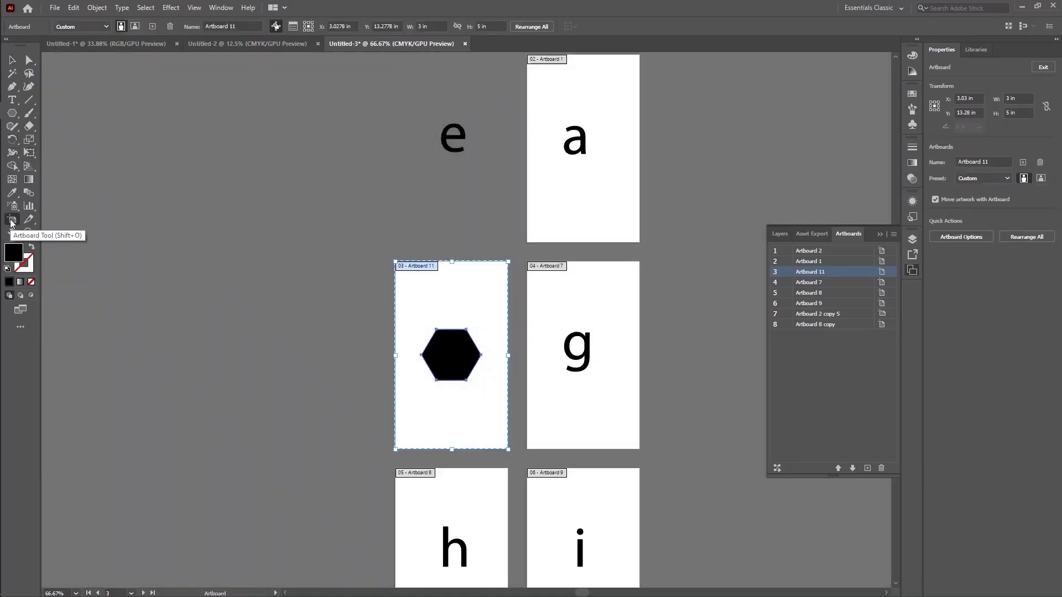
left_click(105, 26)
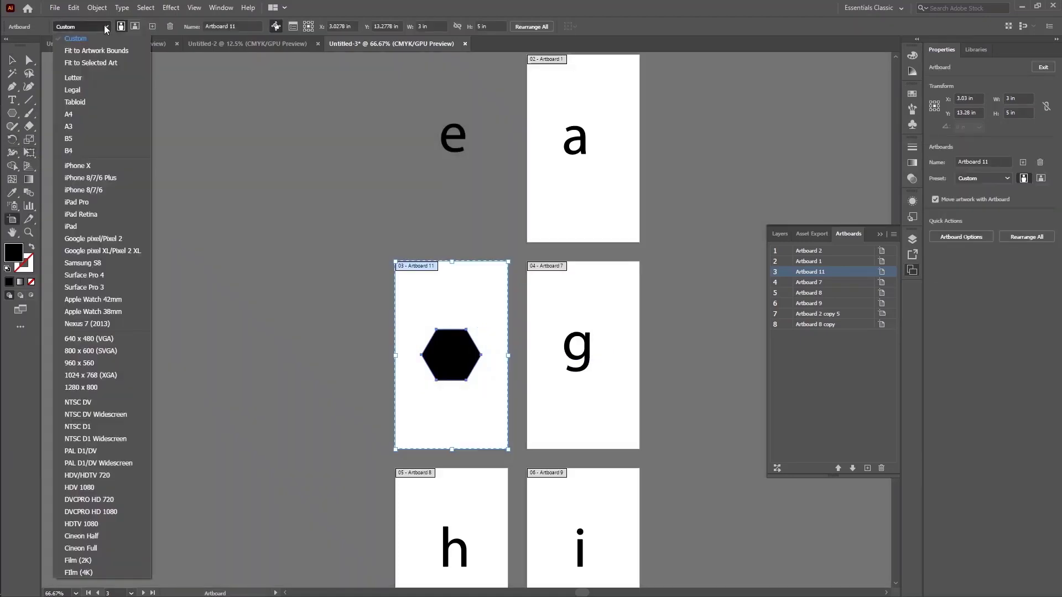
left_click(118, 52)
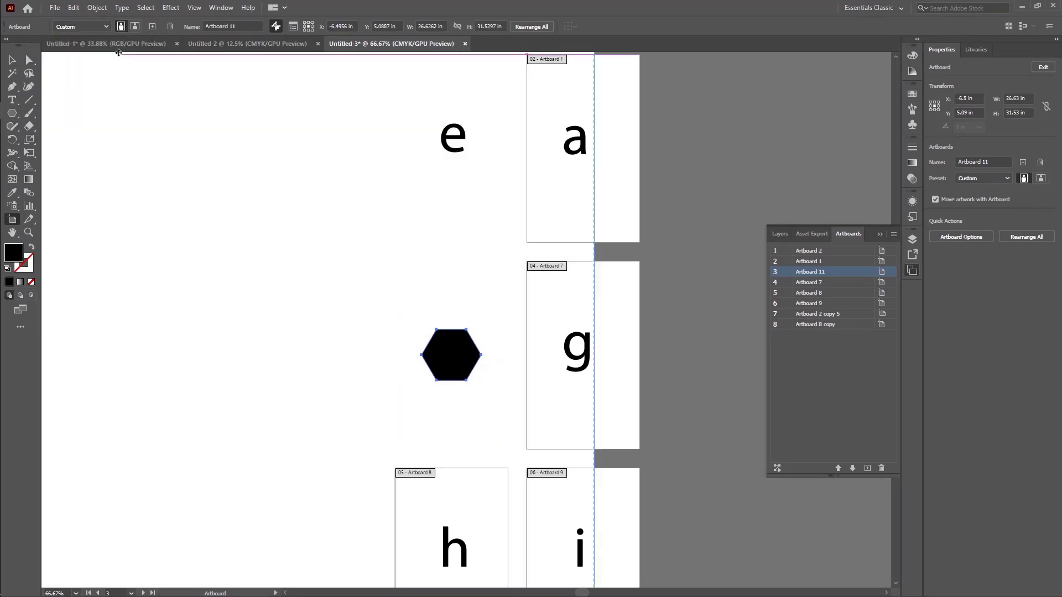
key("ctrl+0")
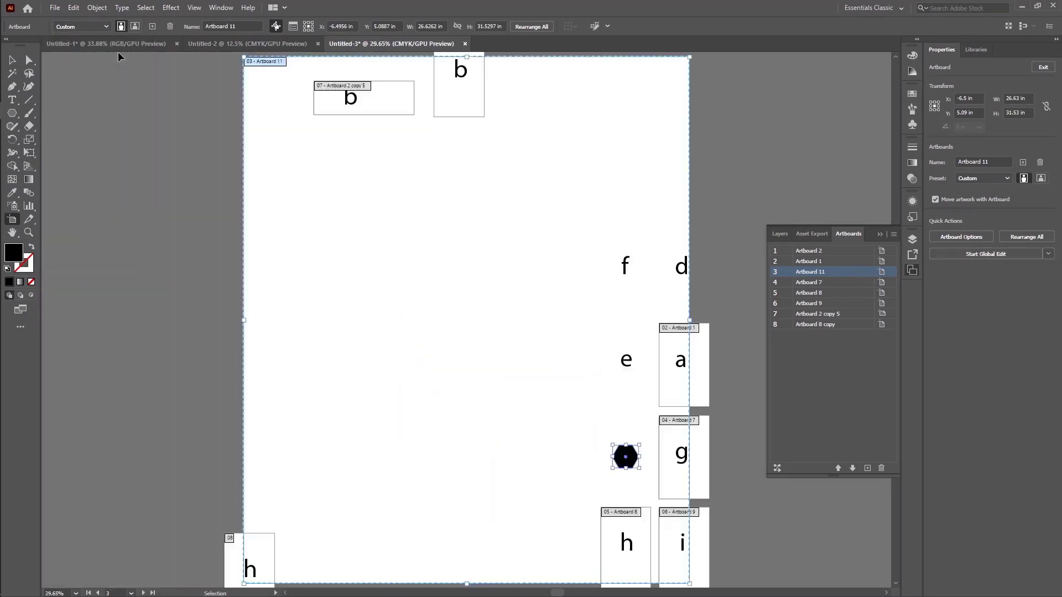
key("ctrl+minus")
key("ctrl+minus")
key("ctrl+minus")
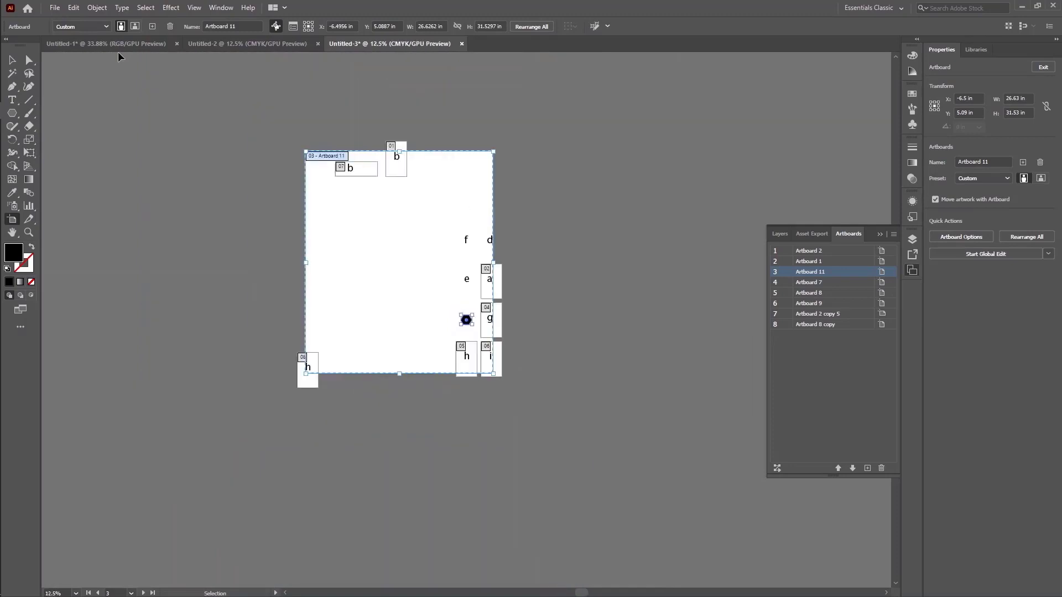
key("ctrl+z")
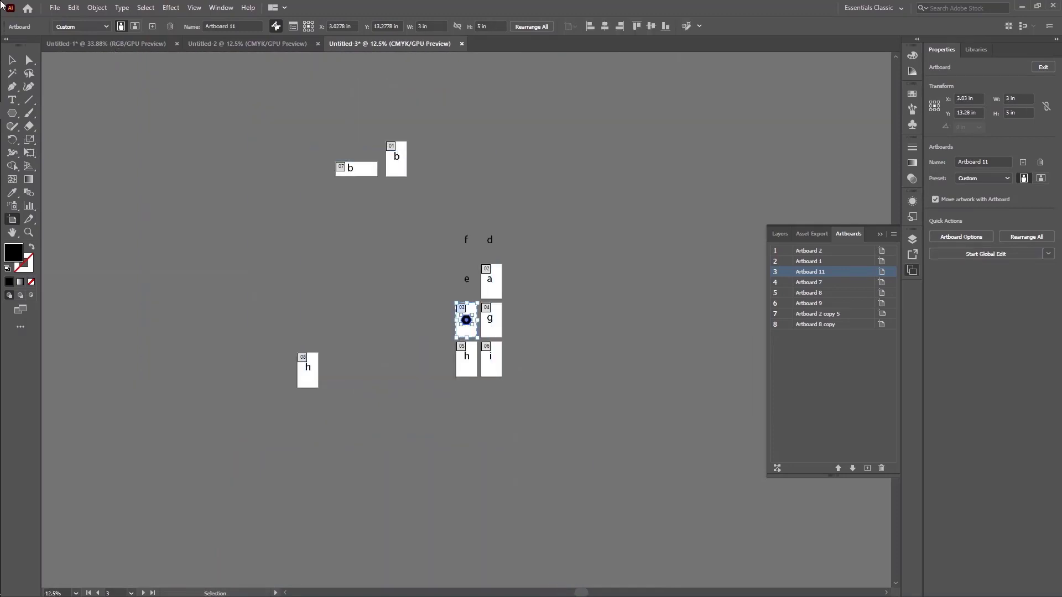
left_click(13, 60)
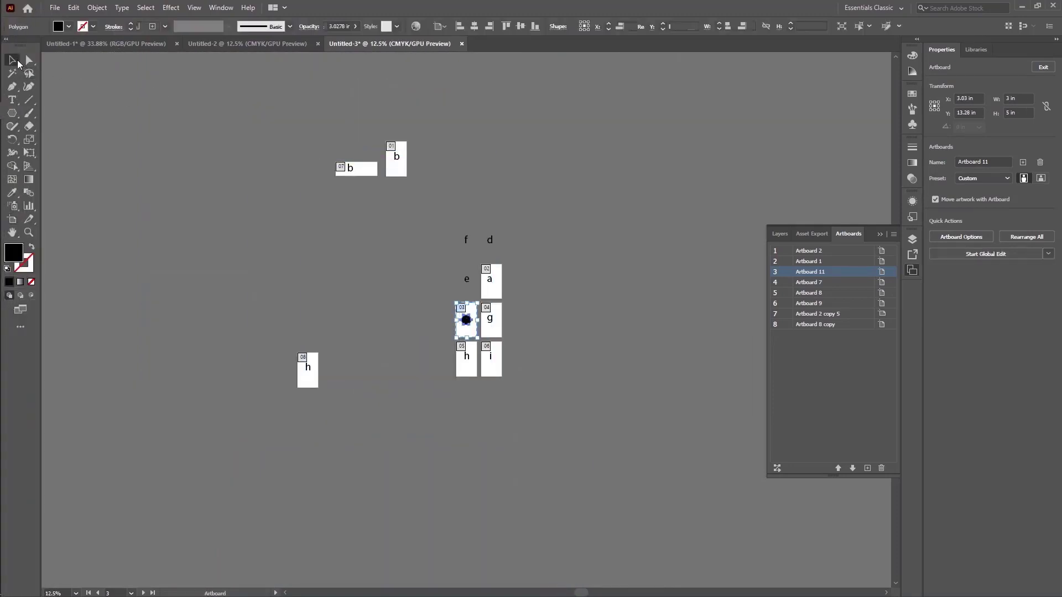
key("ctrl+n")
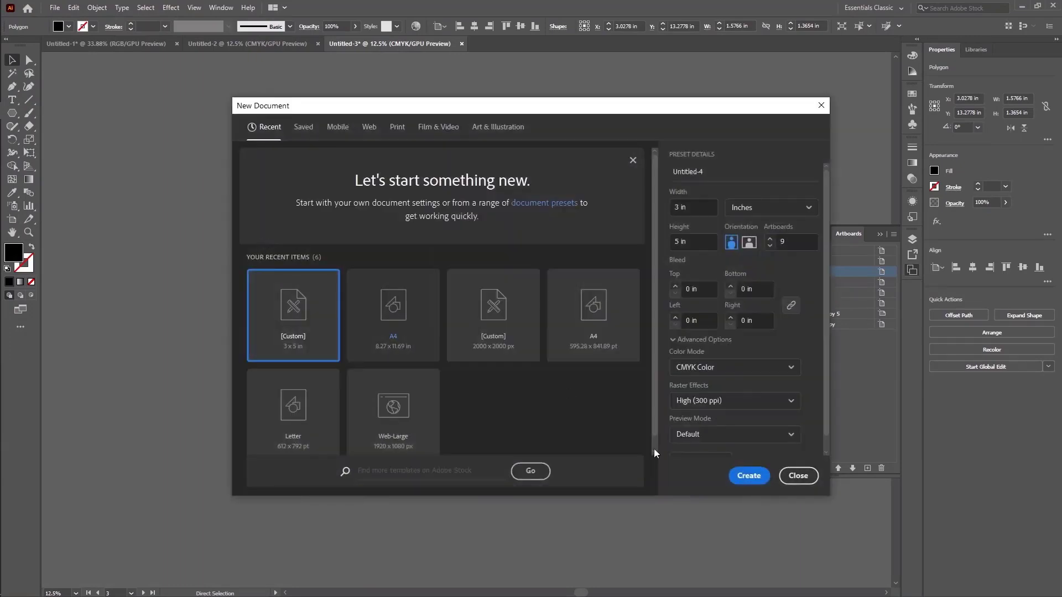
left_click(747, 474)
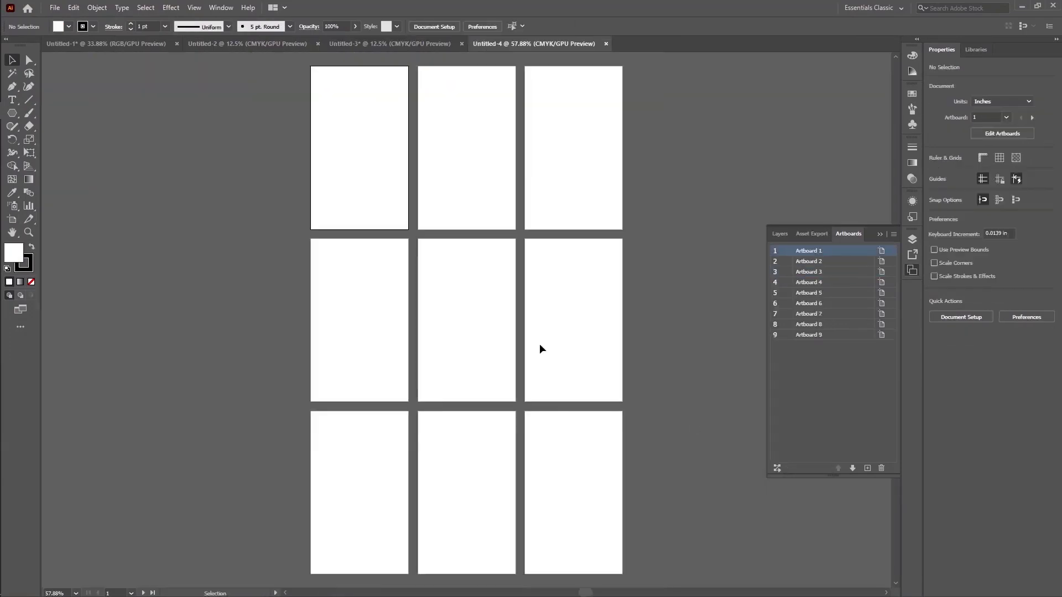
left_click(606, 44)
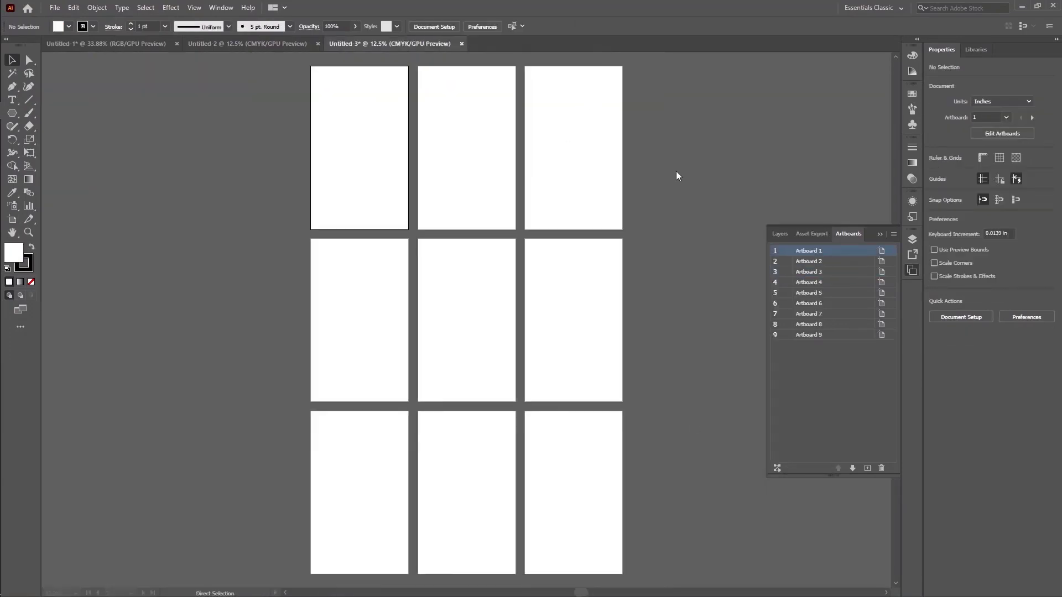
- Create a new 3 x 5 in CMYK document with a single artboard
key("ctrl+n")
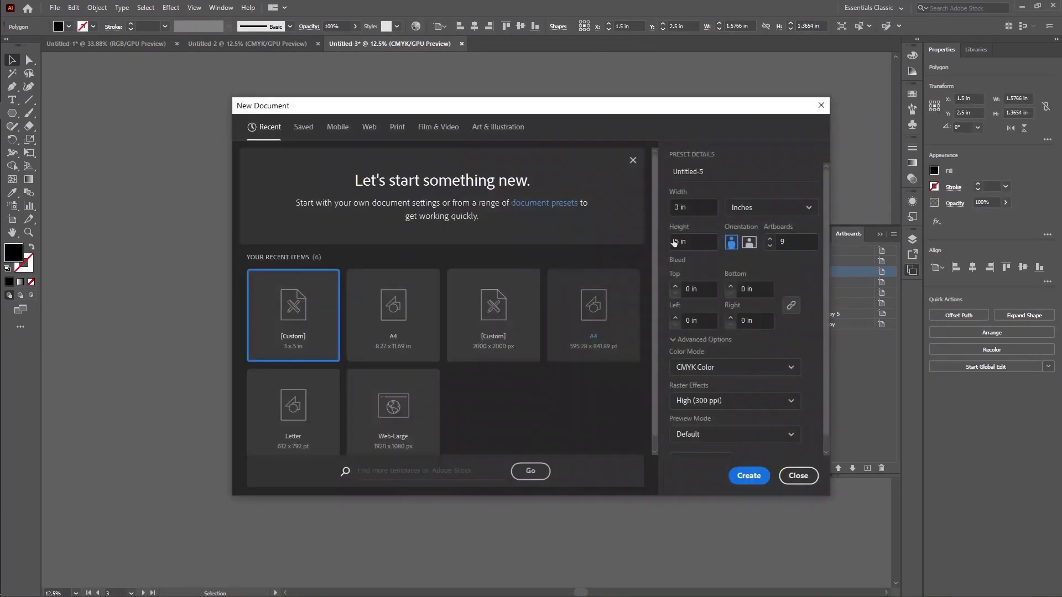
left_click(770, 247)
left_click(770, 246)
left_click(770, 247)
left_click(769, 247)
left_click(770, 246)
left_click(749, 475)
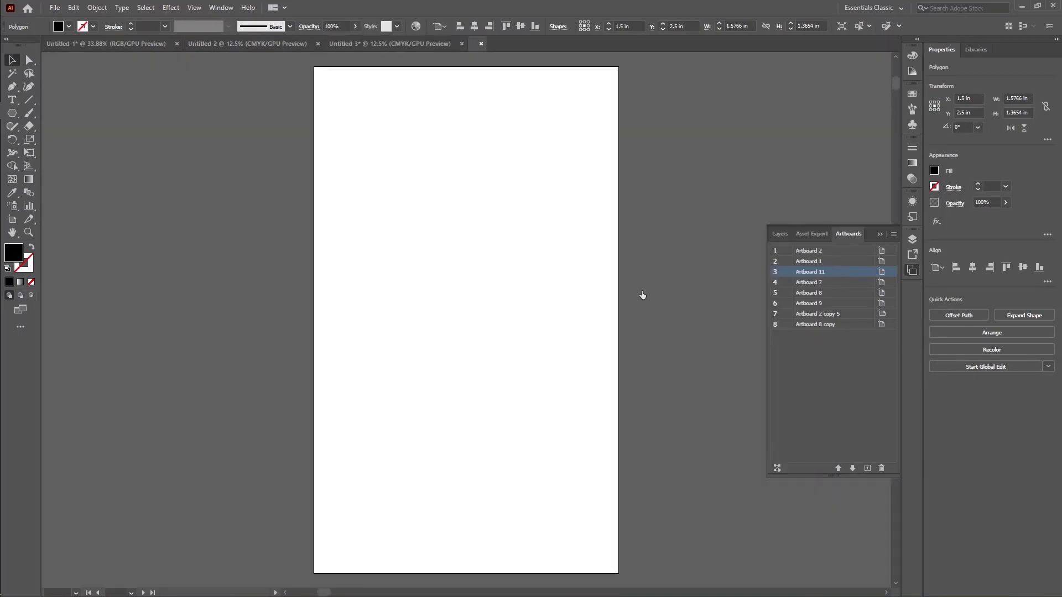
- Draw a tilted hexagon about 2.03 x 2.17 in, swap its fill and stroke to get a black fill, and centre it on the artboard
left_click(11, 113)
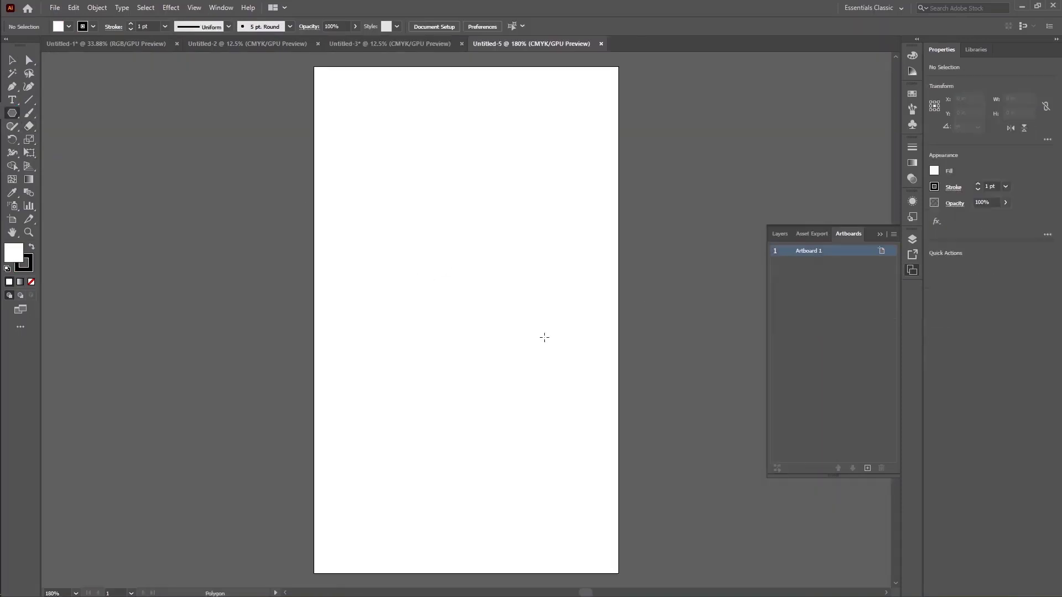
left_click_drag(431, 257, 533, 299)
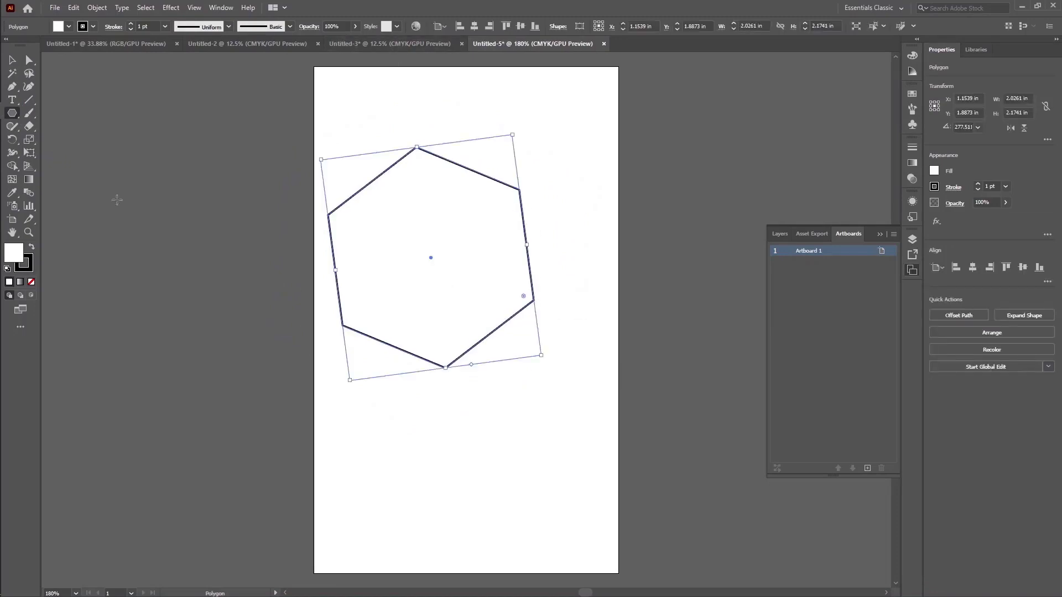
left_click(31, 247)
left_click(471, 27)
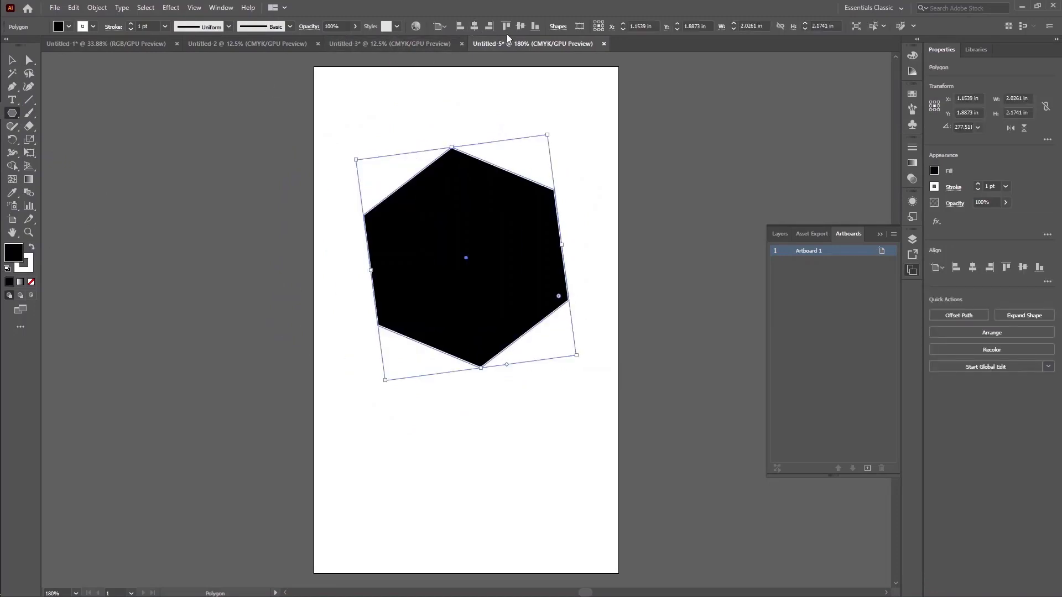
left_click(520, 26)
key("v")
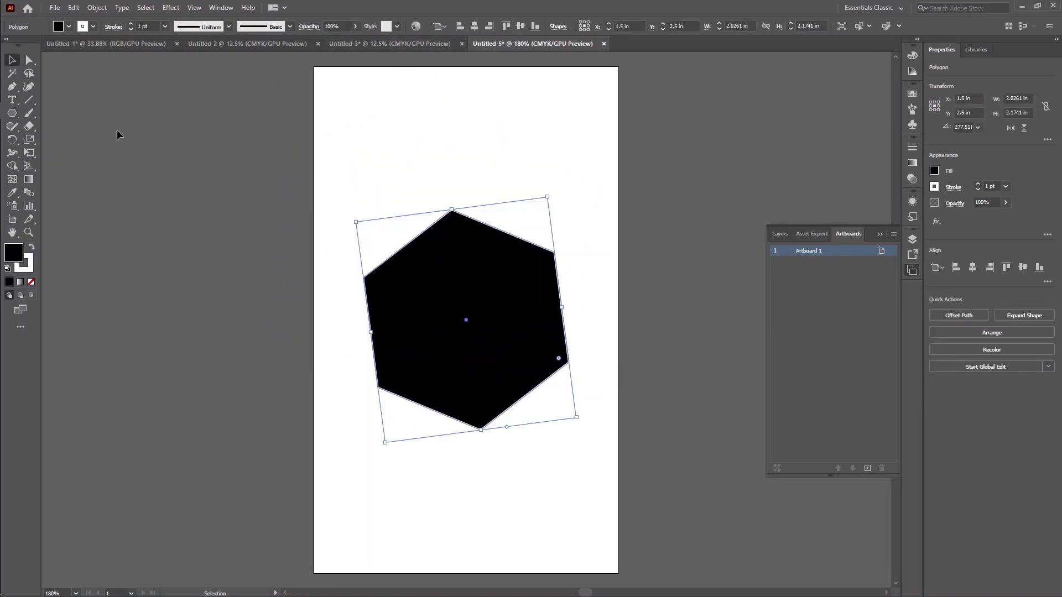
- Resize the artboard to the hexagon with the Fit to Artwork Bounds preset and deselect everything
left_click(13, 220)
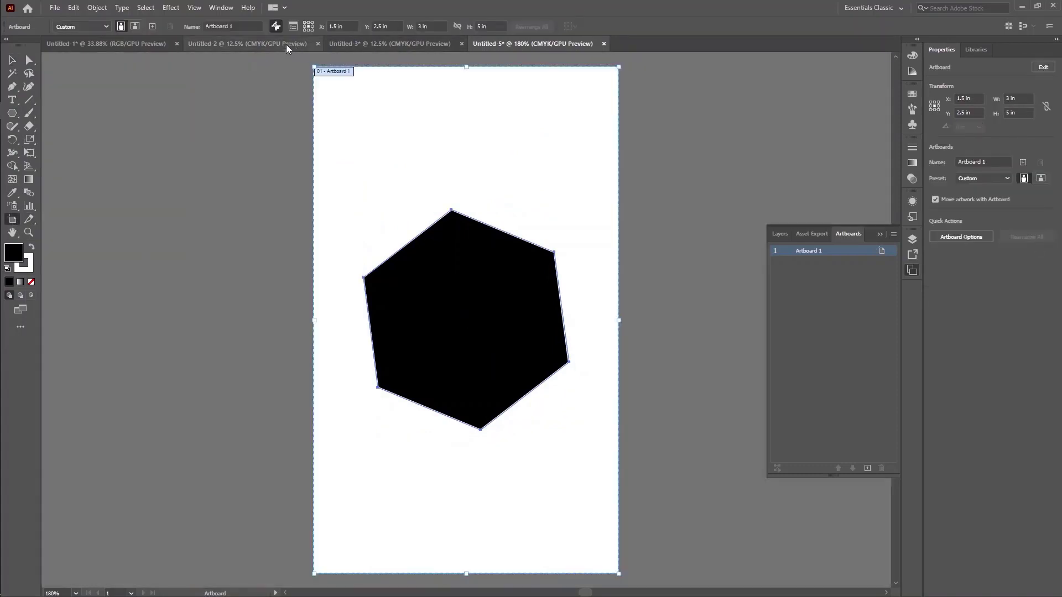
left_click(102, 26)
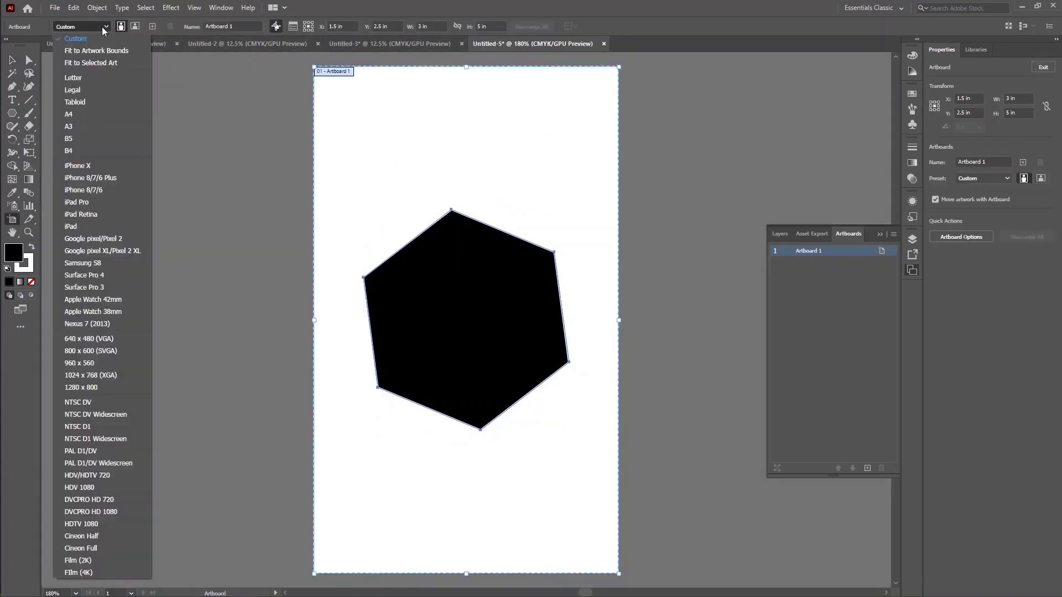
left_click(125, 52)
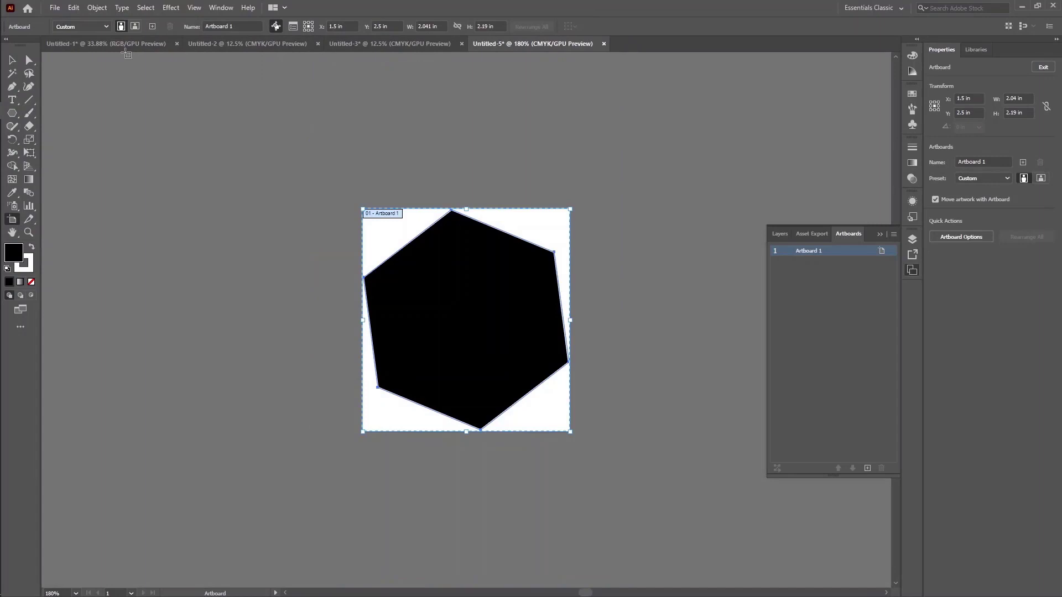
left_click(10, 62)
left_click(218, 192)
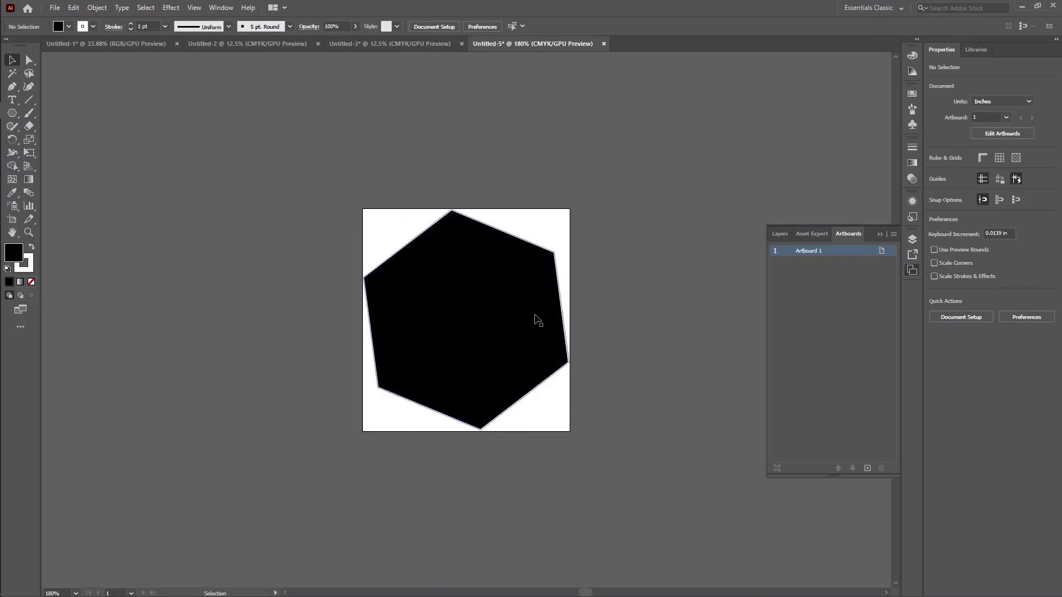
- Create another 3 x 5 in single-artboard document and draw a black-filled star about 1.77 in wide on it
key("ctrl+n")
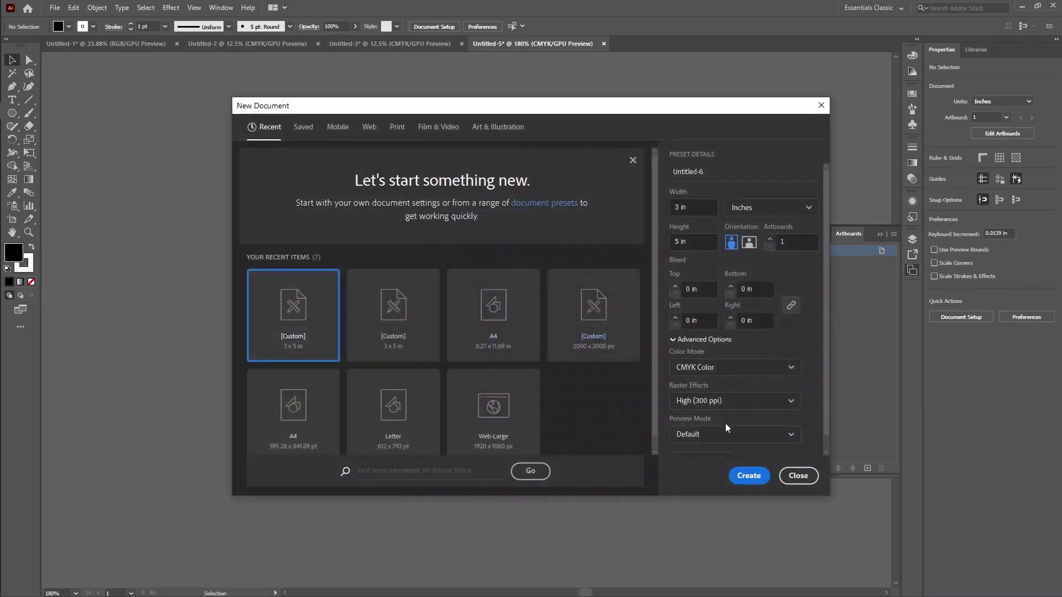
left_click(746, 477)
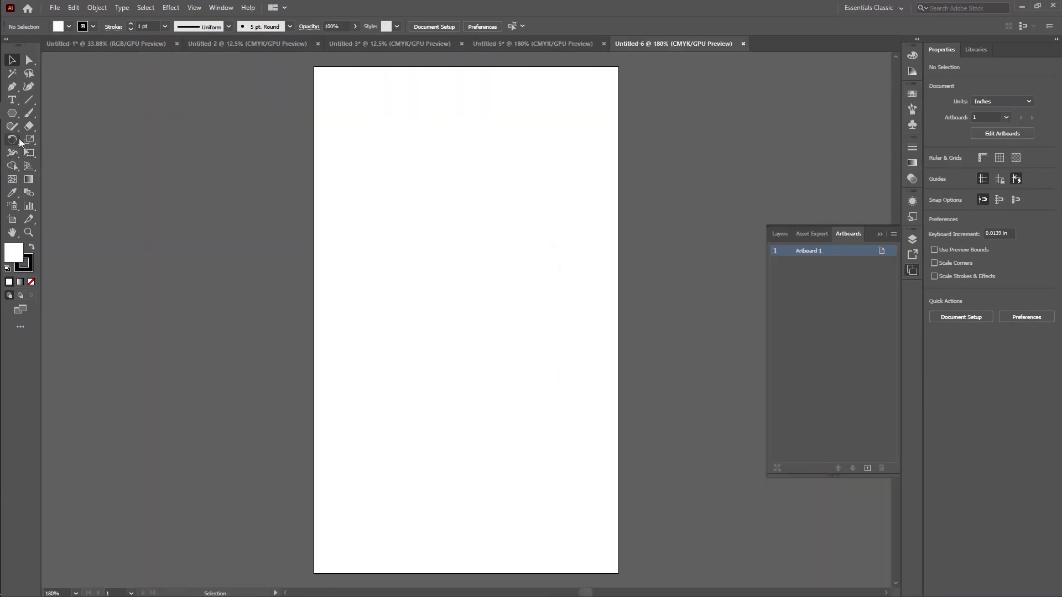
left_click(13, 115)
left_click(14, 116)
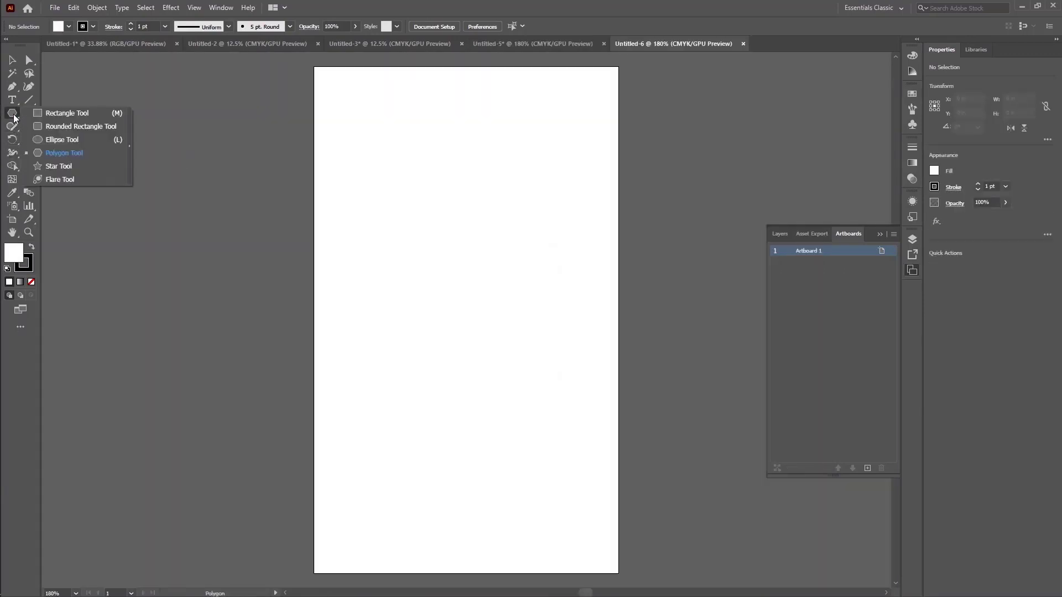
left_click(58, 165)
left_click_drag(442, 250, 552, 338)
left_click(31, 248)
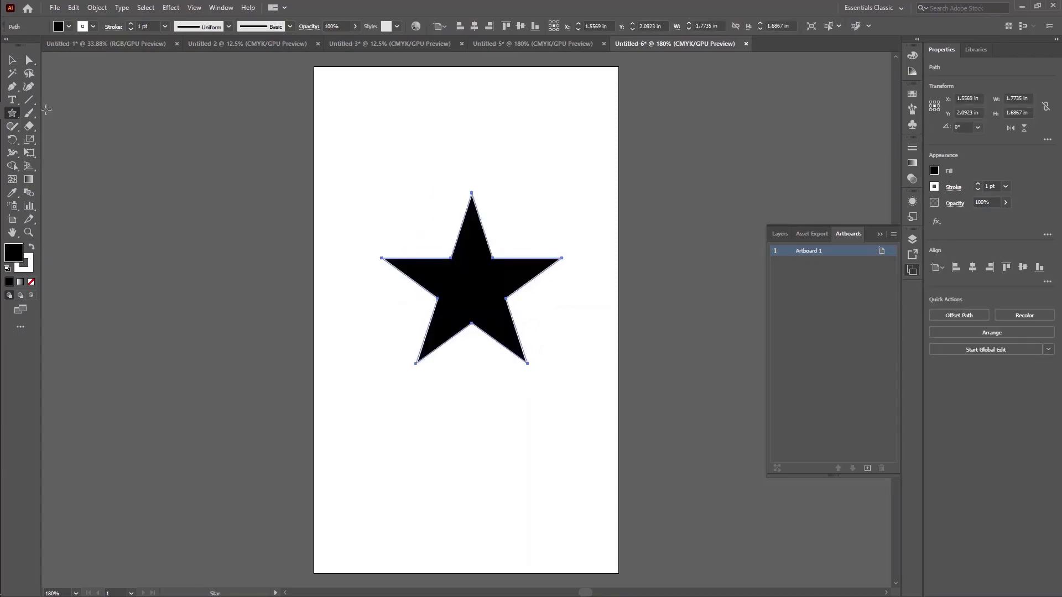
left_click(13, 59)
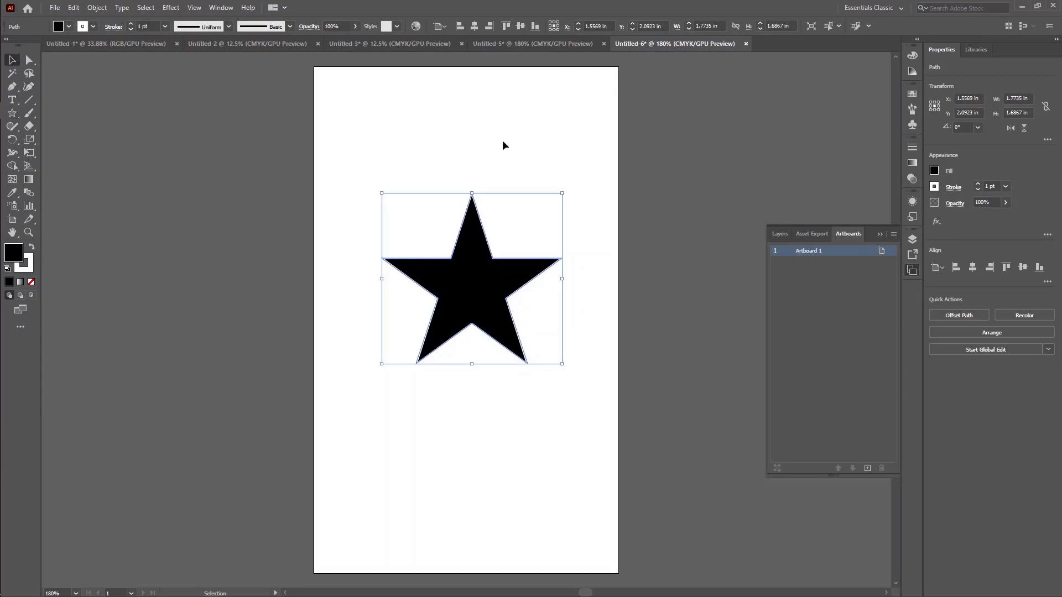
- Resize the star's artboard with the Fit to Artwork Bounds preset and leave artboard editing
left_click(12, 219)
left_click(105, 27)
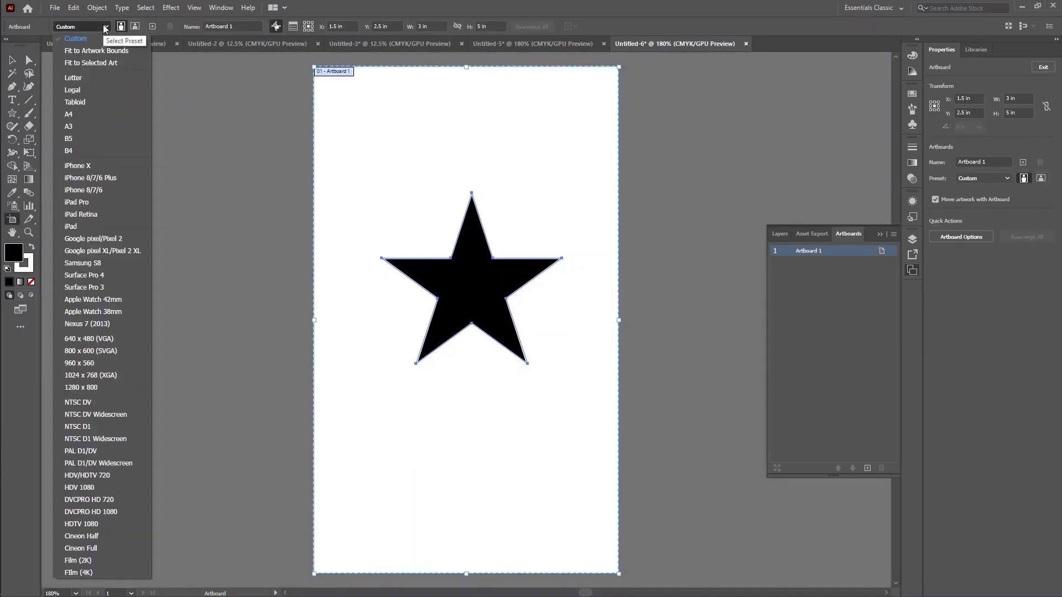
left_click(119, 51)
left_click(13, 60)
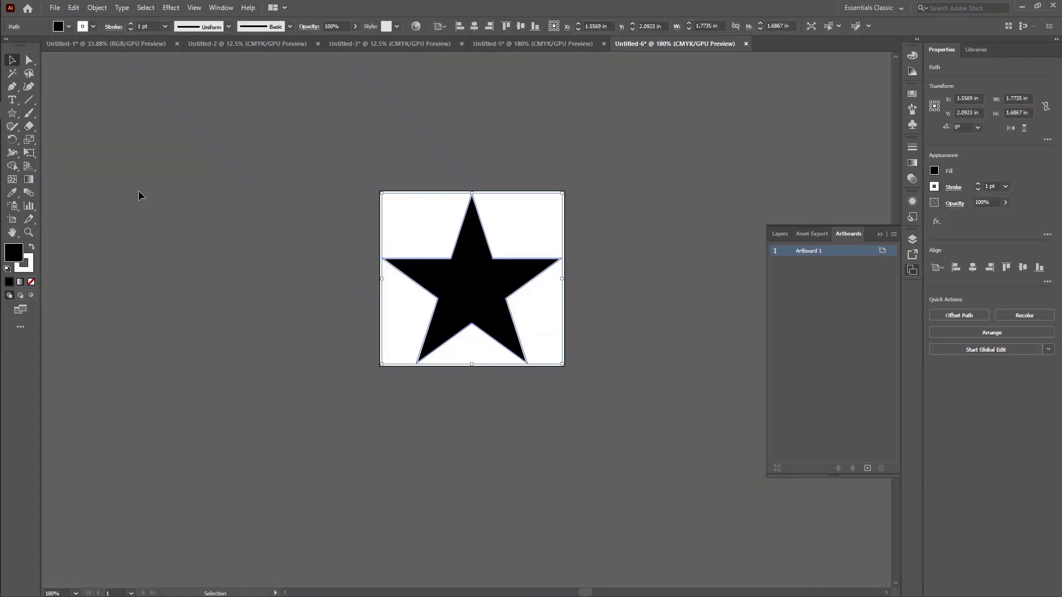